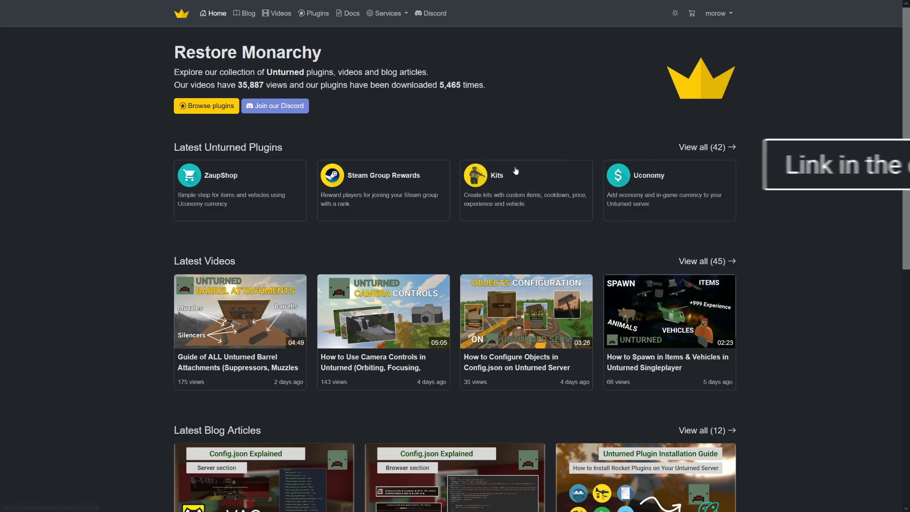
- Open the Uconomy plugin page from the site's plugin list and download the plugin
click(317, 20)
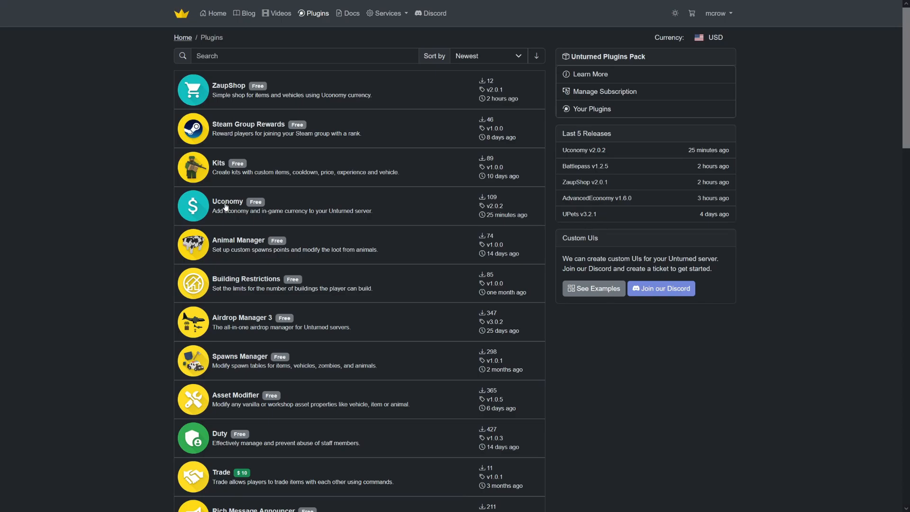
click(209, 206)
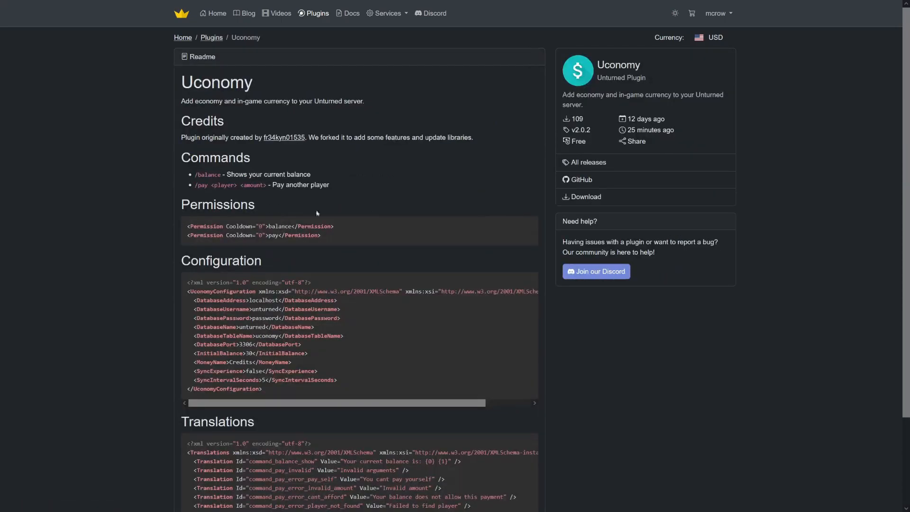
click(603, 207)
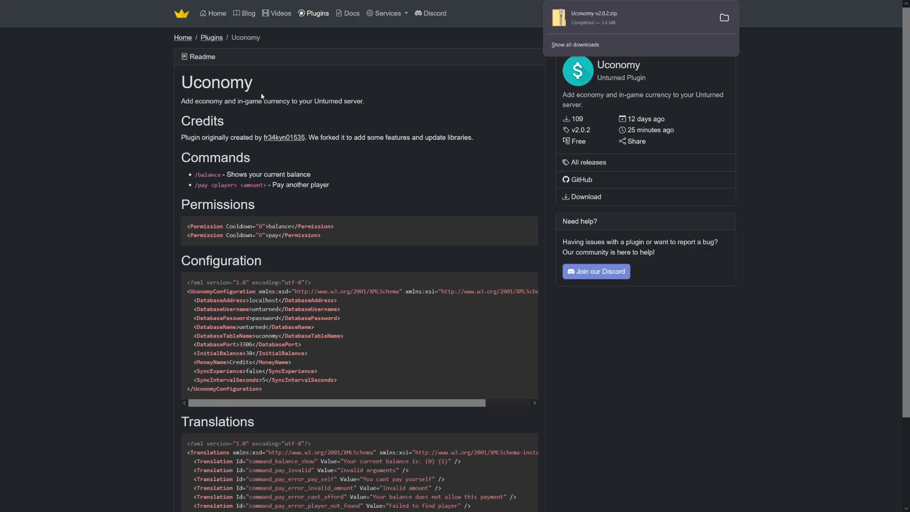
- Return to the plugin list, open the ZaupShop page and download the plugin
click(209, 41)
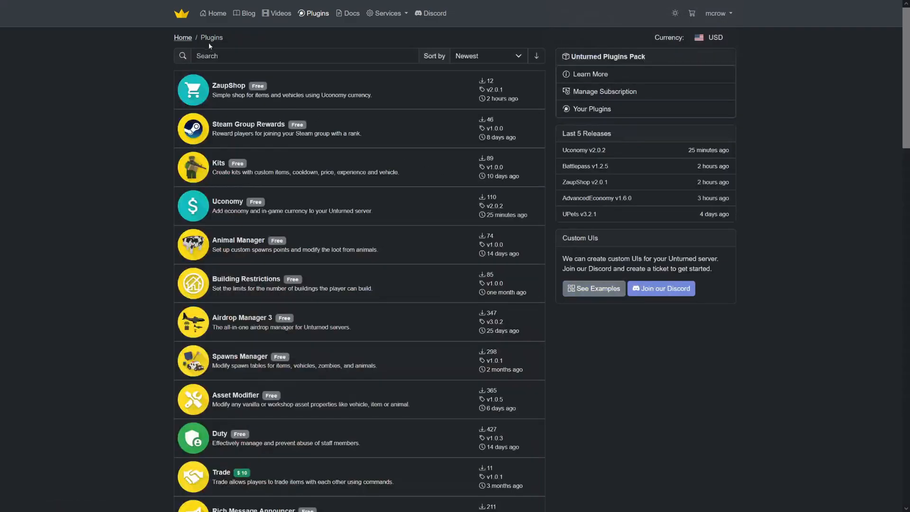
click(231, 92)
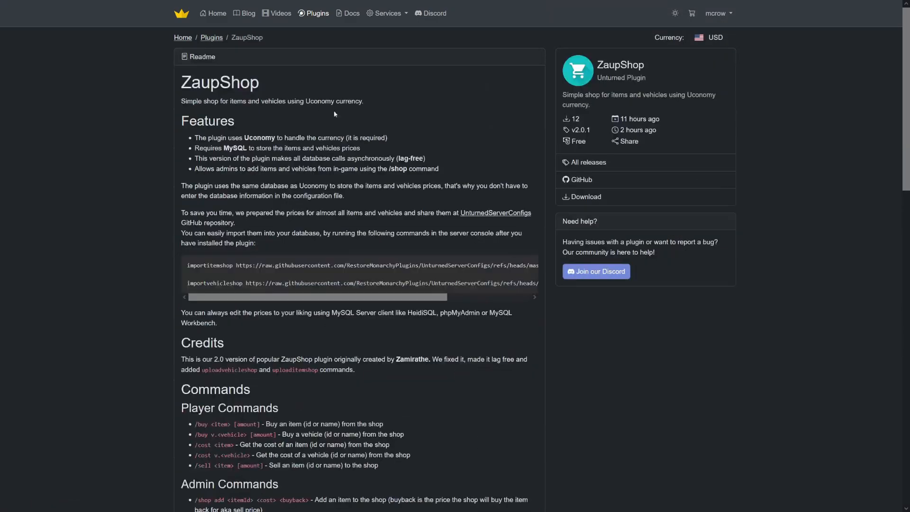
click(635, 206)
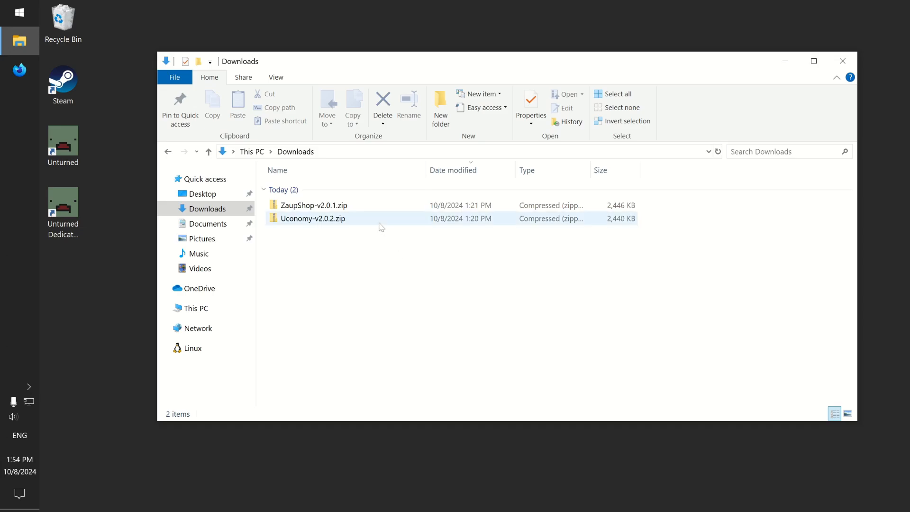
- Extract Uconomy-v2.0.2.zip into its own folder in Downloads, with showing the extracted files turned off
click(382, 226)
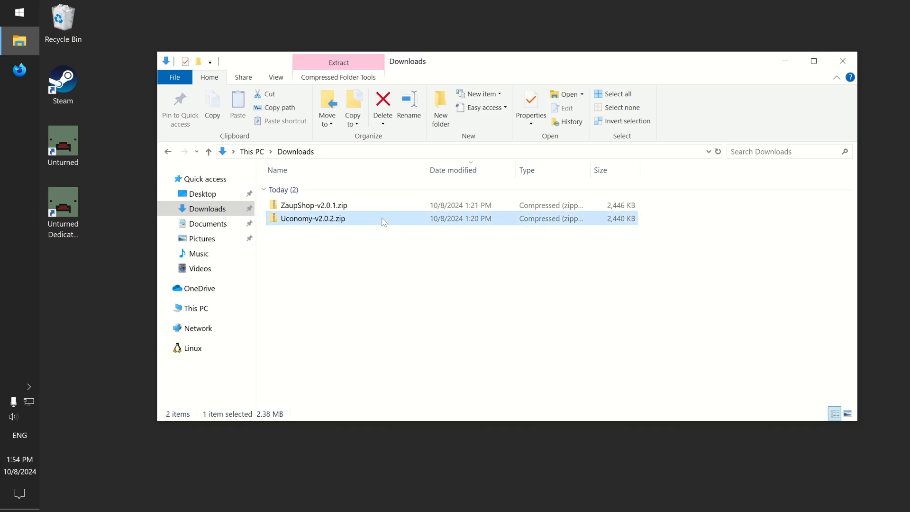
right_click(384, 222)
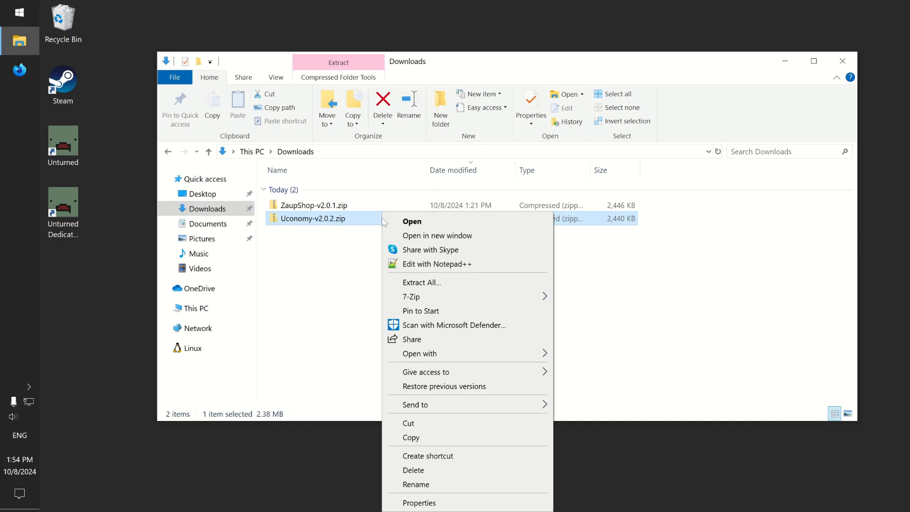
click(470, 285)
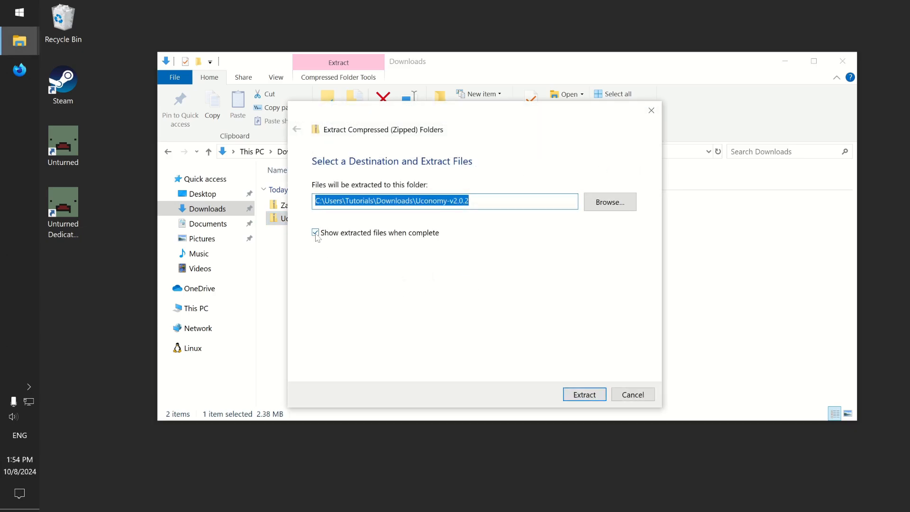
click(316, 233)
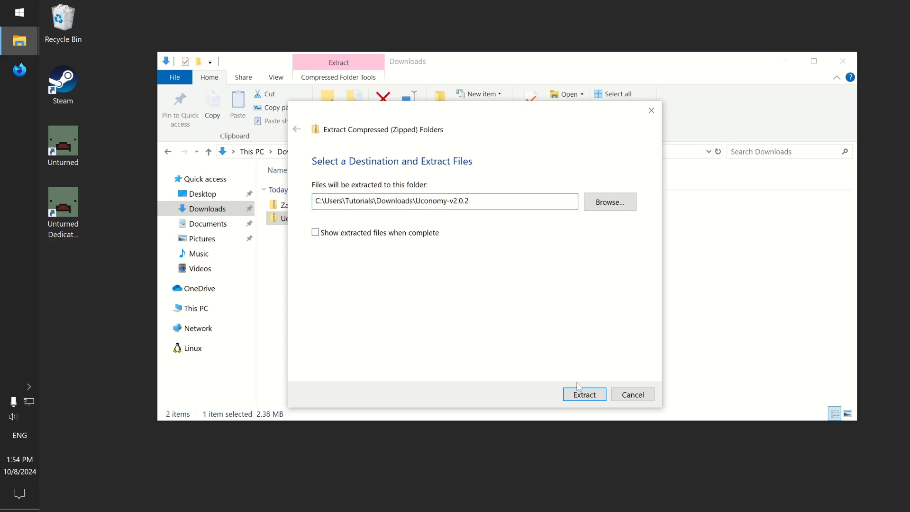
click(584, 394)
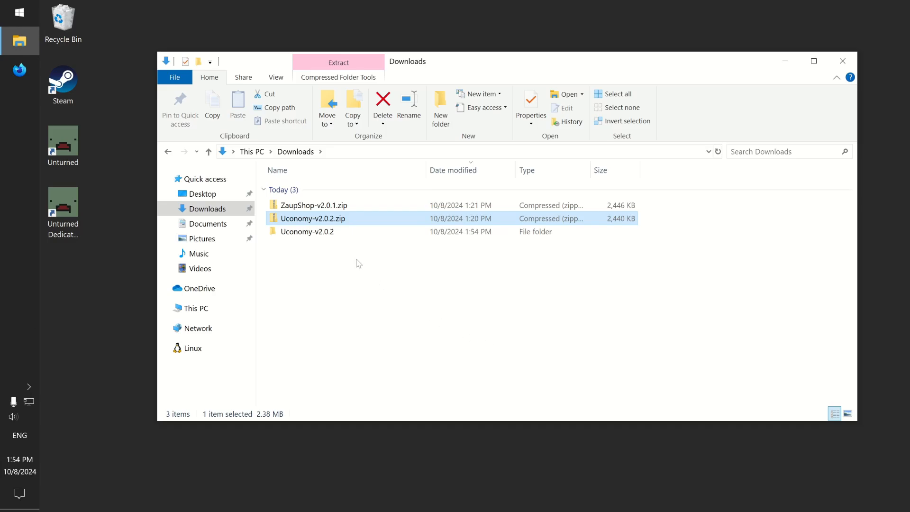
- Extract ZaupShop-v2.0.1.zip into its own ZaupShop-v2.0.1 folder in Downloads
click(359, 210)
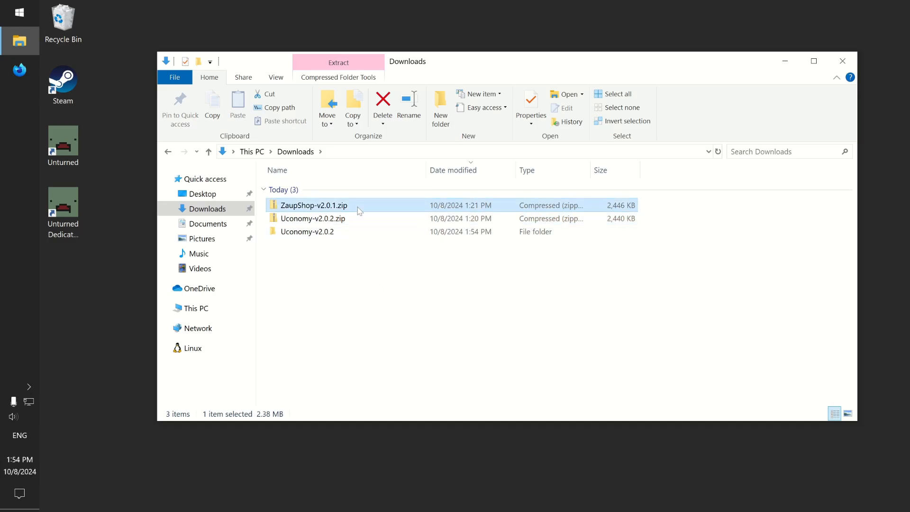
right_click(359, 210)
click(429, 279)
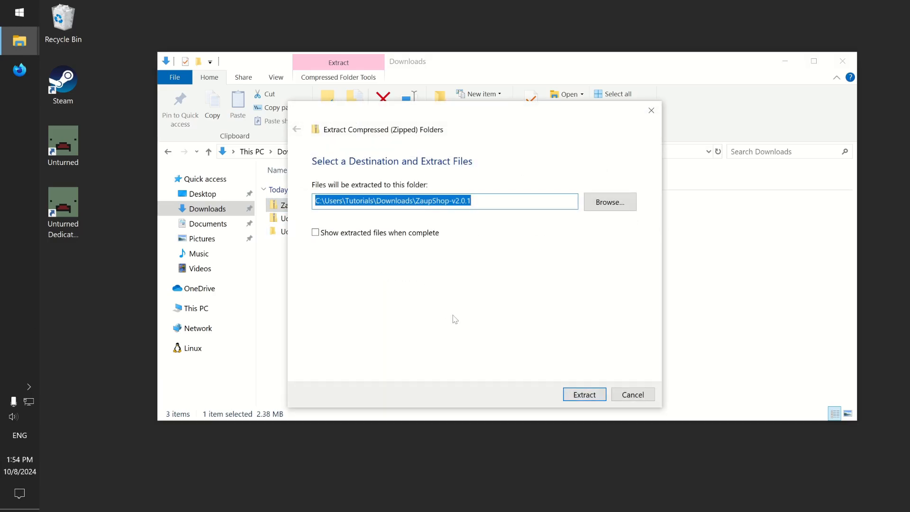
click(595, 396)
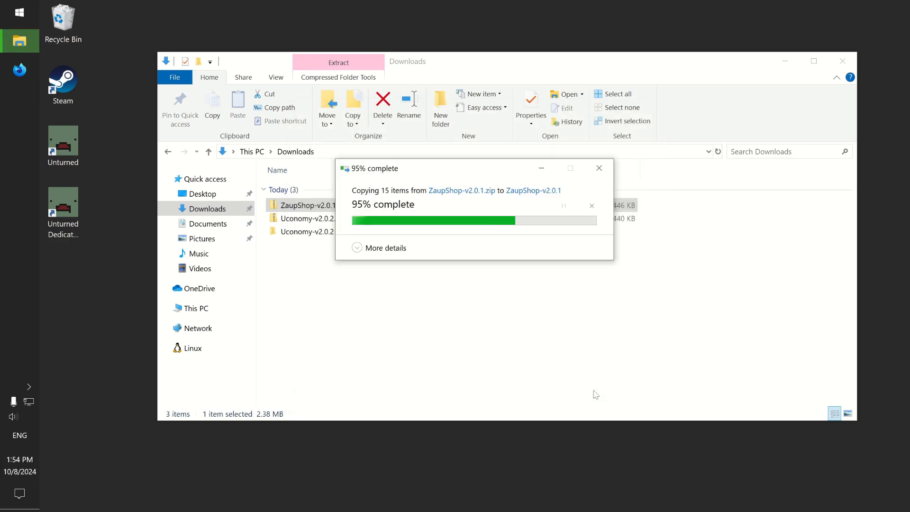
click(424, 318)
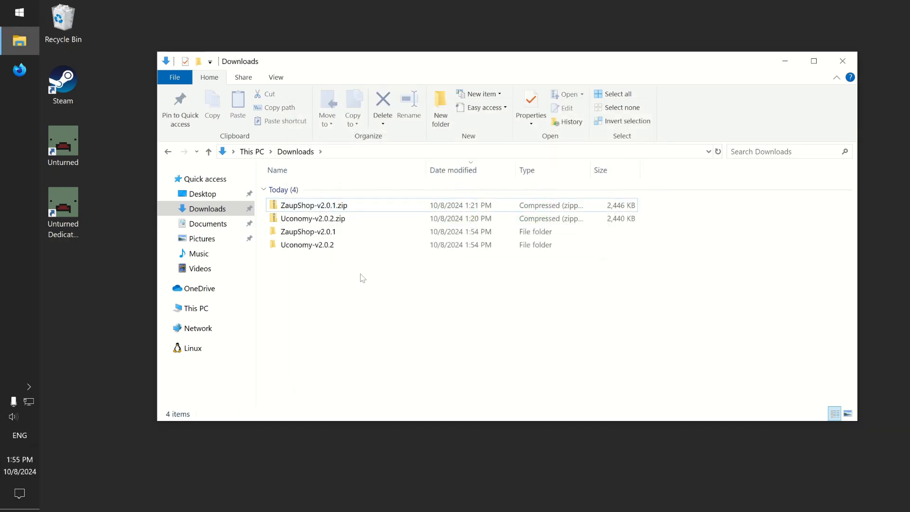
- Delete the Uconomy-v2.0.2.zip and ZaupShop-v2.0.1.zip archives from Downloads
right_click(379, 222)
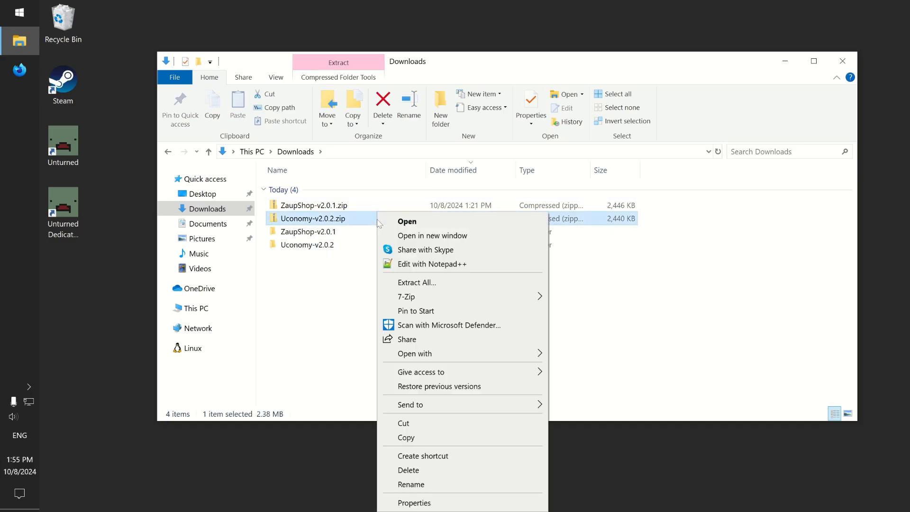
click(427, 470)
right_click(389, 205)
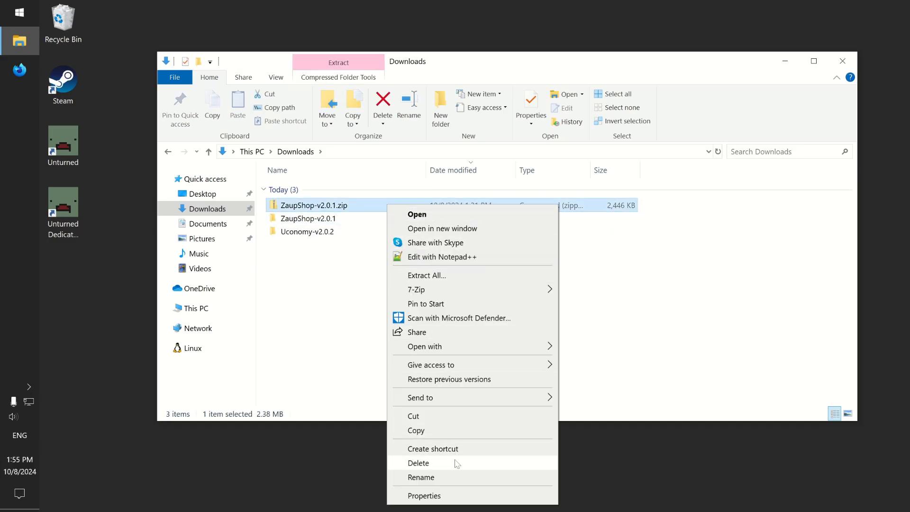
click(456, 463)
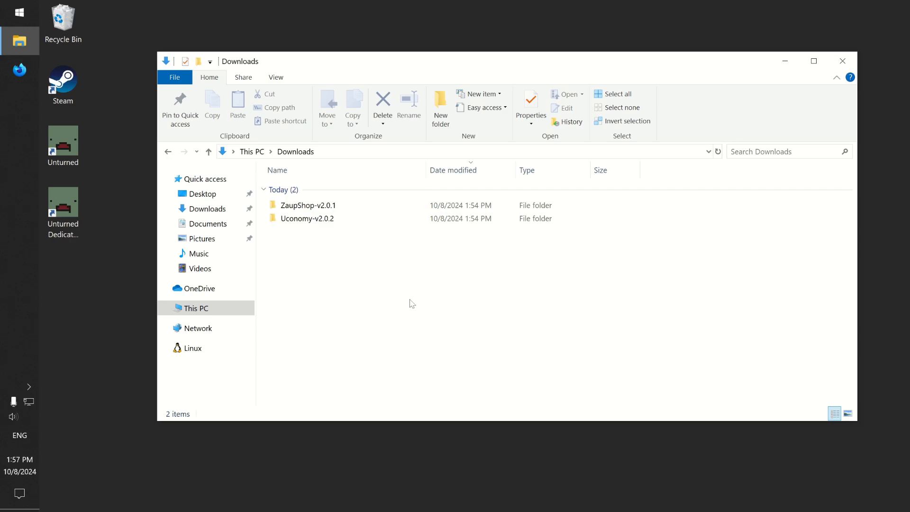
- Look through the Plugins and Libraries folders inside Uconomy-v2.0.2 and return to Downloads
double_click(362, 219)
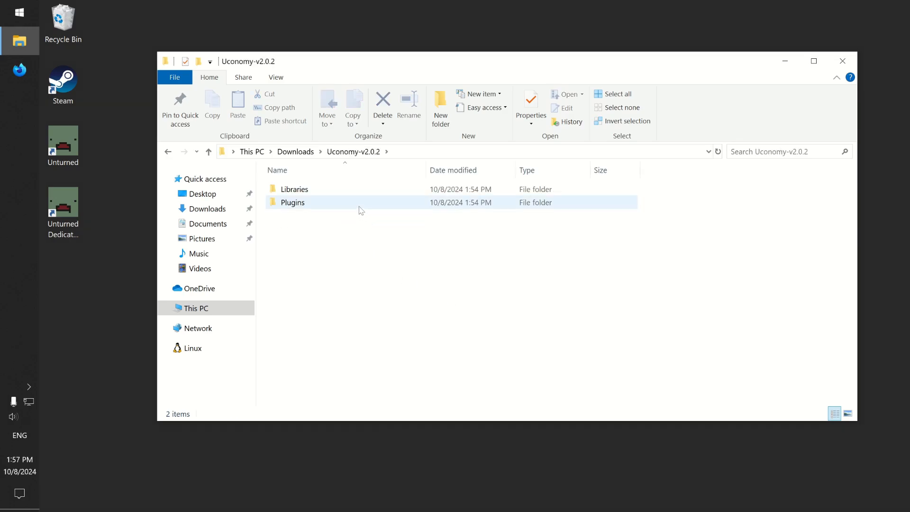
double_click(360, 206)
key(alt+Left)
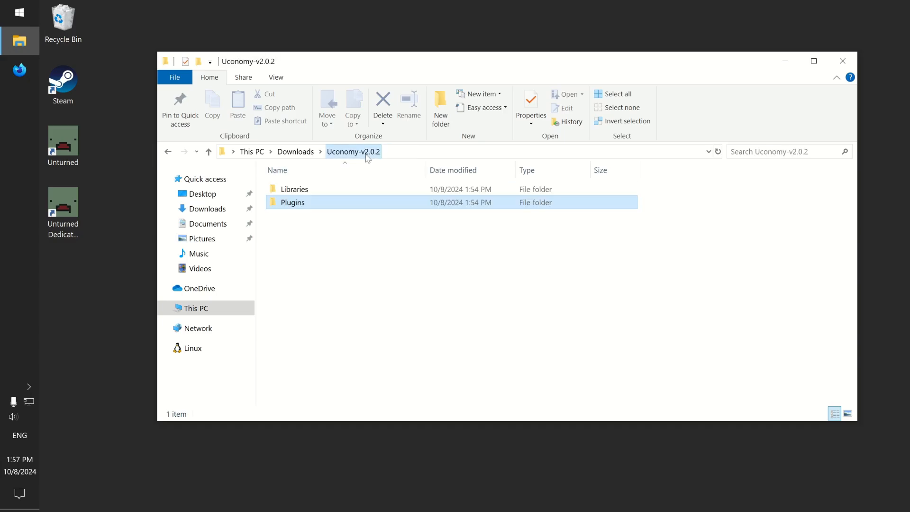
double_click(347, 190)
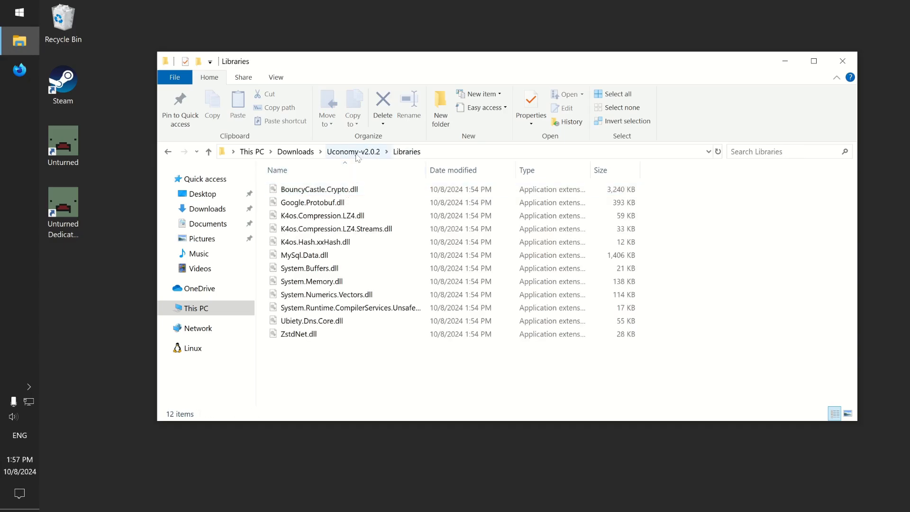
click(354, 152)
click(303, 152)
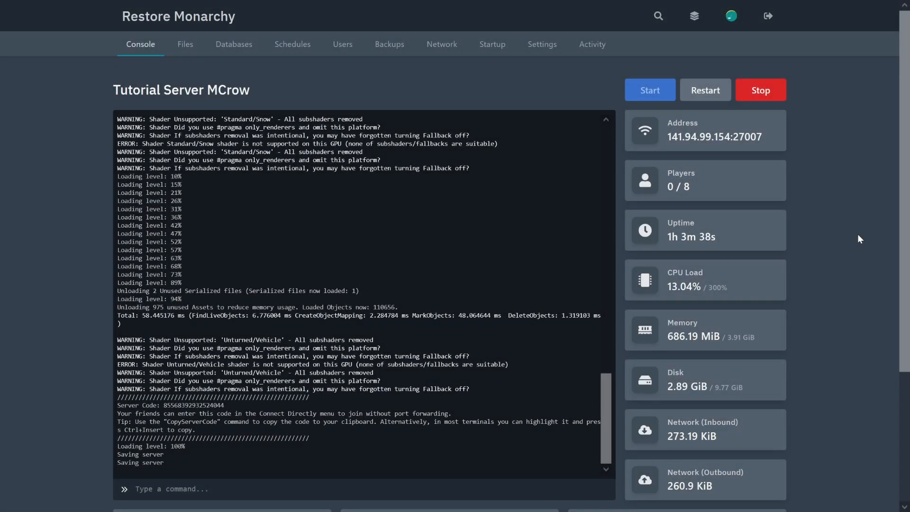
- In the game server panel's file manager, open the Servers/unturned/Rocket/Plugins folder
click(185, 51)
scroll(201, 108, down, 3)
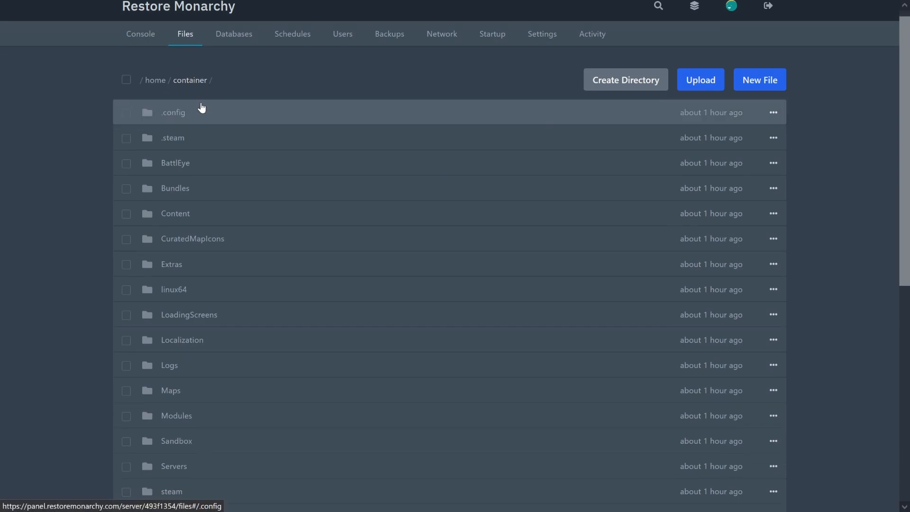
click(258, 357)
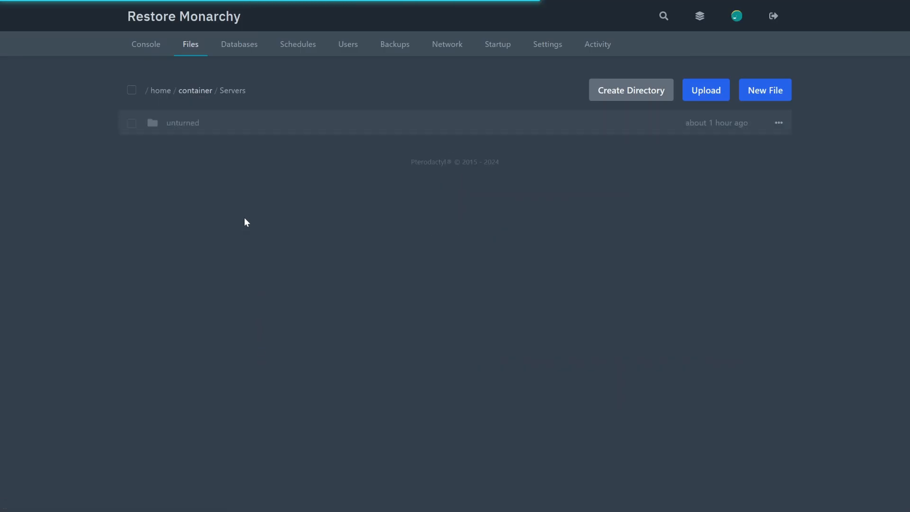
click(246, 129)
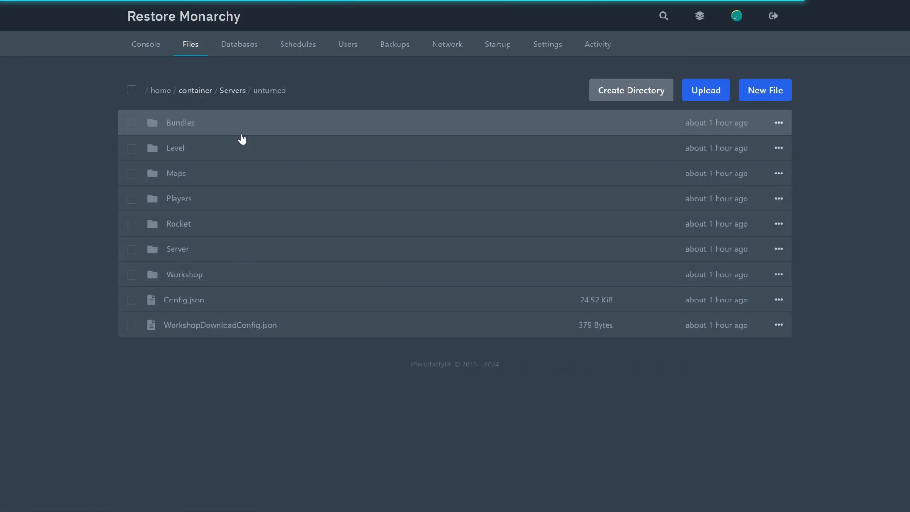
click(224, 231)
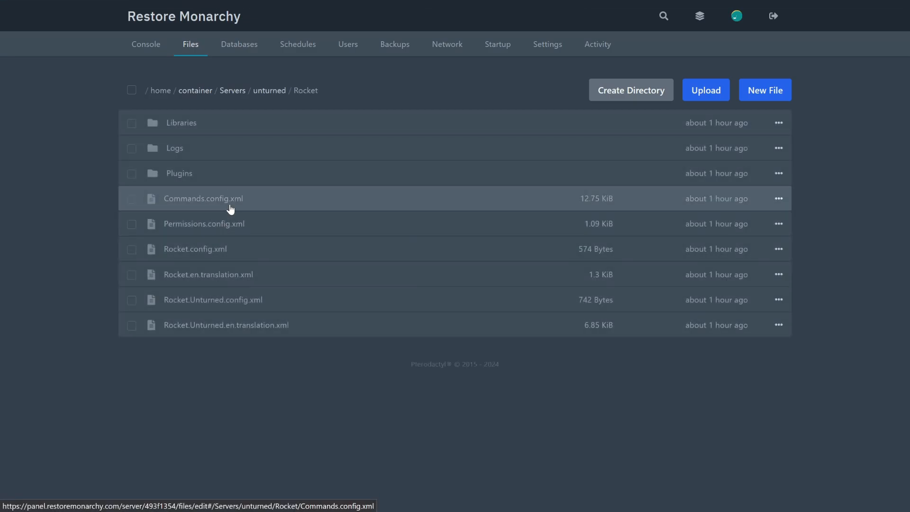
click(235, 177)
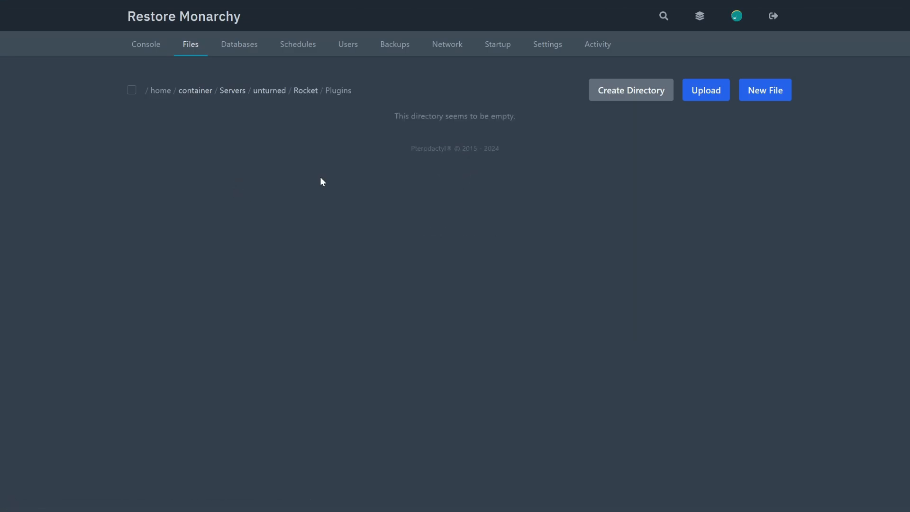
- Switch to File Explorer and upload Uconomy.dll from the Uconomy-v2.0.2 Plugins folder to the server's Rocket/Plugins folder
key(alt+Tab)
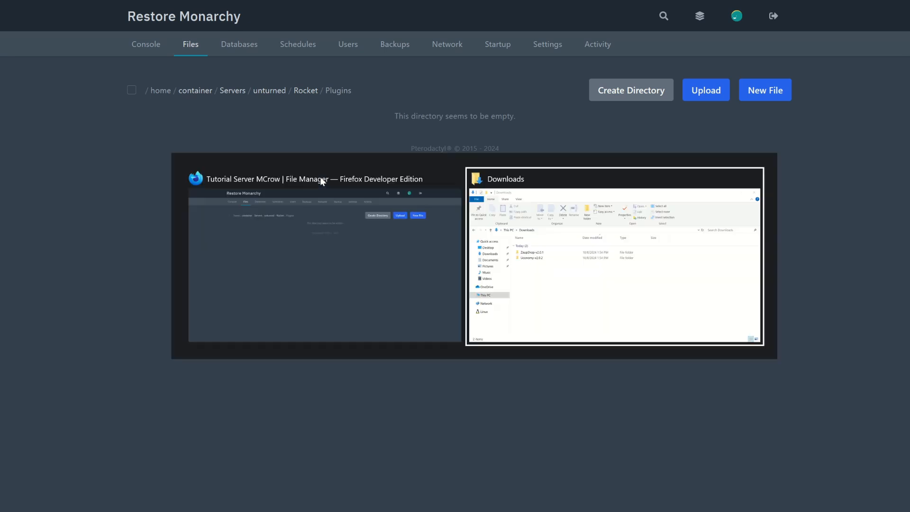
click(542, 284)
drag(368, 72, 705, 119)
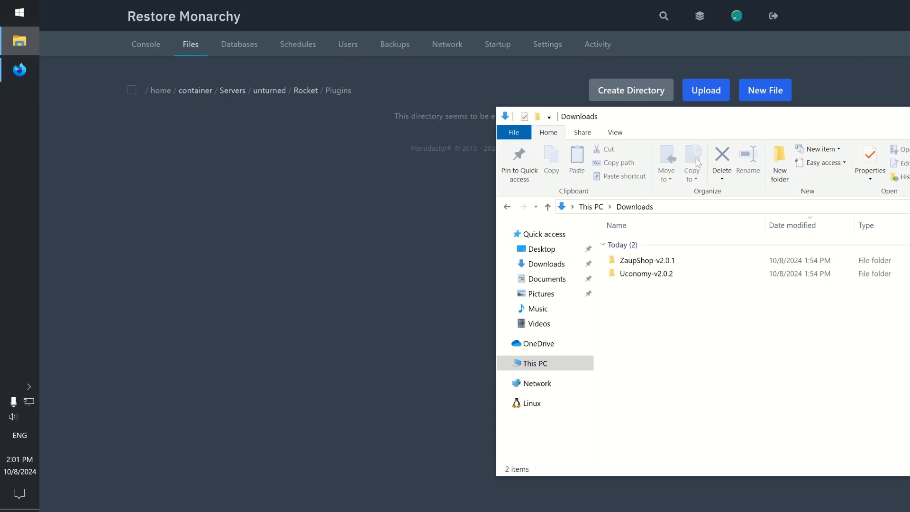
double_click(683, 274)
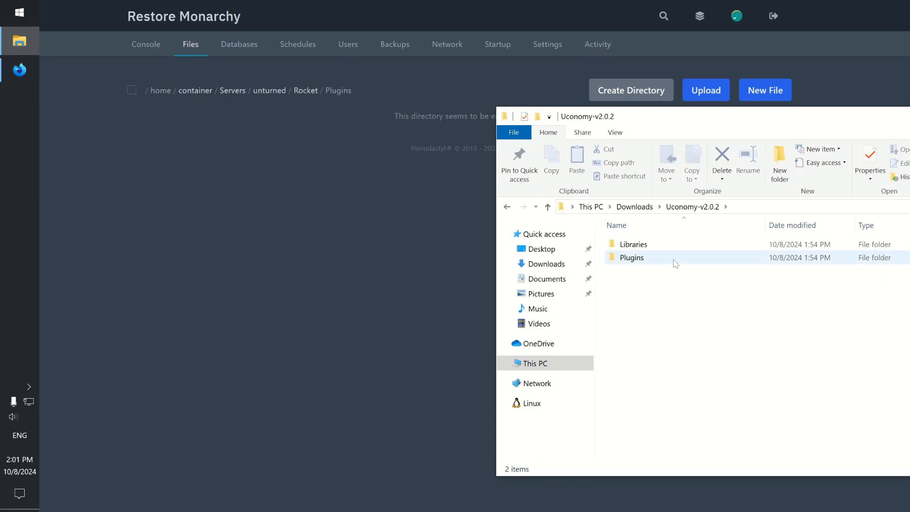
double_click(675, 261)
click(679, 248)
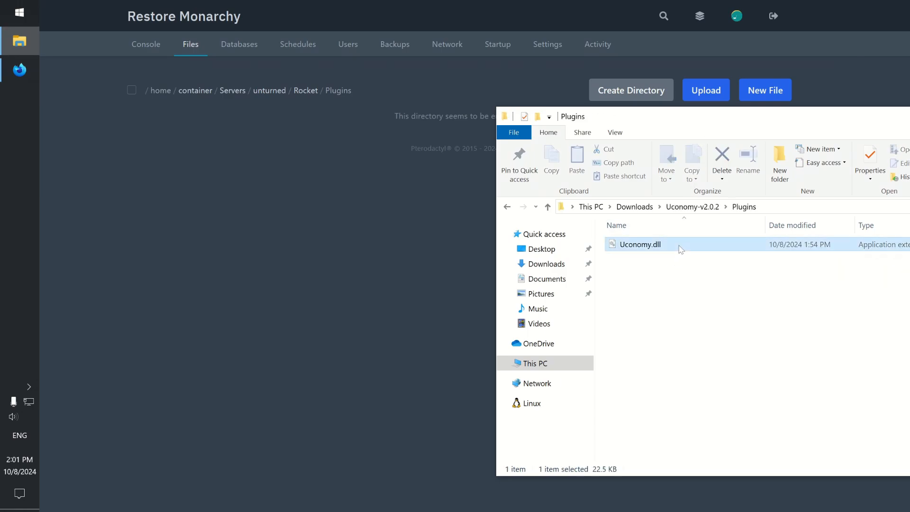
drag(706, 249, 340, 205)
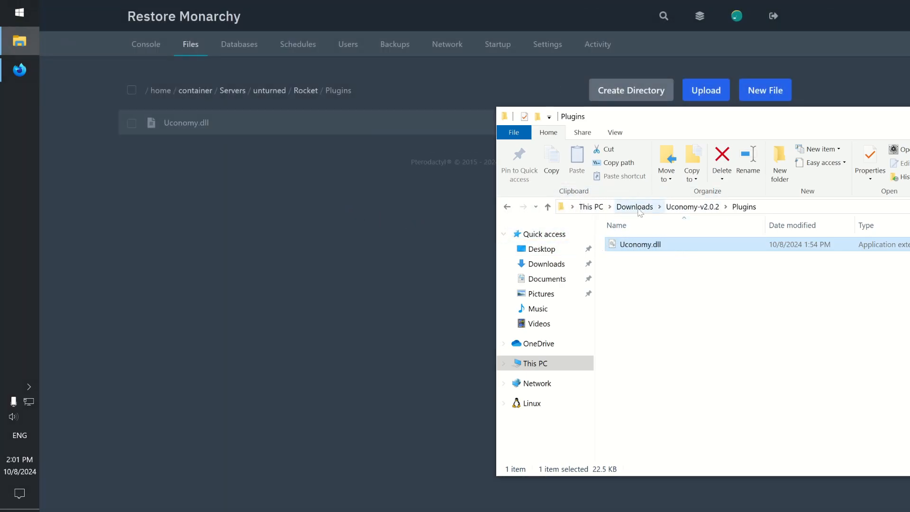
- Upload ZaupShop.dll from the ZaupShop-v2.0.1 Plugins folder to the server's Rocket/Plugins folder
click(635, 207)
double_click(641, 263)
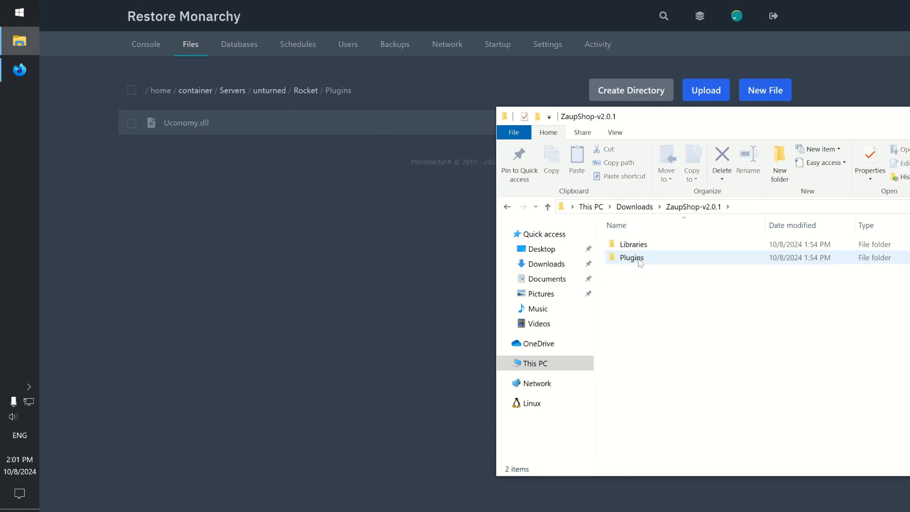
double_click(640, 260)
drag(644, 245, 370, 221)
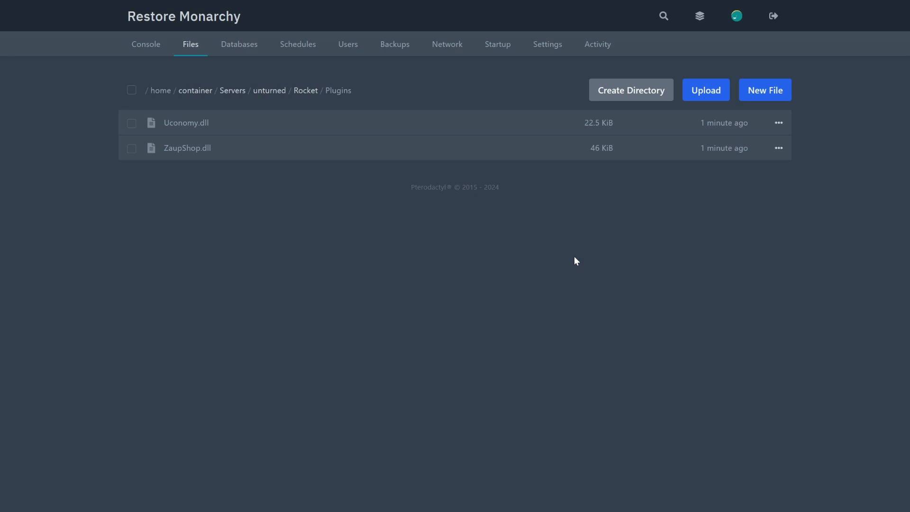
- Switch to File Explorer and upload all DLLs from the ZaupShop-v2.0.1 Libraries folder to the server's Rocket/Libraries folder
click(308, 92)
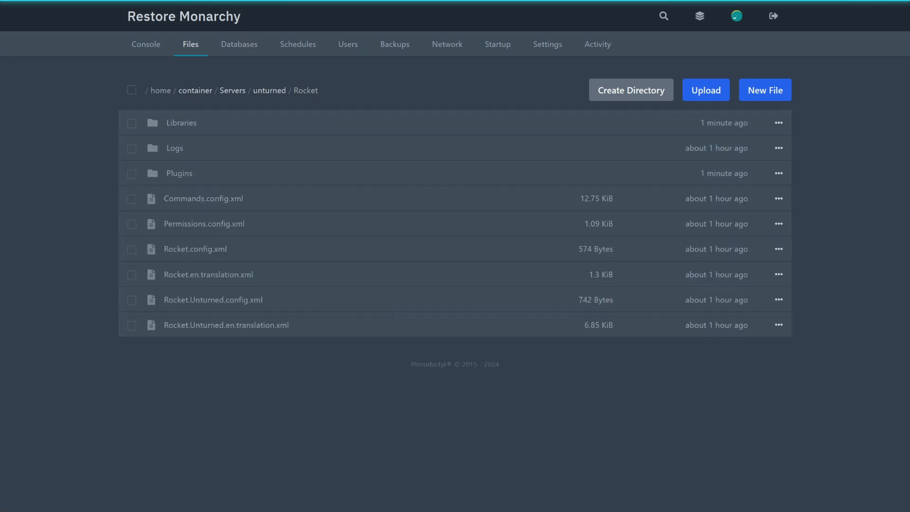
click(321, 122)
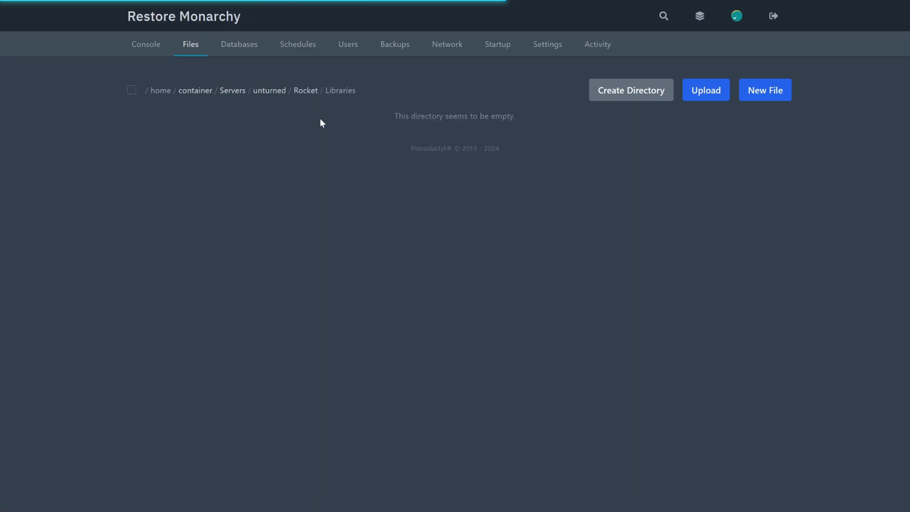
key(alt+Tab)
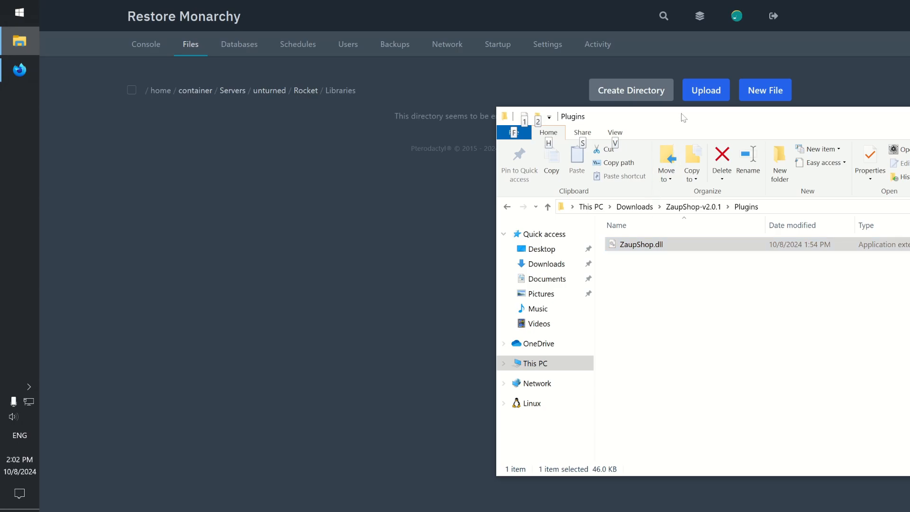
drag(683, 118, 544, 92)
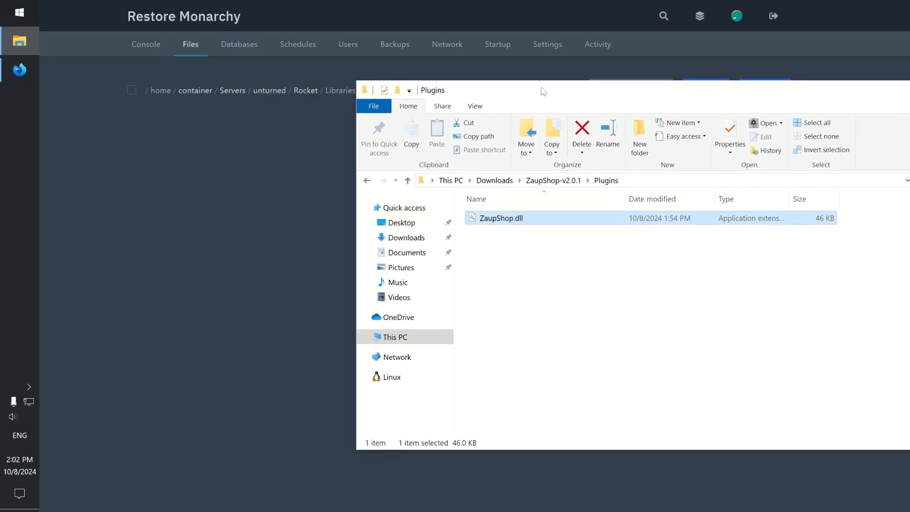
click(558, 181)
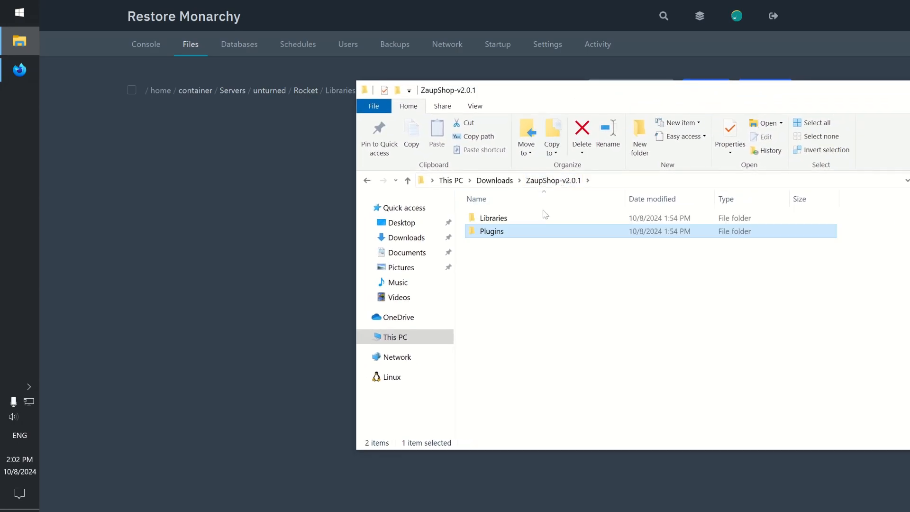
double_click(545, 217)
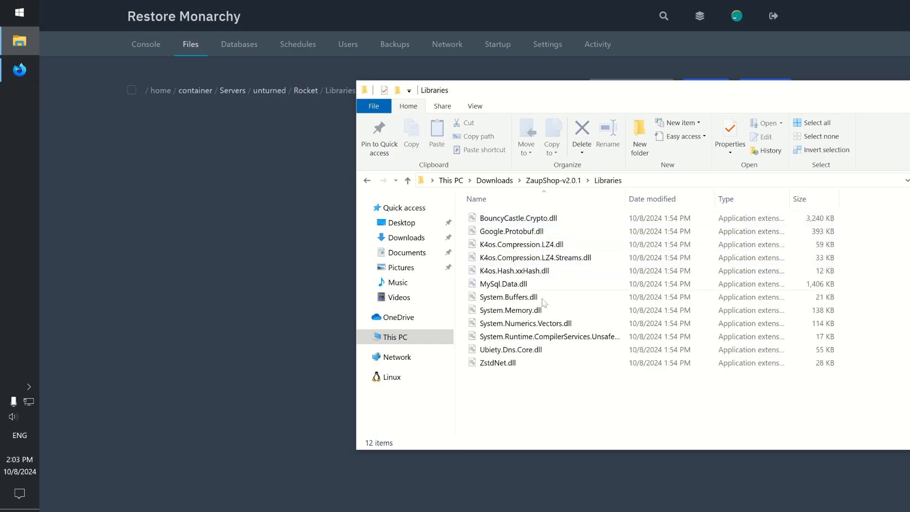
drag(557, 401, 495, 214)
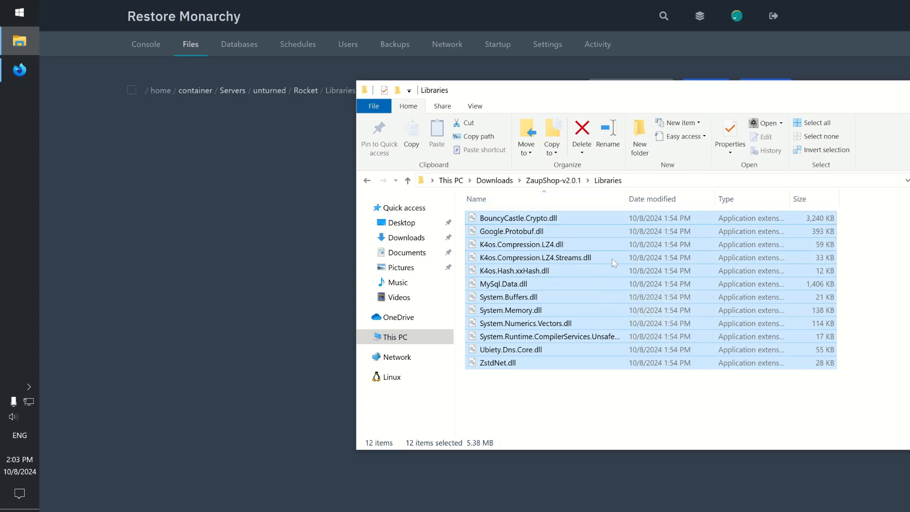
drag(614, 263, 278, 211)
click(279, 211)
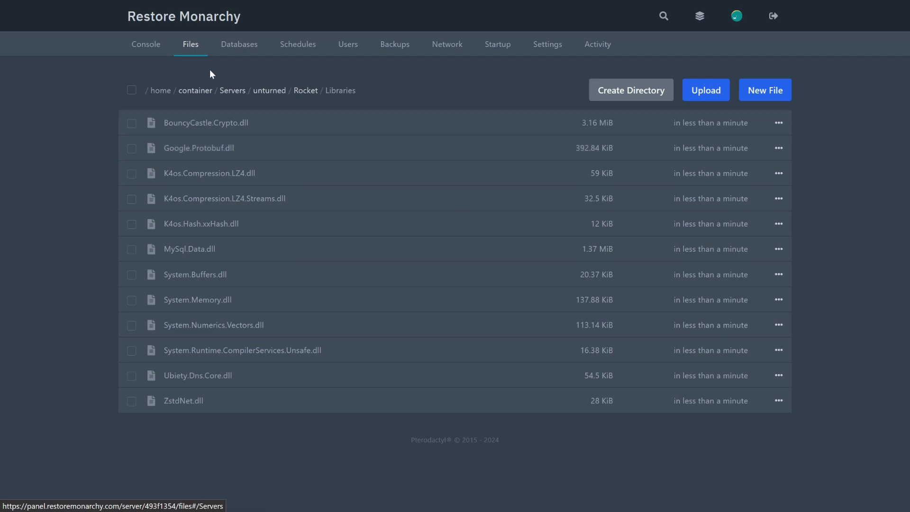
- Restart the server from its console and examine the startup log for Uconomy and ZaupShop loading errors
click(153, 56)
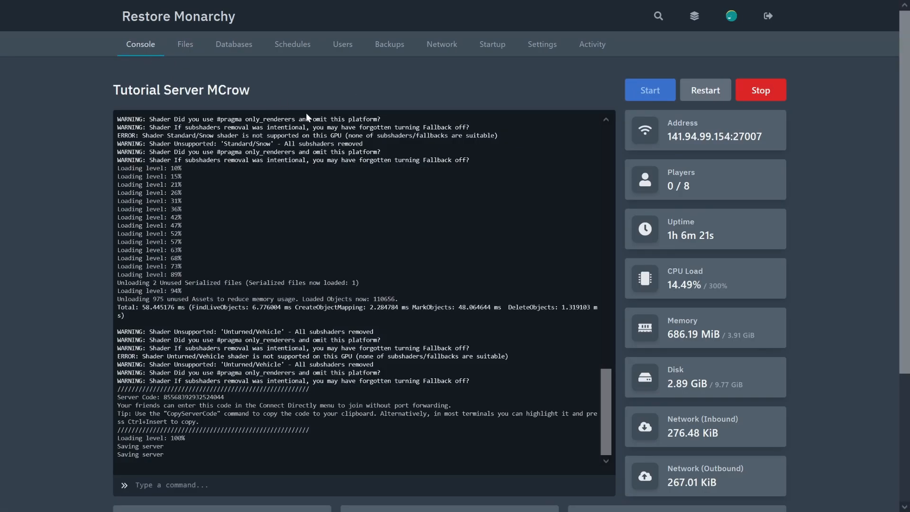
click(718, 96)
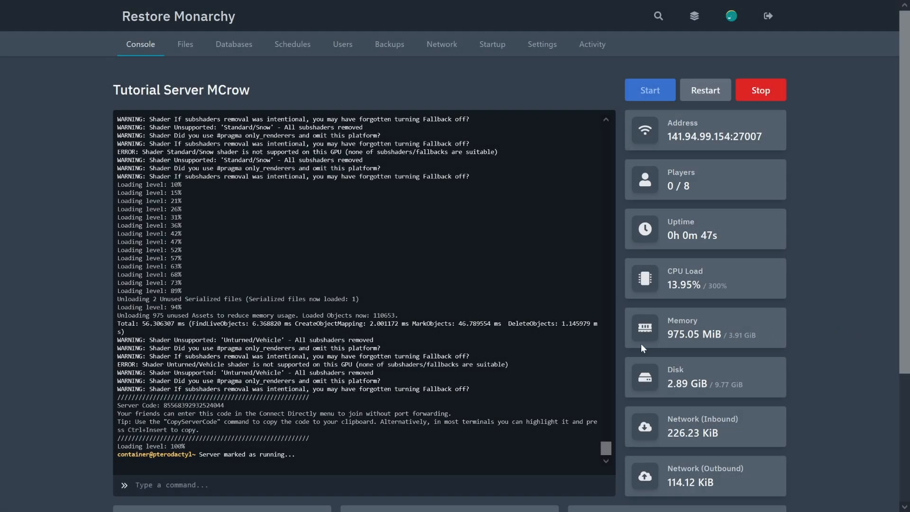
scroll(360, 308, up, 5)
scroll(364, 289, up, 10)
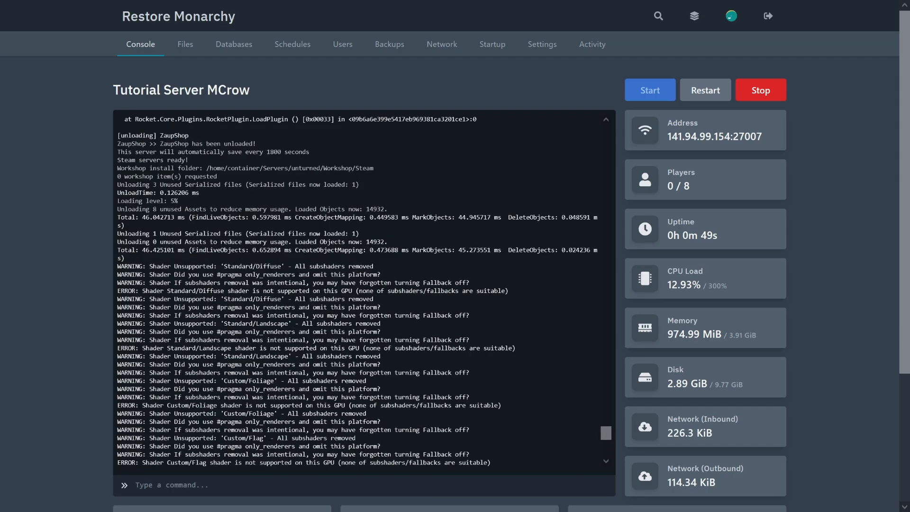
scroll(365, 290, up, 2)
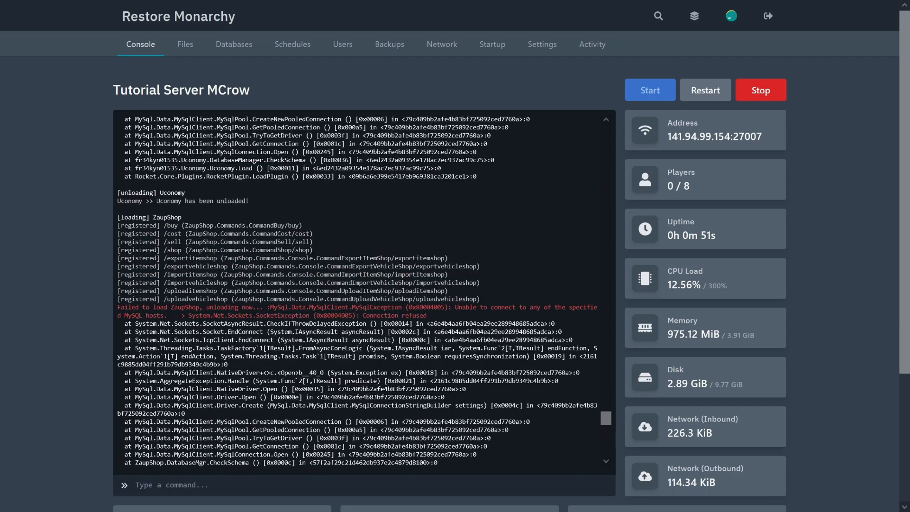
triple_click(284, 311)
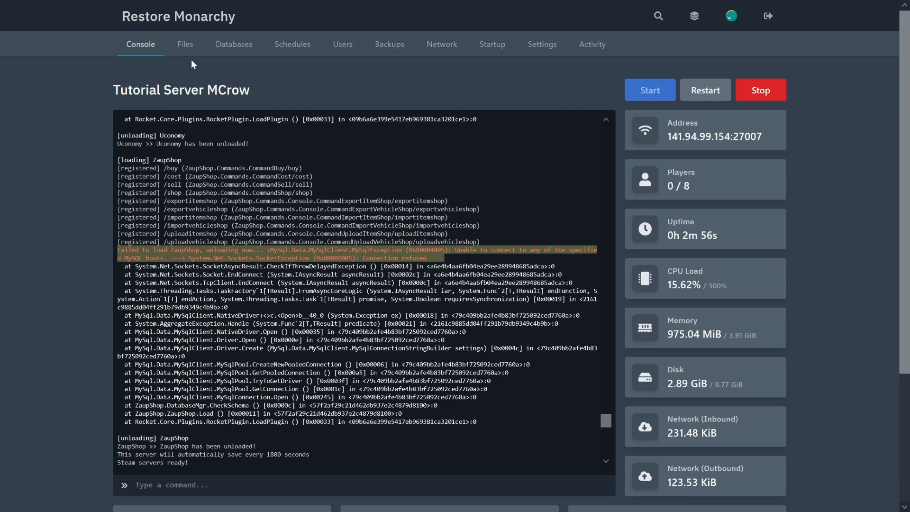
- Create a new server database named unturned, with connections allowed from anywhere
click(239, 56)
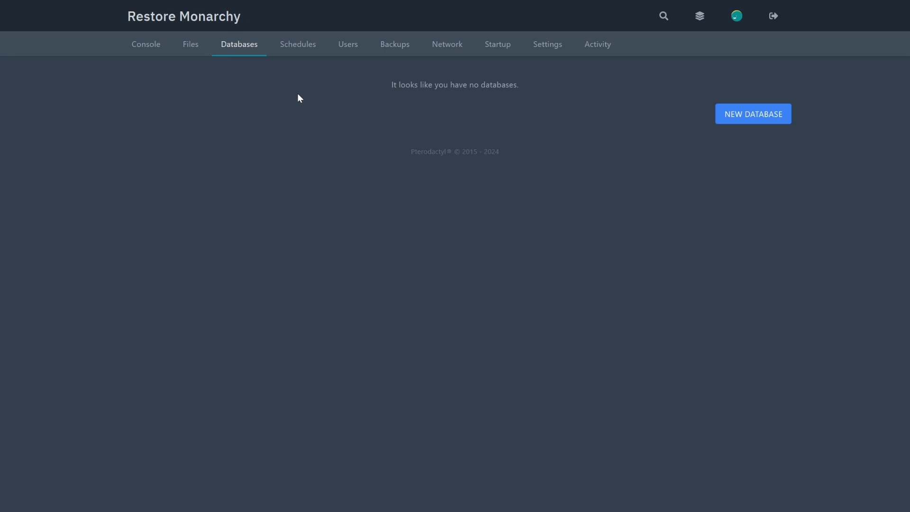
click(744, 124)
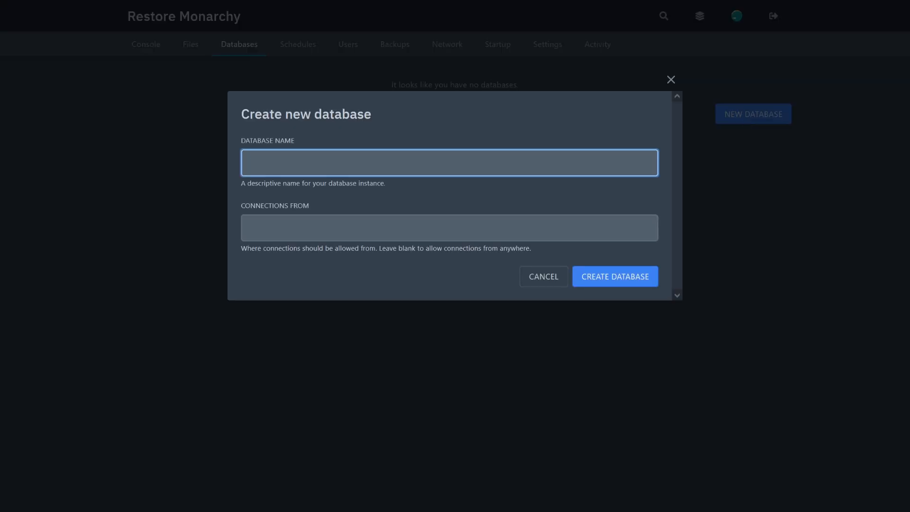
text(unturned)
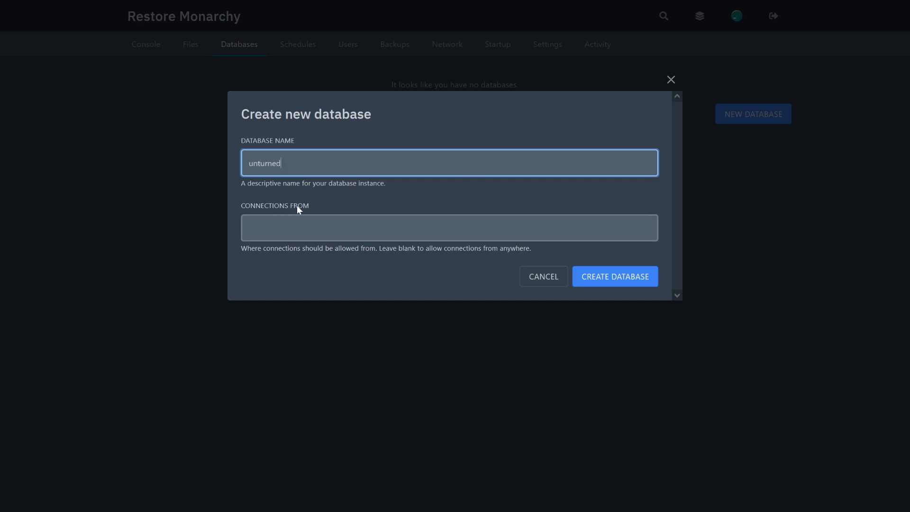
click(650, 286)
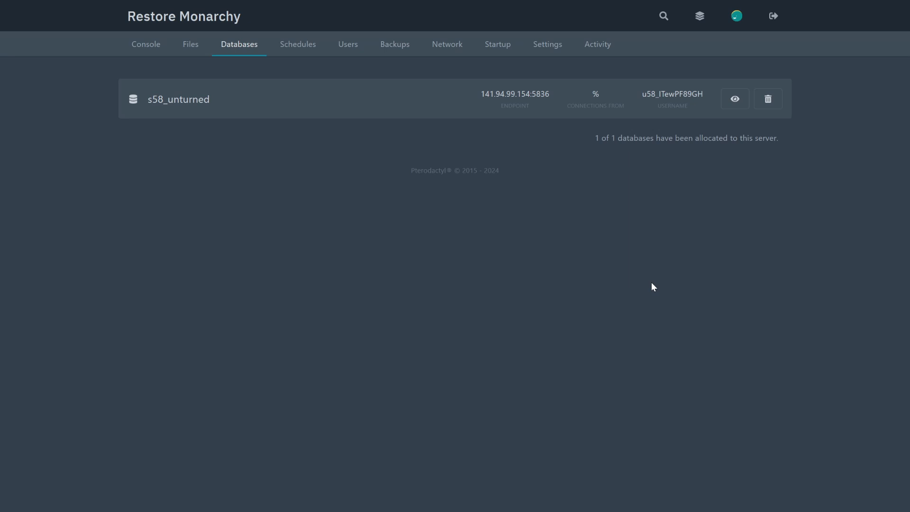
- In a separate browser tab, open Uconomy.configuration.xml from the server's Servers/unturned/Rocket/Plugins/Uconomy folder
right_click(195, 49)
click(296, 63)
click(254, 5)
scroll(285, 93, down, 1)
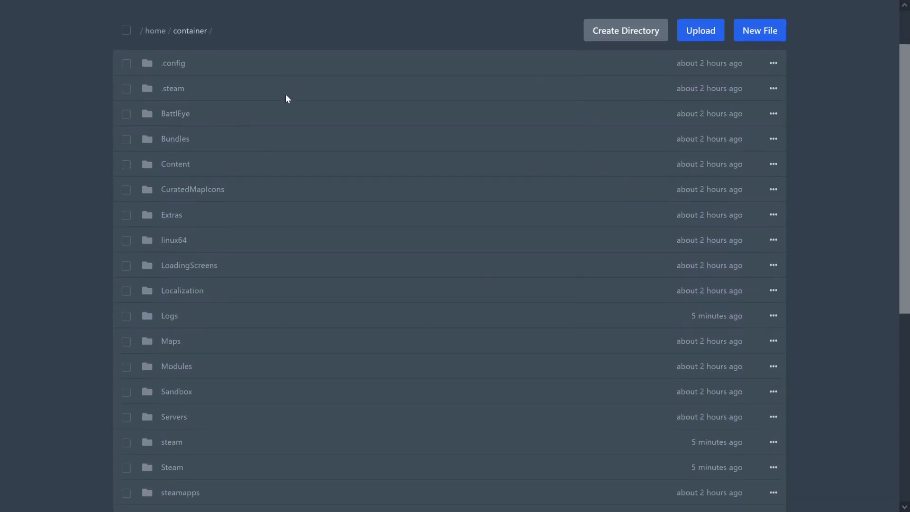
click(209, 416)
click(214, 124)
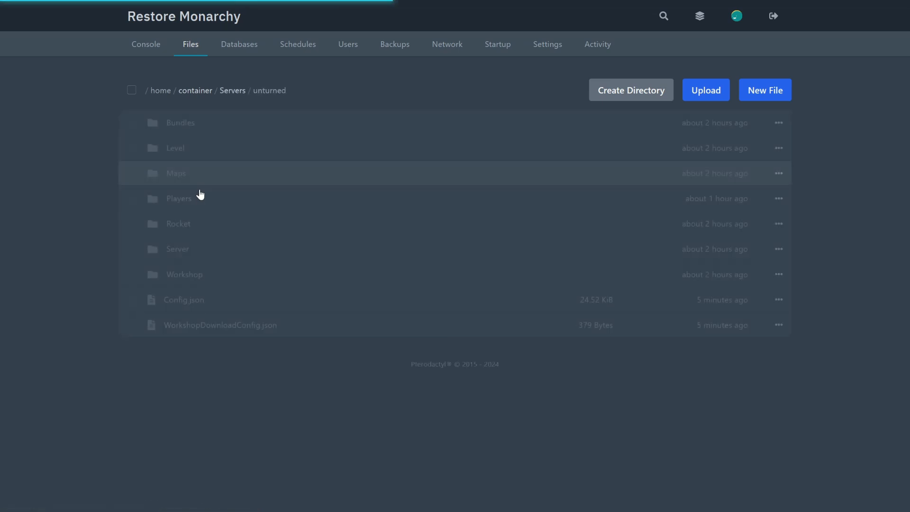
click(199, 221)
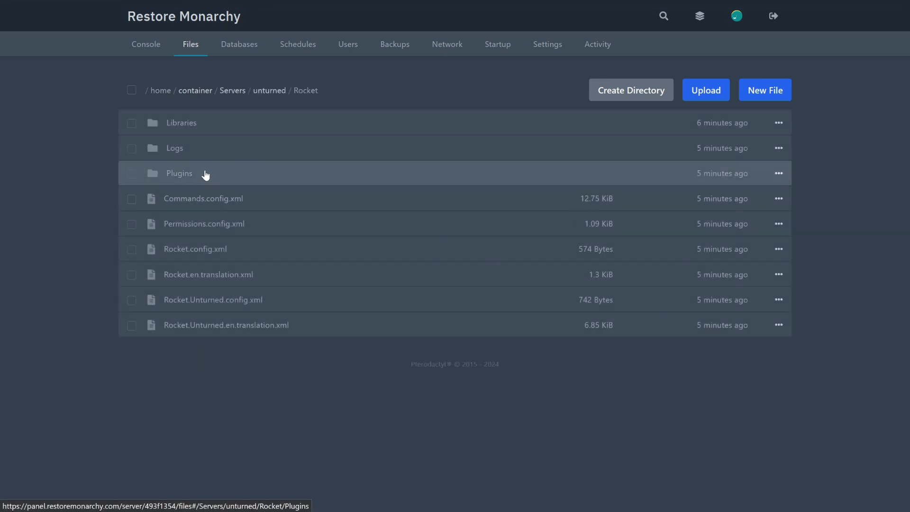
click(204, 174)
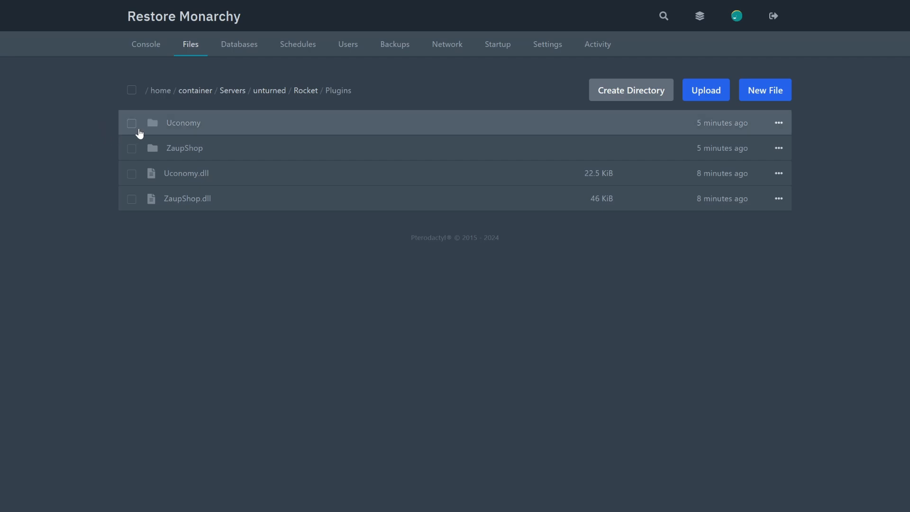
click(212, 125)
click(286, 124)
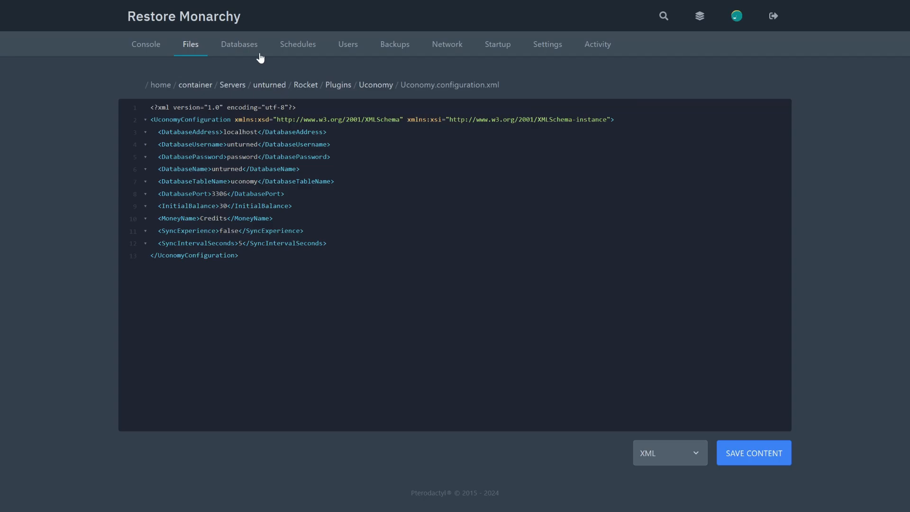
- Arrange the Databases page and the Uconomy configuration file in two browser windows side by side
mouse_move(240, 2)
click(119, 13)
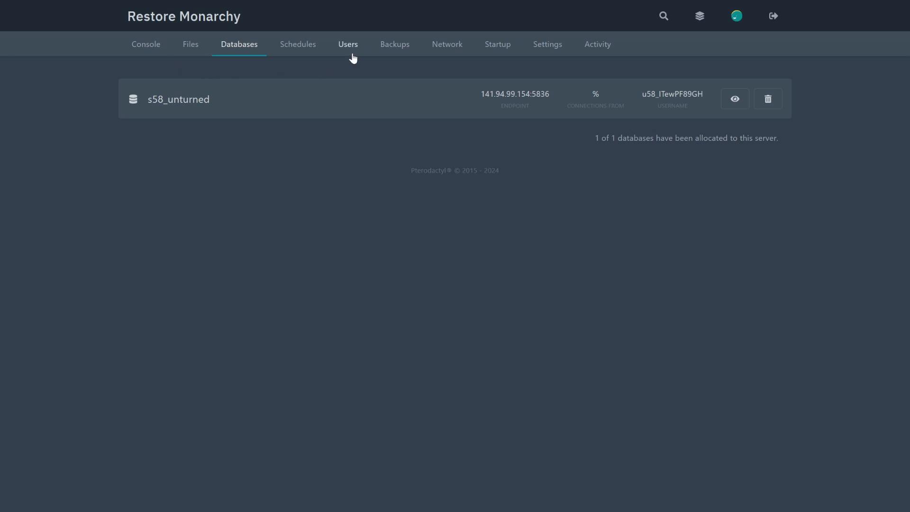
drag(281, 6, 908, 143)
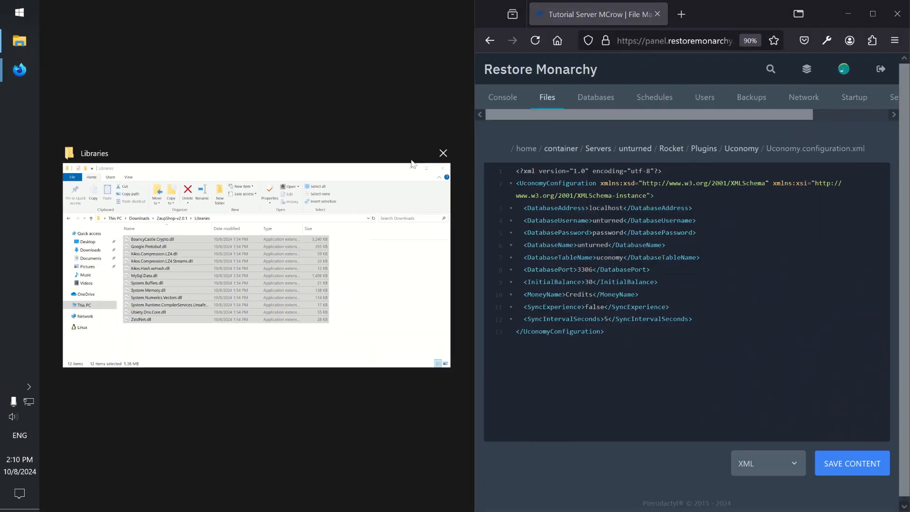
click(19, 70)
click(68, 73)
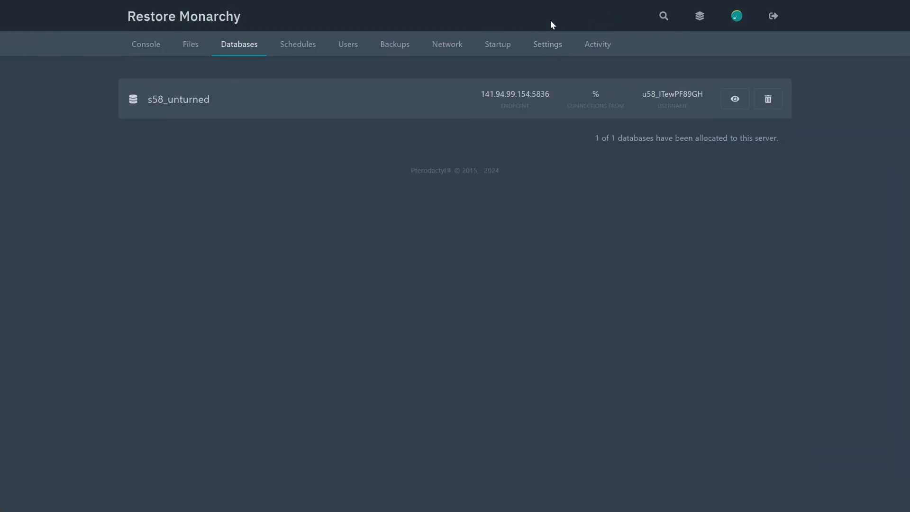
key(F11)
drag(550, 22, 1, 143)
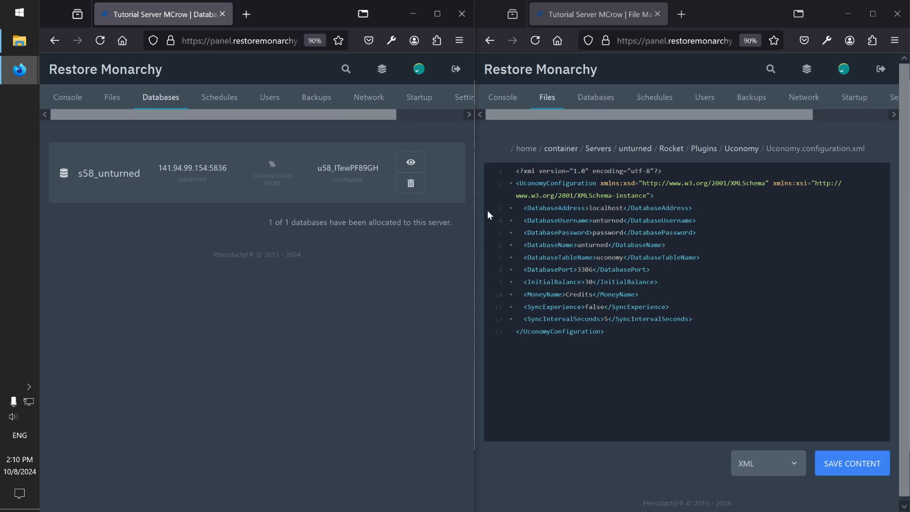
- Copy the database endpoint and replace the DatabaseAddress value localhost with 141.94.99.154:5836
click(185, 176)
double_click(606, 208)
right_click(599, 209)
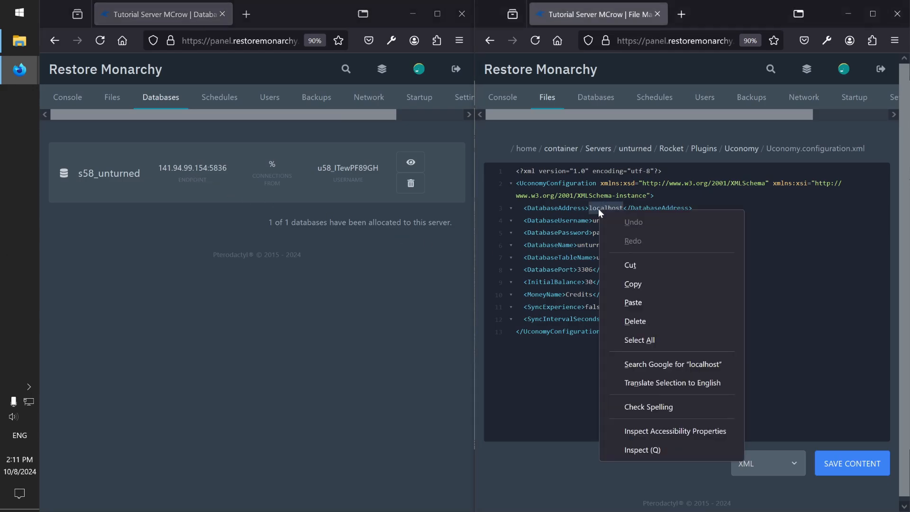
click(639, 302)
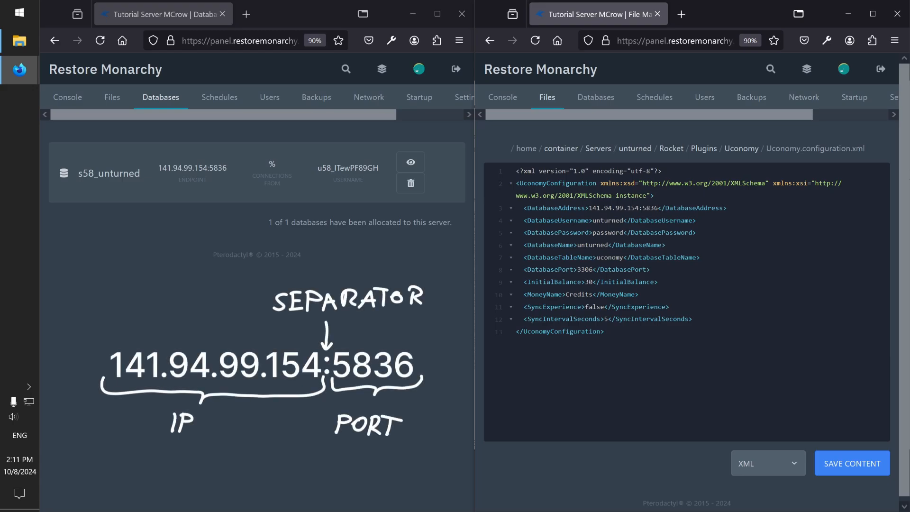
- Remove the separator and port :5836 from the DatabaseAddress value, keeping only the IP 141.94.99.154
drag(589, 208, 639, 208)
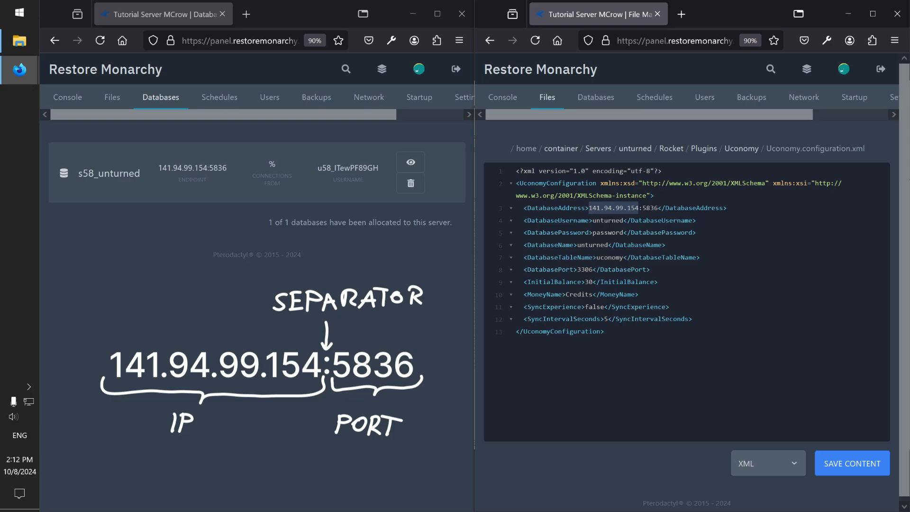
click(639, 207)
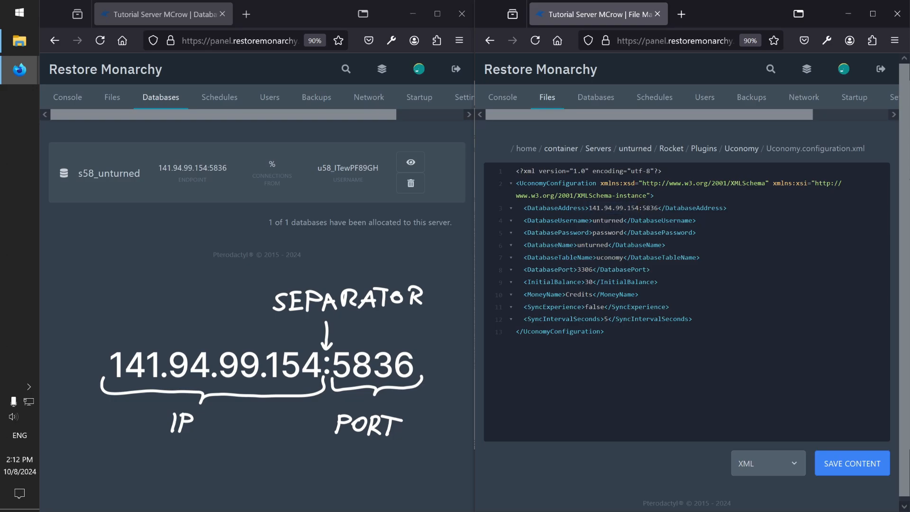
key(shift+Right)
key(shift+Right)
key(shift+Right)
key(shift+Right)
key(shift+Right)
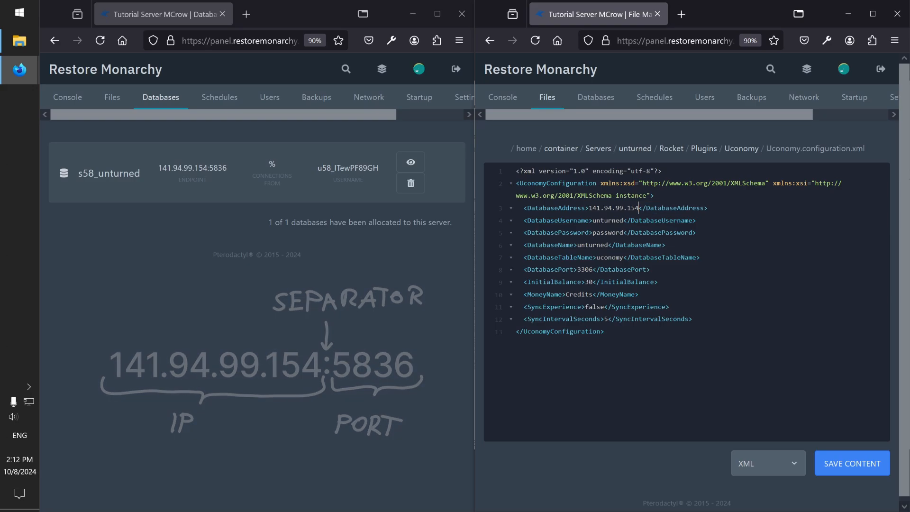
key(BackSpace)
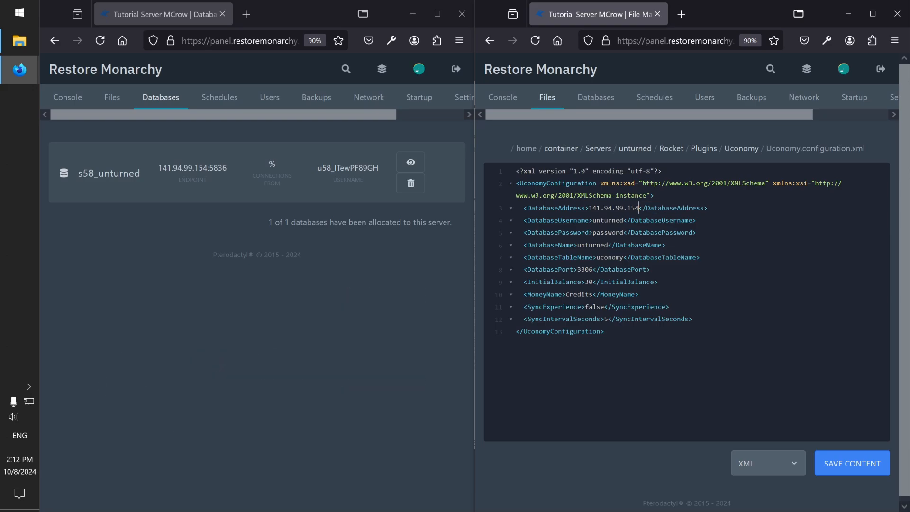
- Copy the database username from the database entry and replace the DatabaseUsername value unturned with it
click(343, 174)
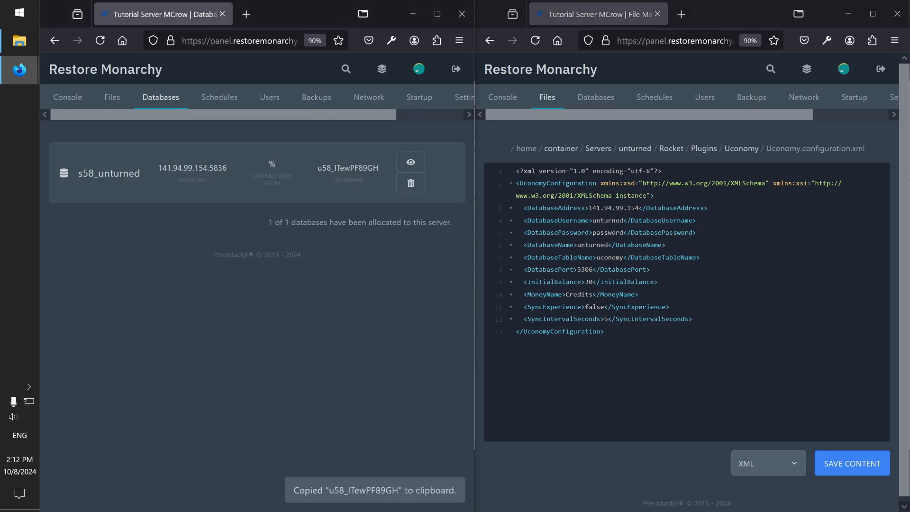
double_click(607, 220)
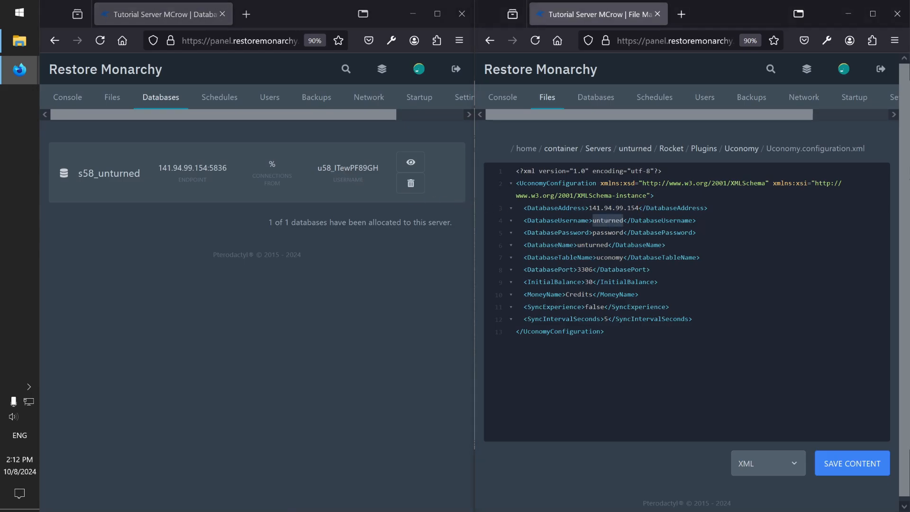
right_click(604, 220)
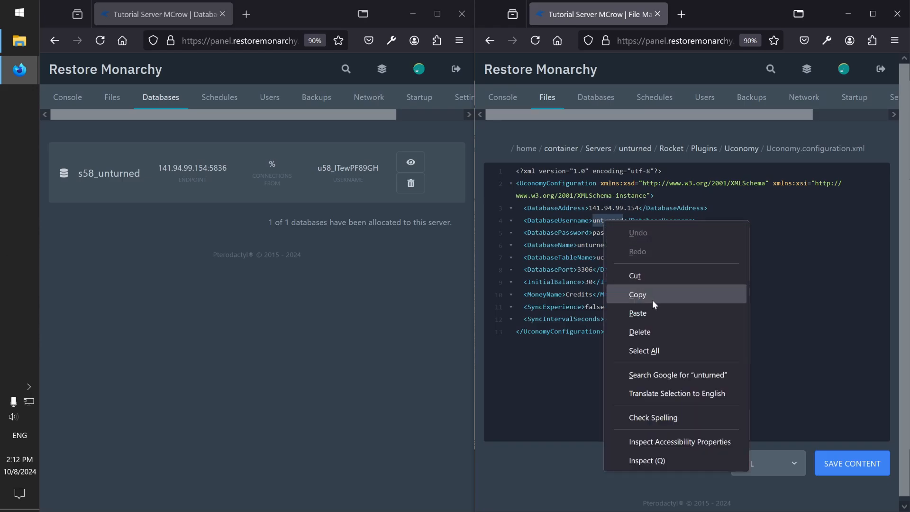
click(661, 313)
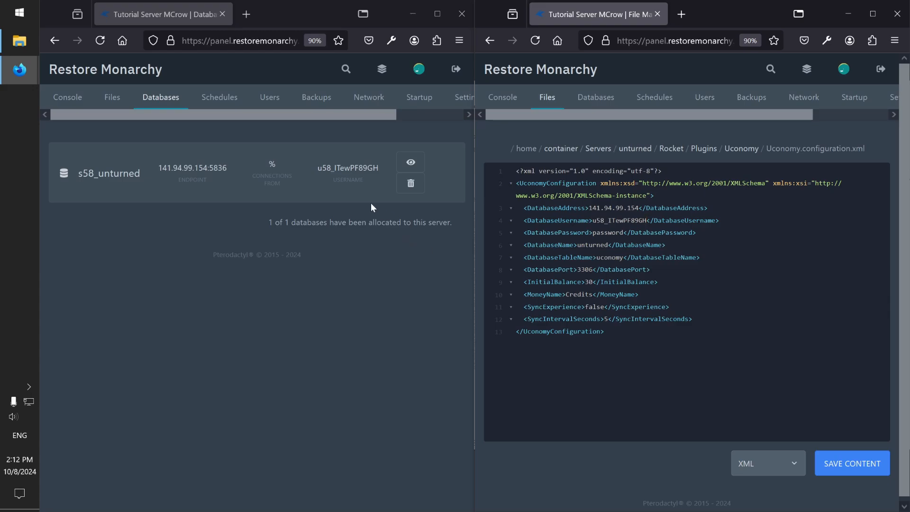
- Copy the database password from the connection details into the DatabasePassword value, and close the connection details
click(403, 166)
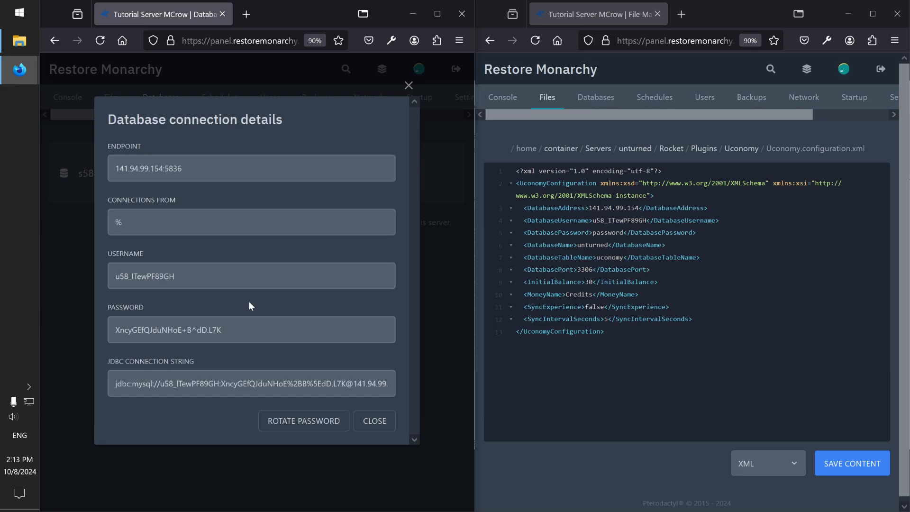
click(253, 334)
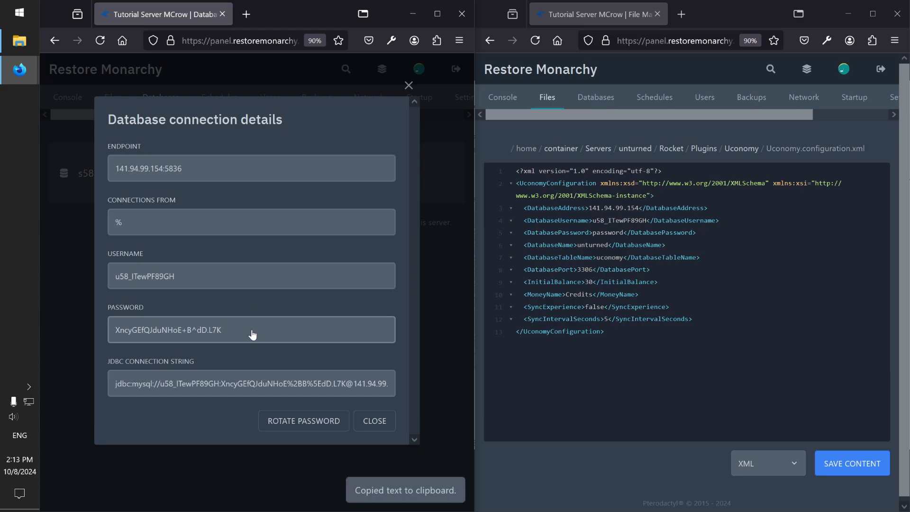
double_click(608, 232)
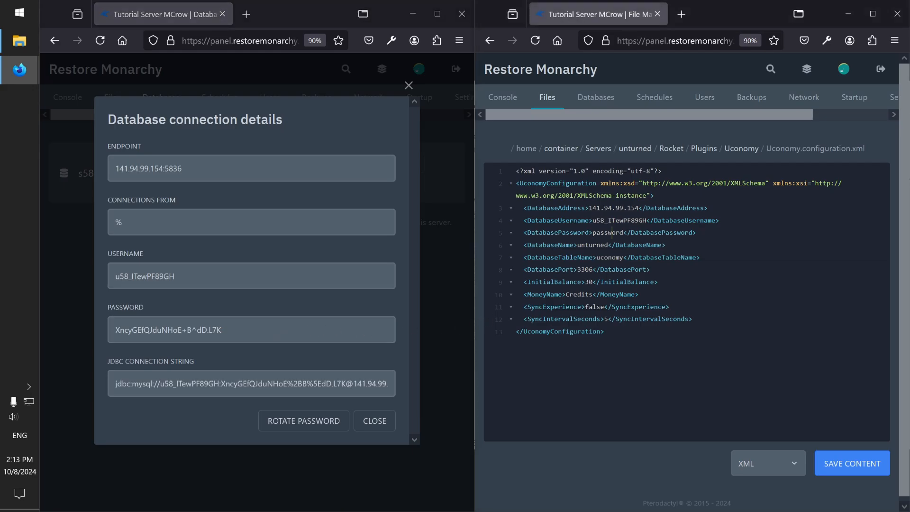
right_click(606, 234)
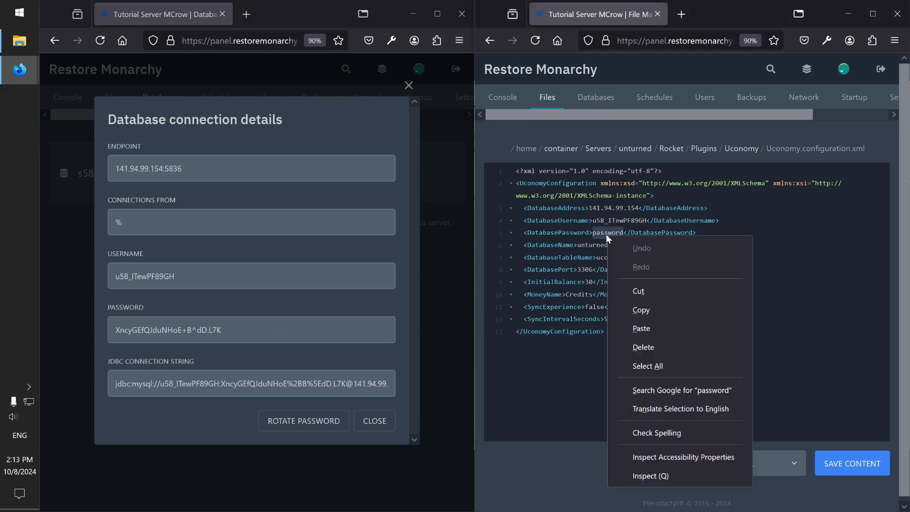
click(638, 327)
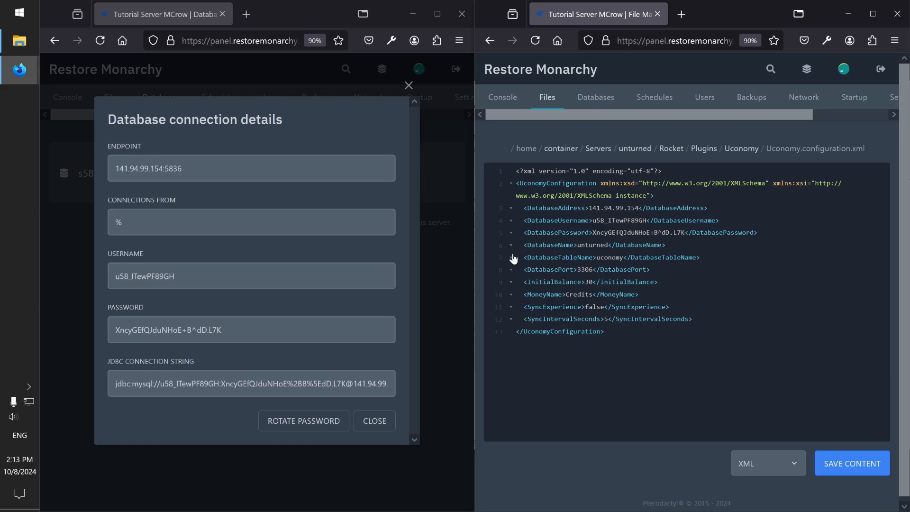
click(409, 86)
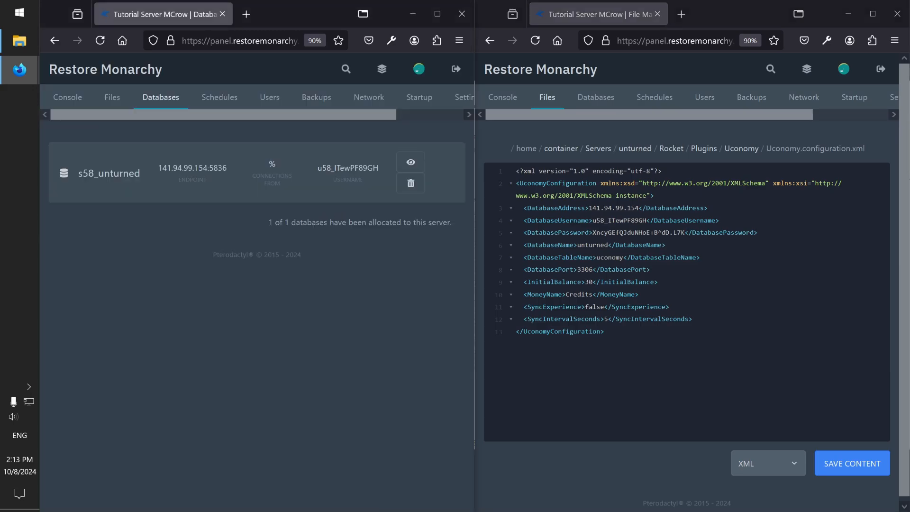
- Copy the database name s58_unturned and replace the DatabaseName value with it
click(101, 180)
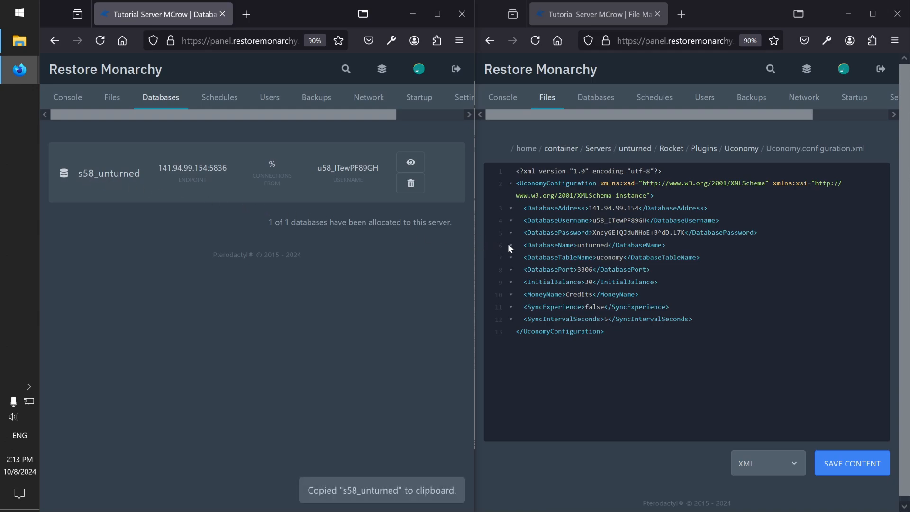
double_click(593, 244)
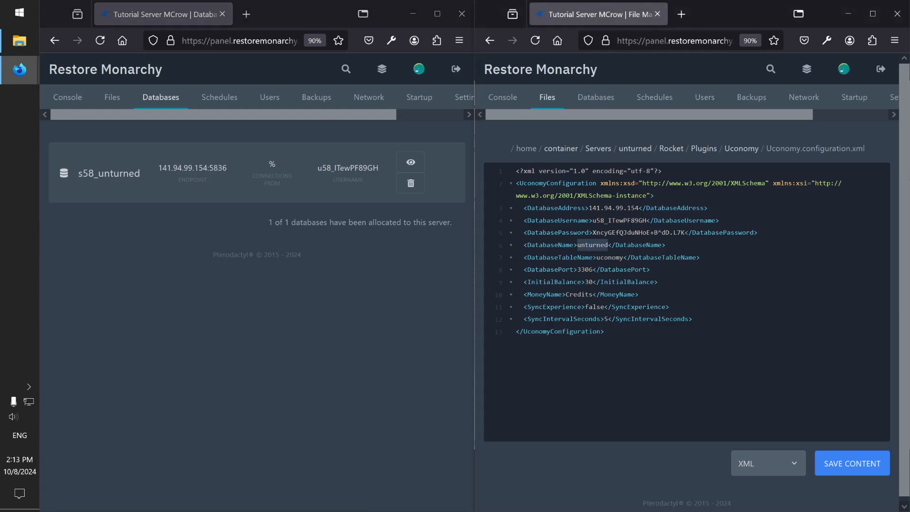
right_click(602, 246)
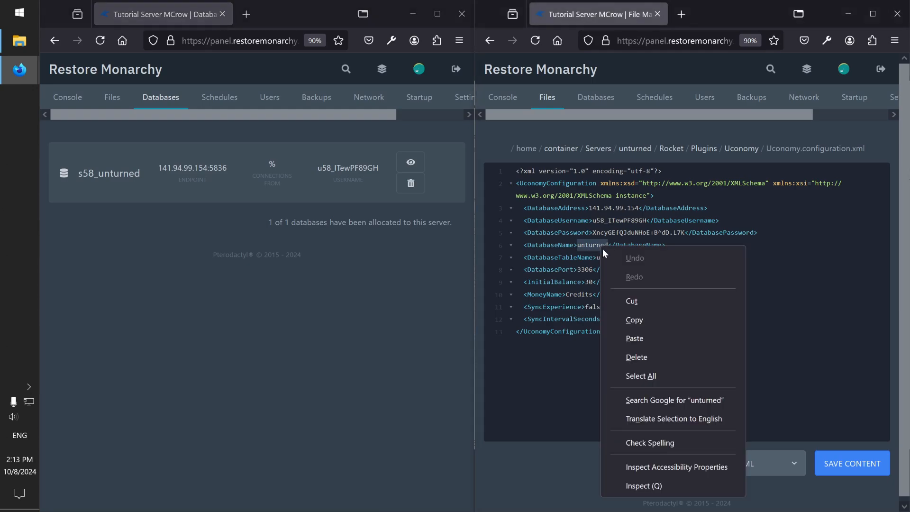
click(650, 339)
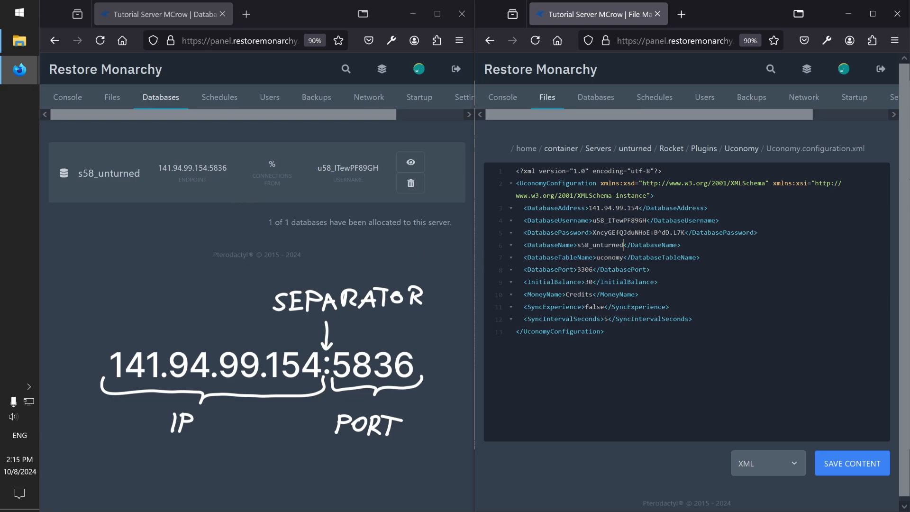
- Set the DatabasePort value to 5836 and save Uconomy.configuration.xml
double_click(586, 269)
text(5836)
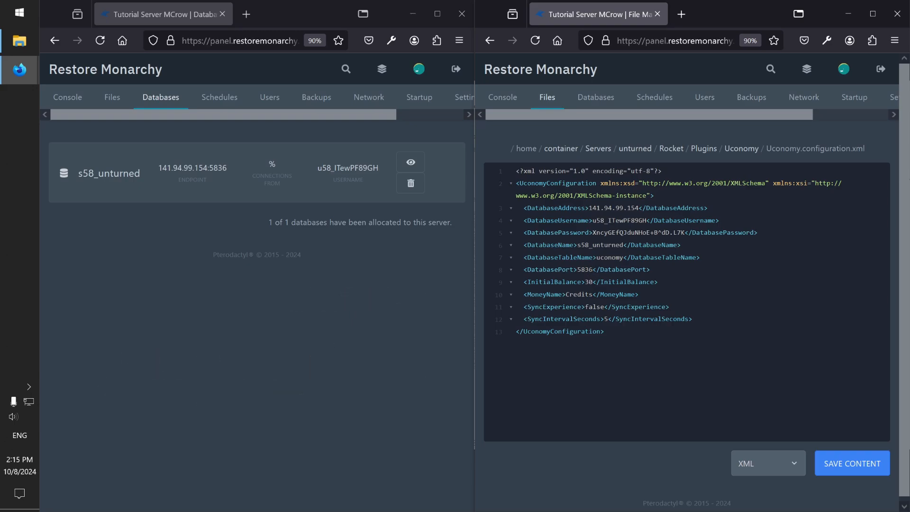
click(862, 464)
- Restart the server and check the console's startup log for the Uconomy and ZaupShop load messages
click(507, 102)
click(790, 153)
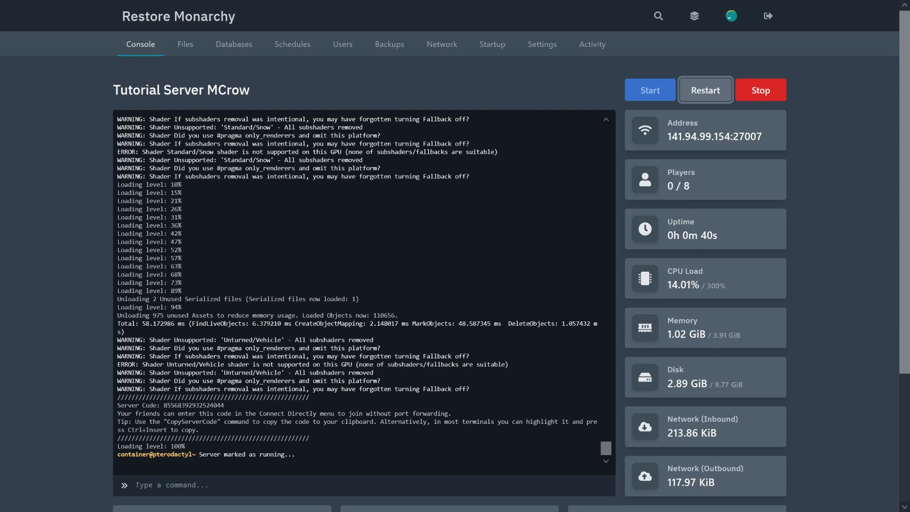
scroll(364, 291, up, 5)
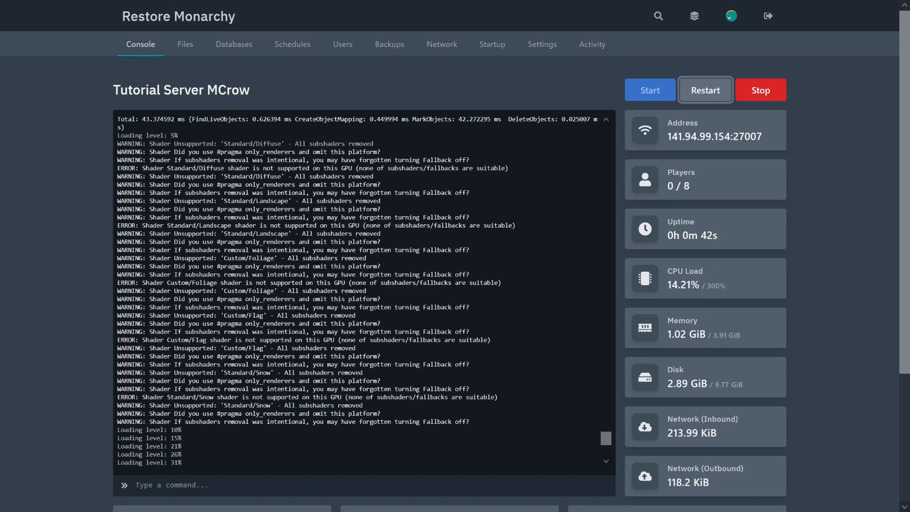
scroll(364, 290, up, 10)
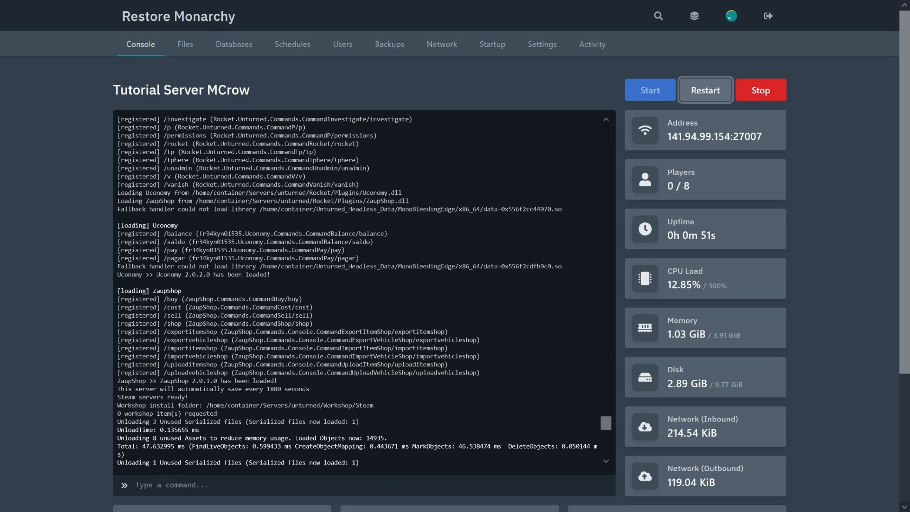
drag(284, 274, 116, 276)
drag(309, 381, 118, 382)
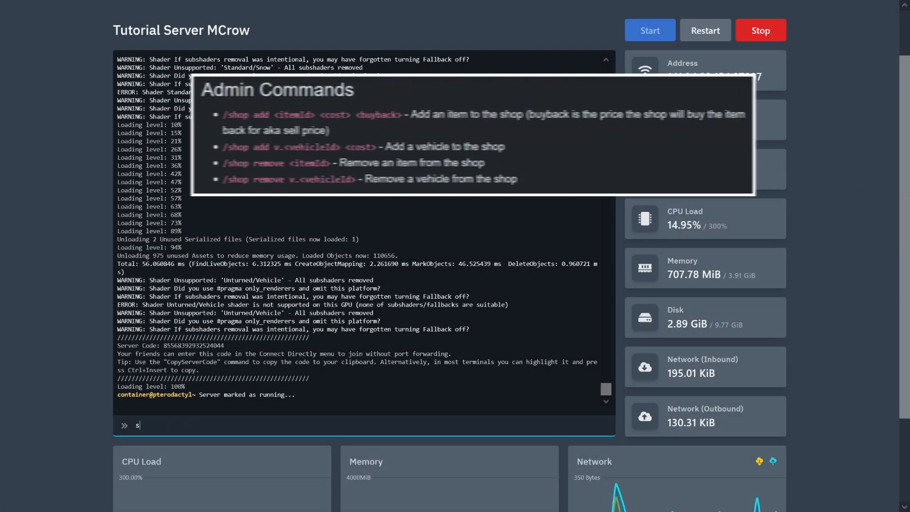
- Run the shop command alone for its usage, and add item 363 to the shop with cost 2500 and buyback 200
text(shop)
key(Return)
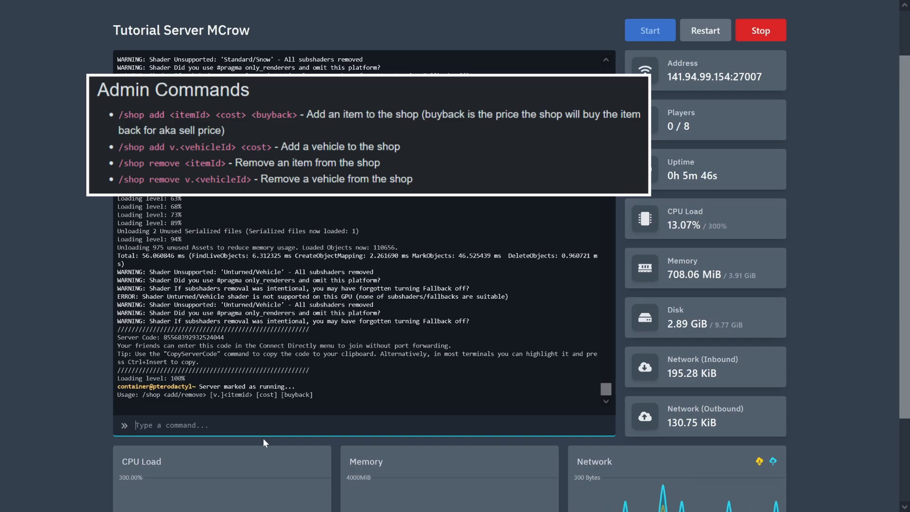
text(shop)
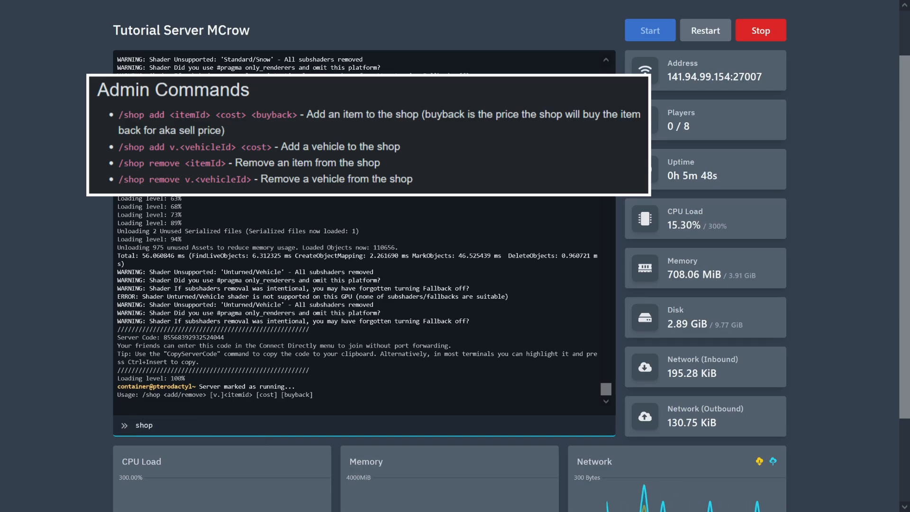
text( add)
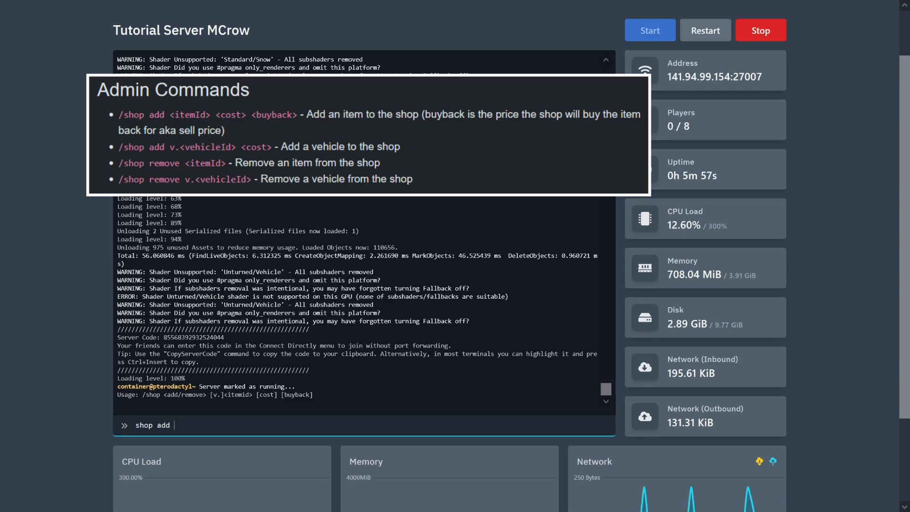
text( 363)
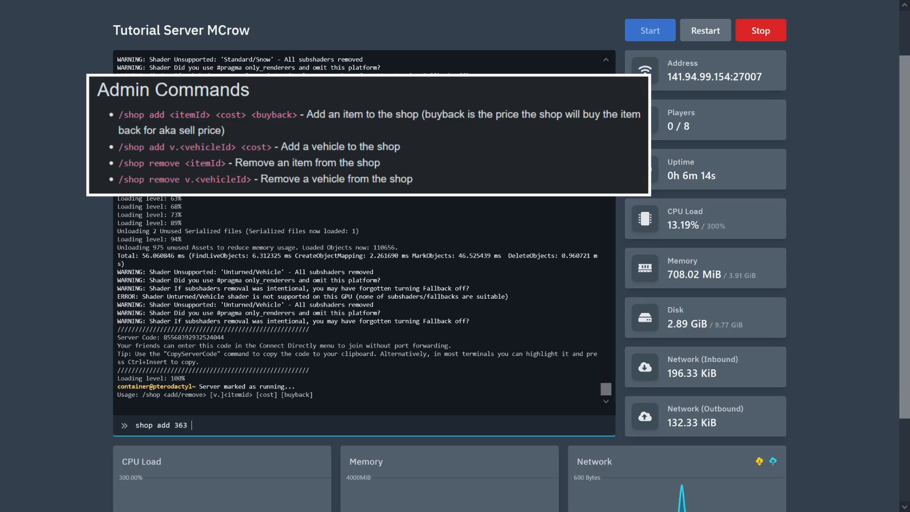
text(2500)
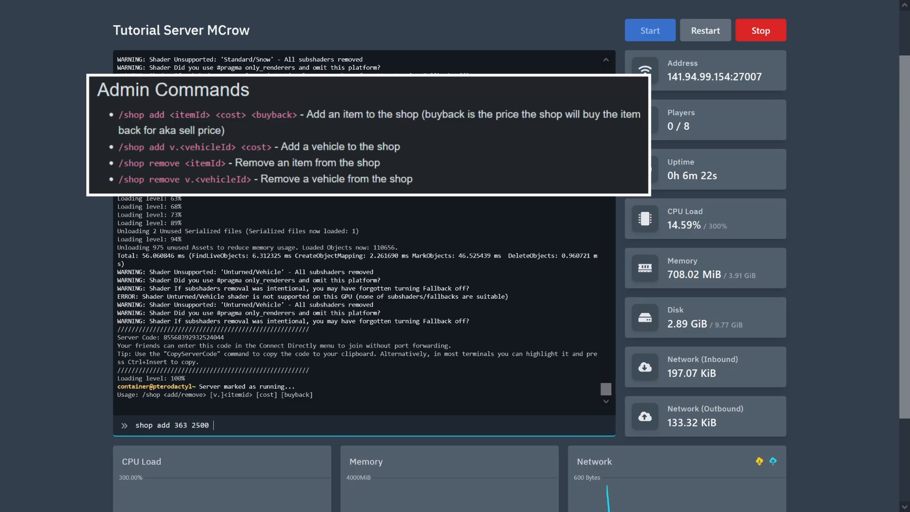
text( 200)
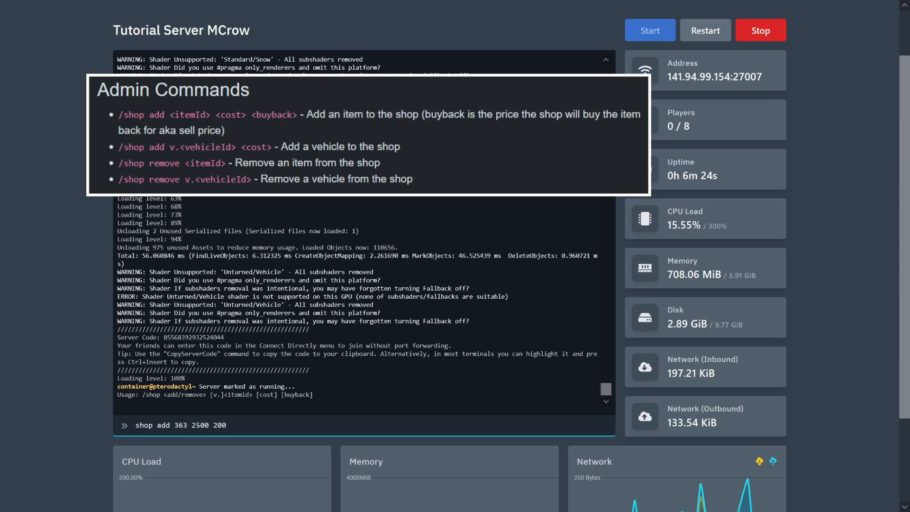
key(Return)
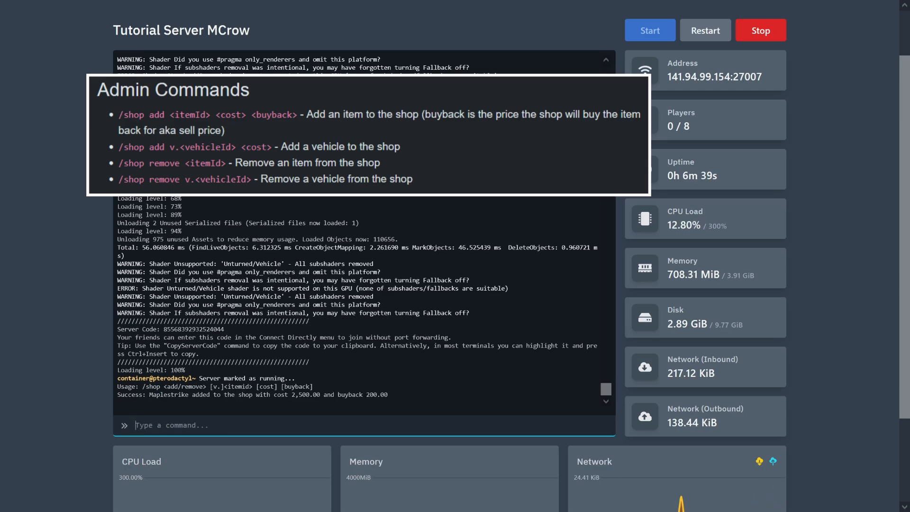
- Add vehicle 93 to the shop at a cost of 20000 with the command shop add v.93 20000
text(s)
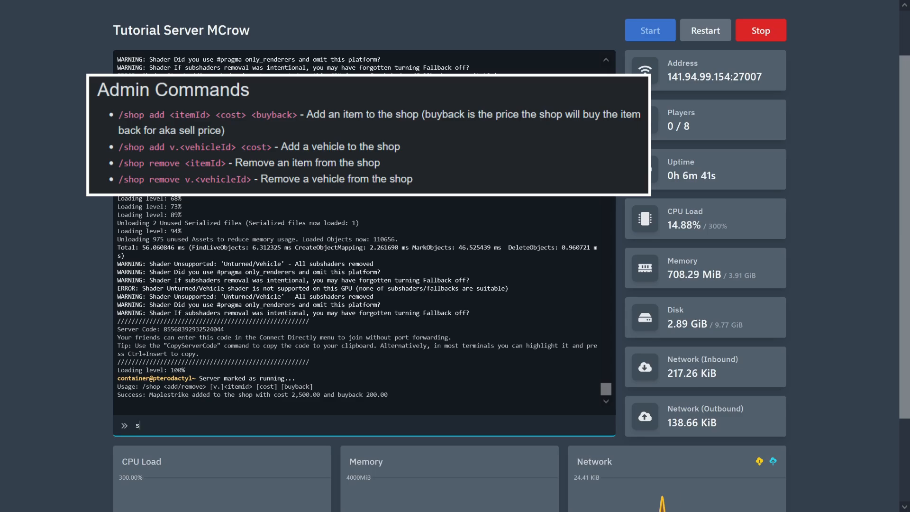
text(hop)
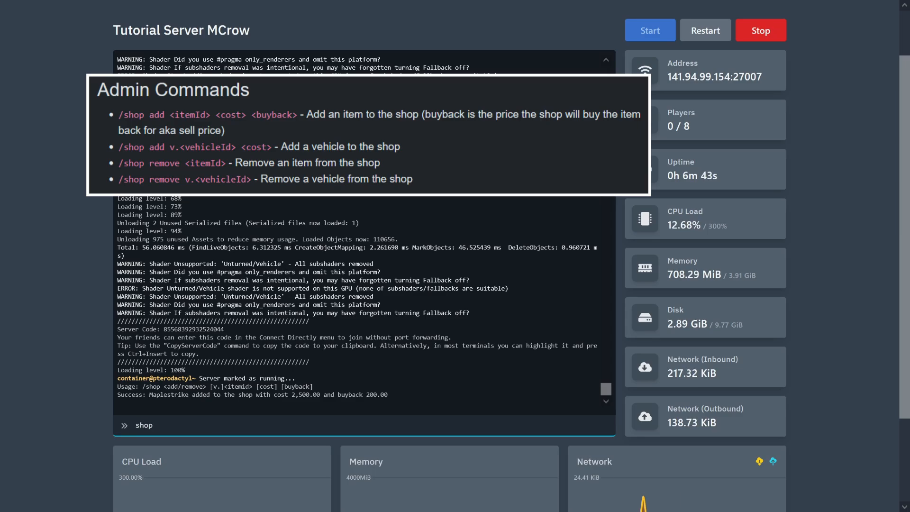
text( add)
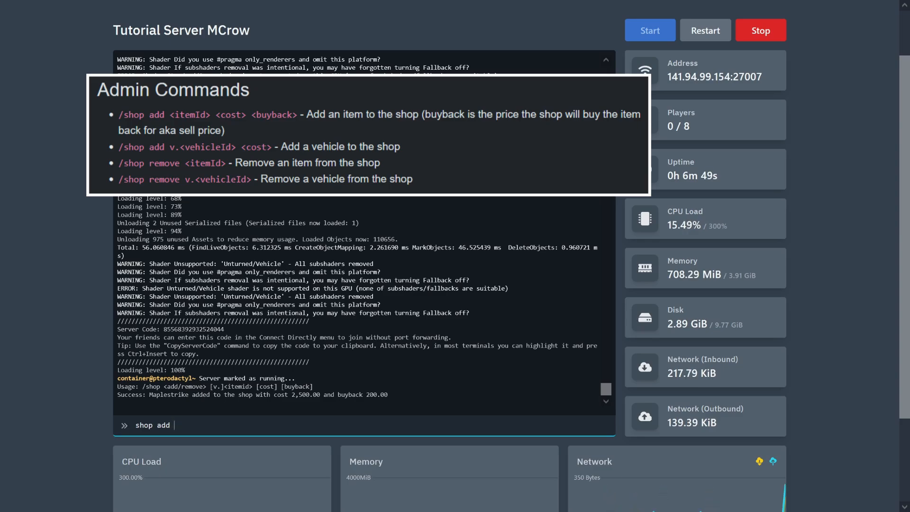
text( v.)
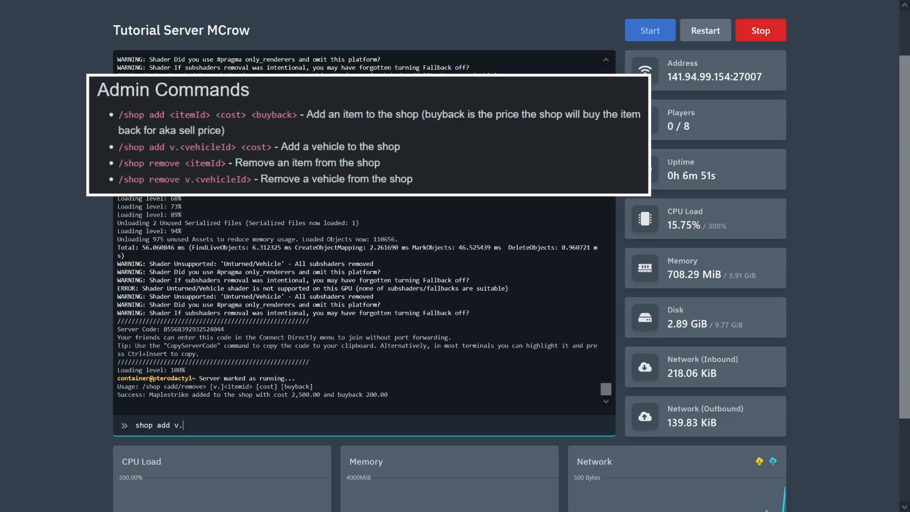
text(93)
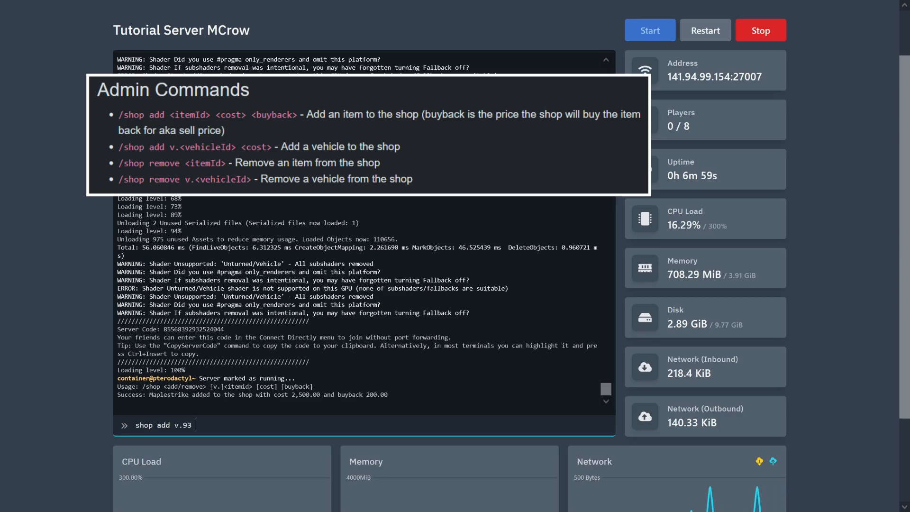
text( 20000)
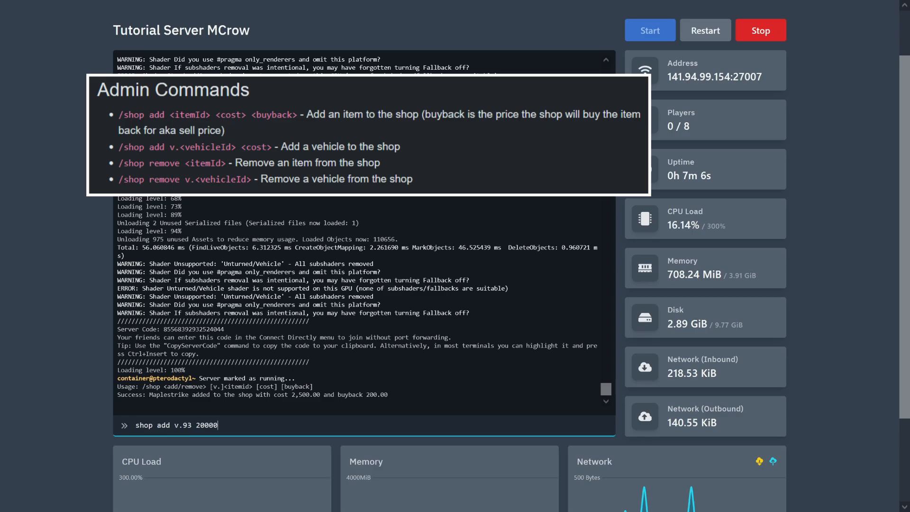
key(Return)
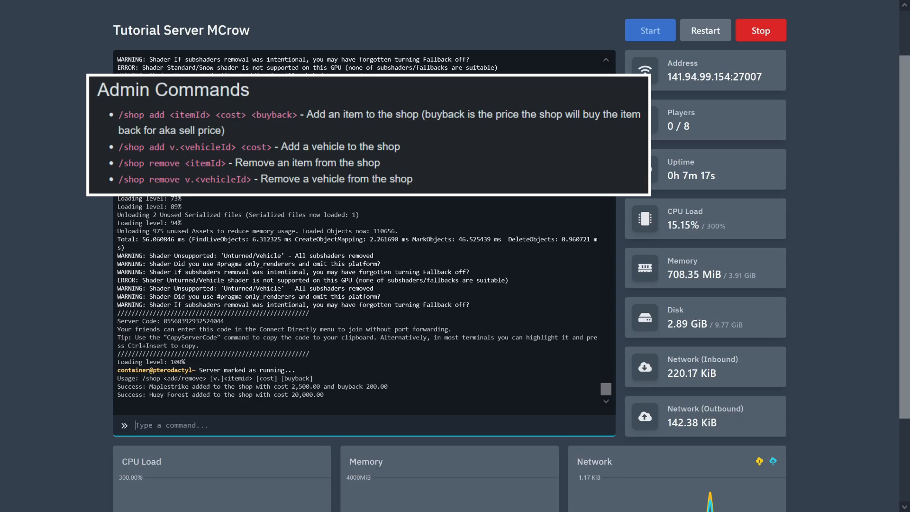
- Remove vehicle 93 from the shop with the console command shop remove v.93
text(s)
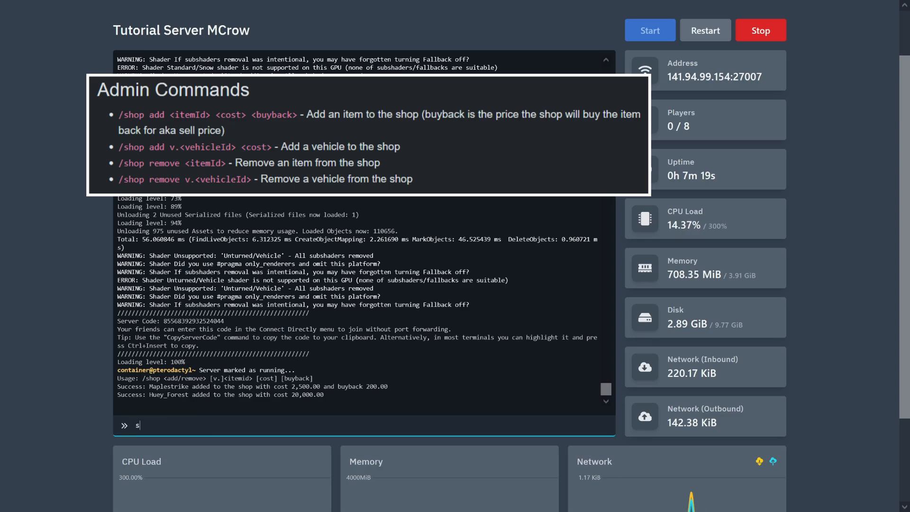
text(hop remove )
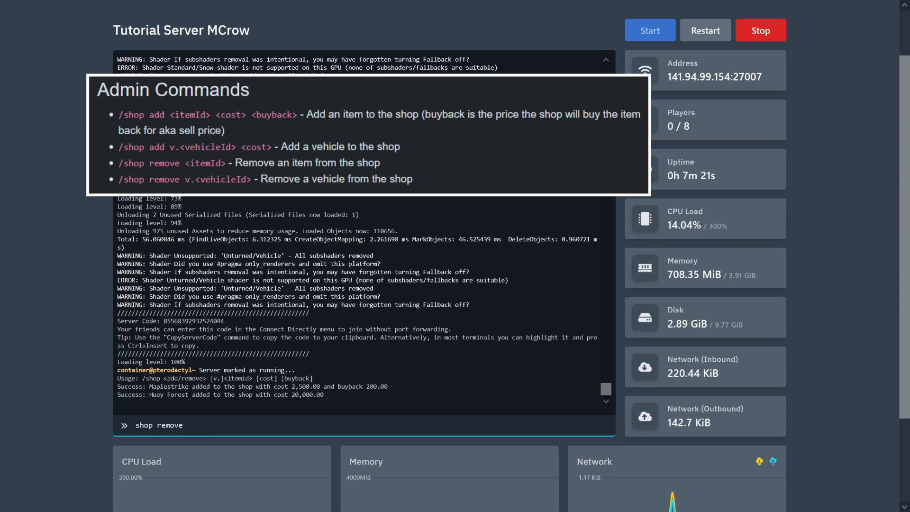
text(v)
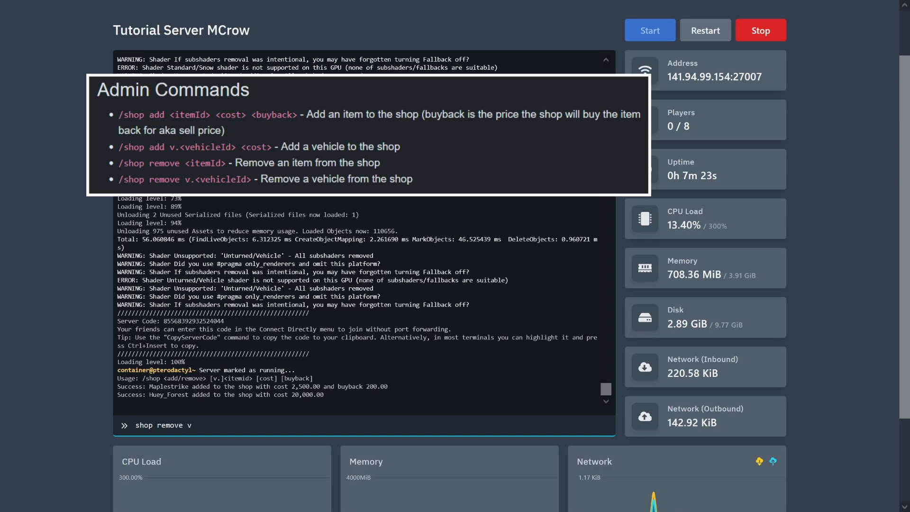
text(.93)
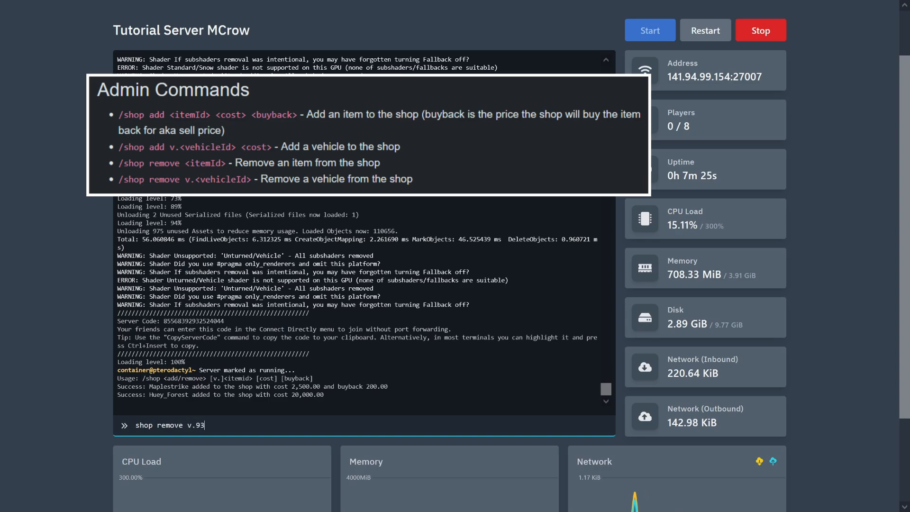
key(Return)
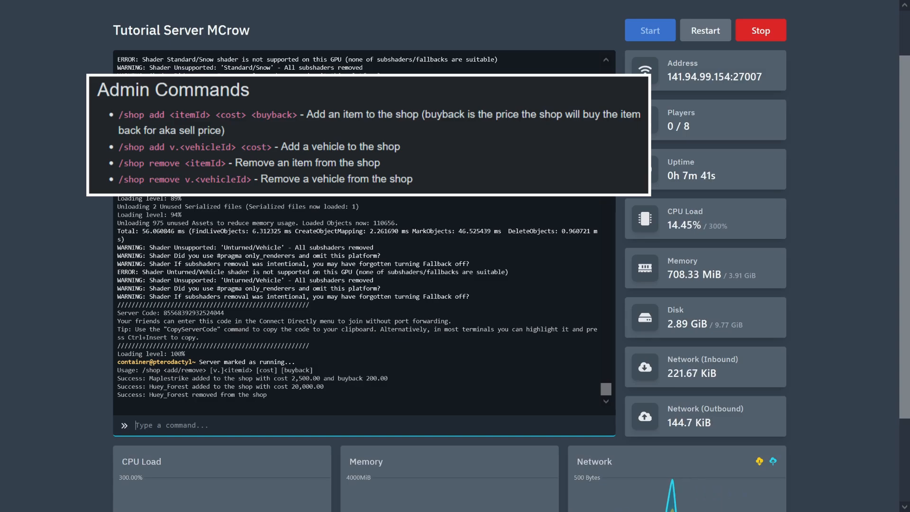
text(shop)
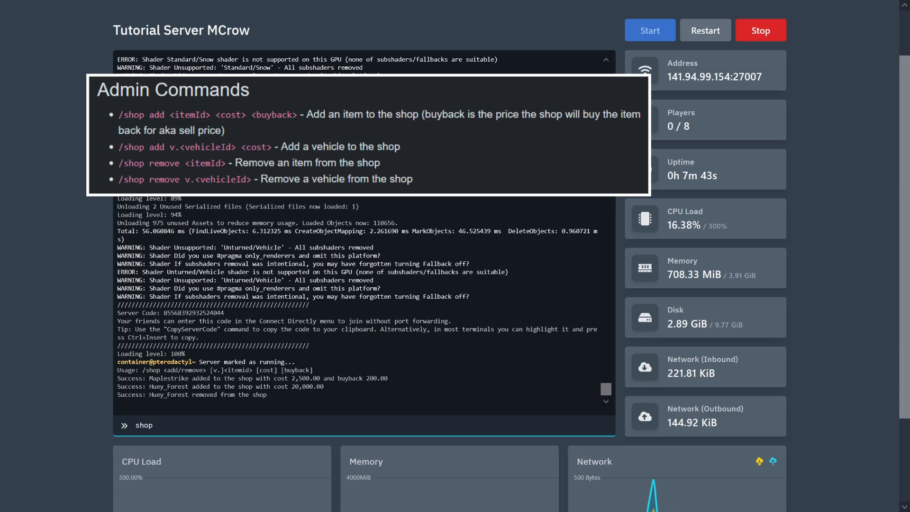
text( add 363)
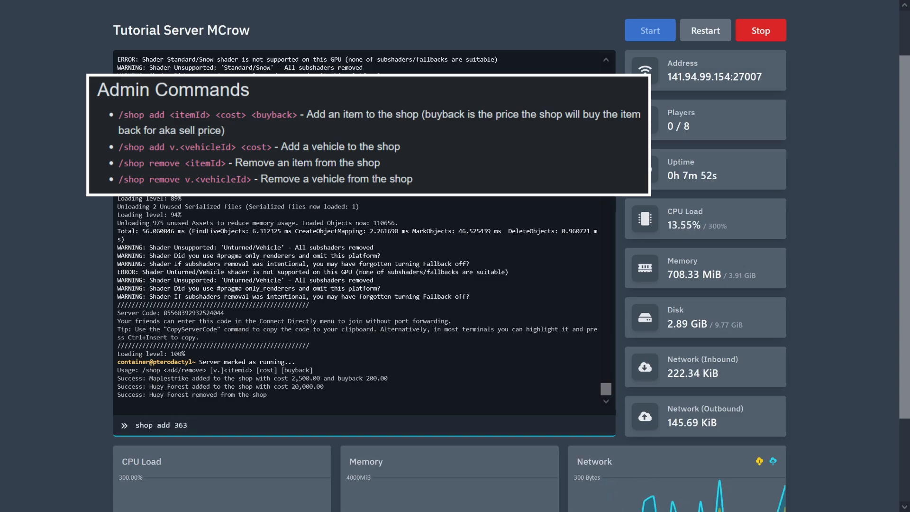
text( 2000)
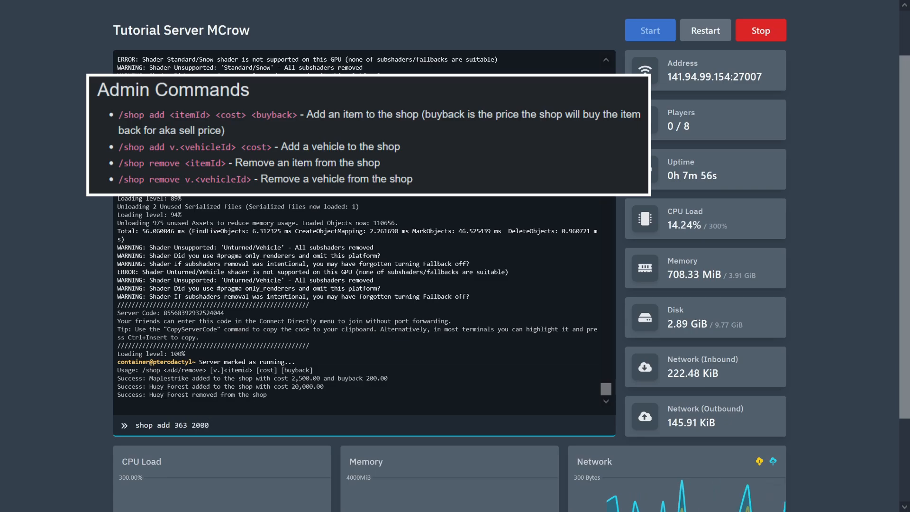
text( 200)
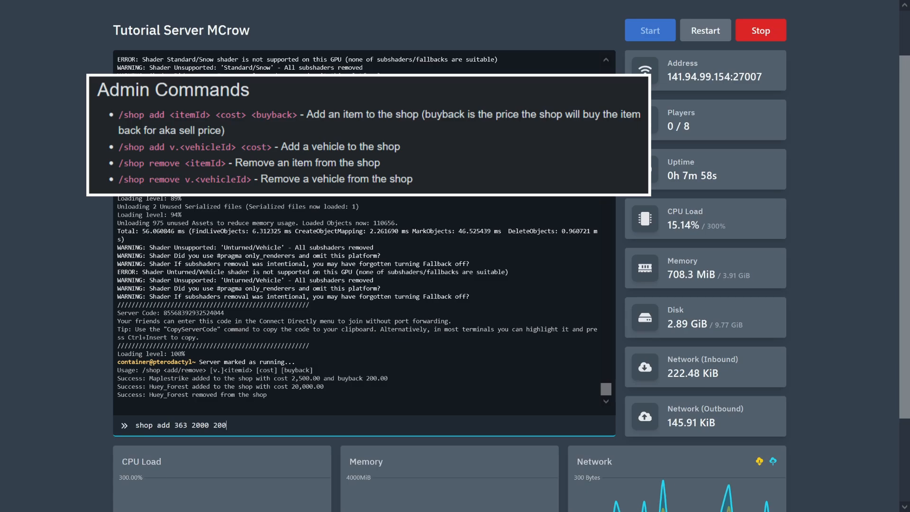
key(Return)
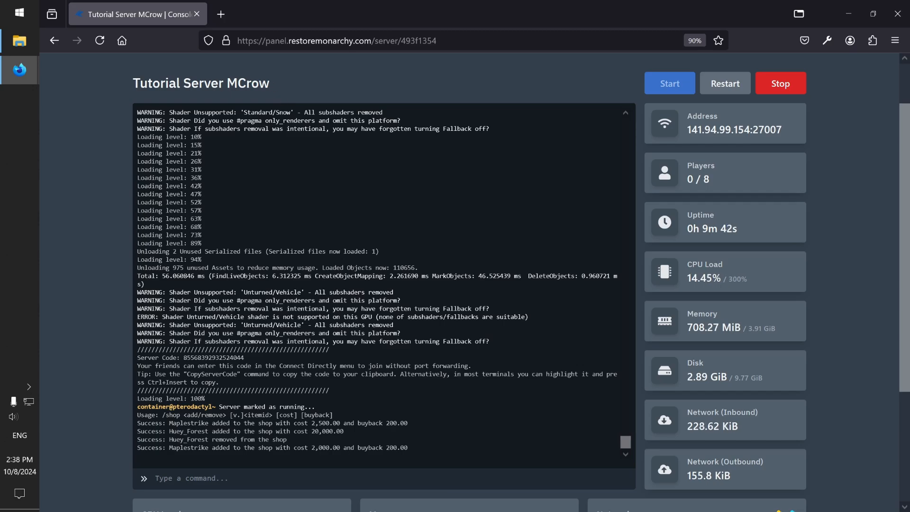
- Search the web for heidisql download and download the combined 32/64 bit installer of HeidiSQL 12.8 from heidisql.com
click(227, 14)
text(heidisql )
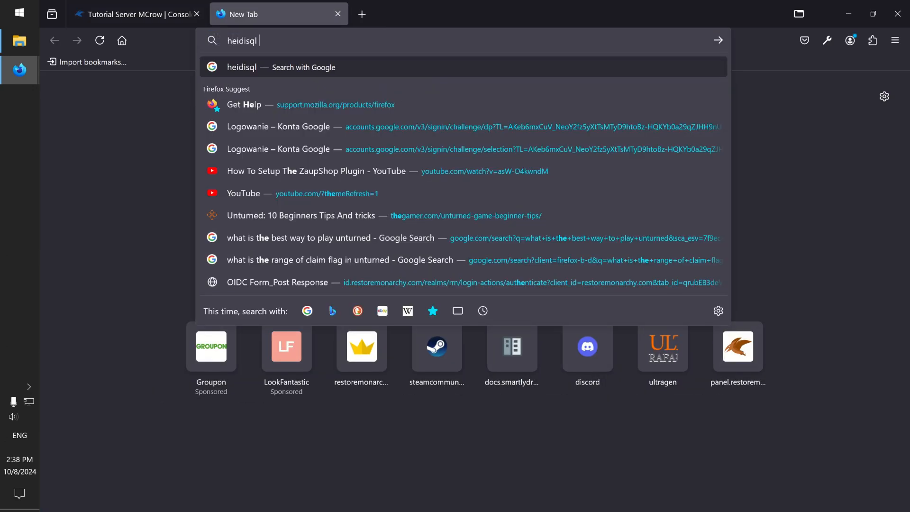
text(download)
key(Return)
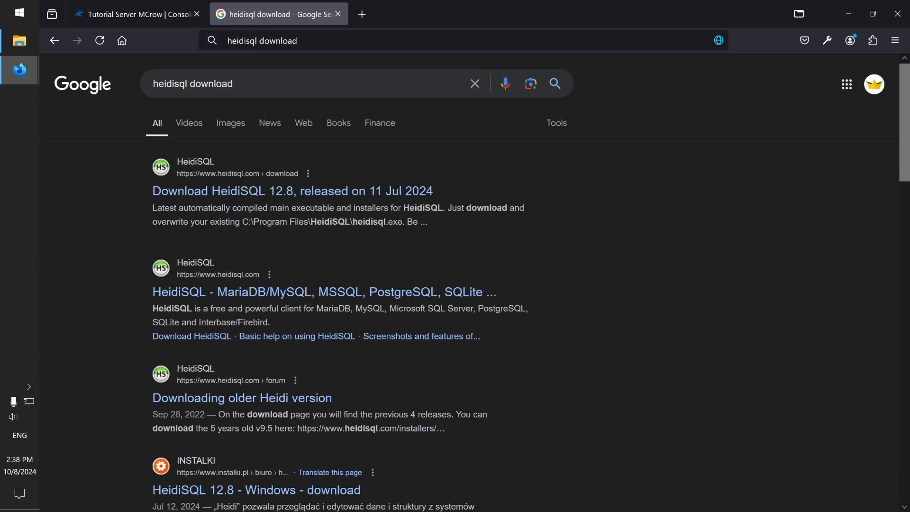
click(236, 193)
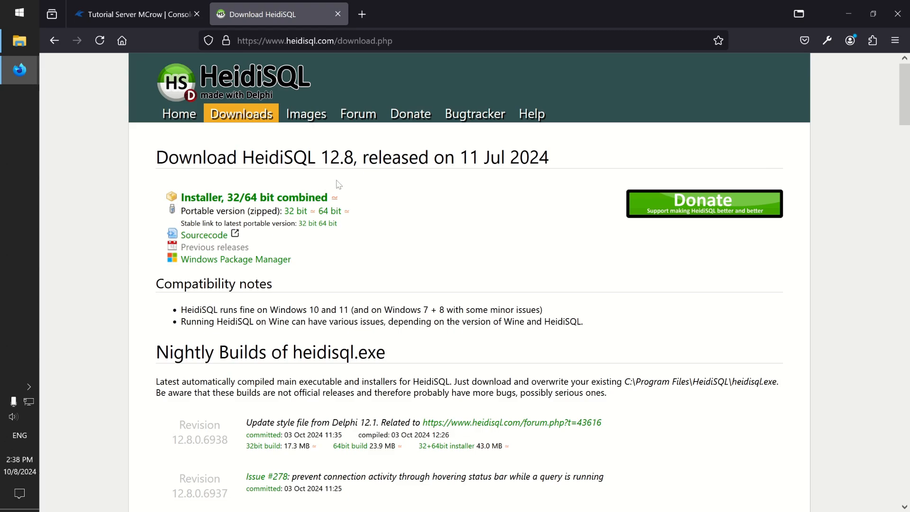
click(204, 198)
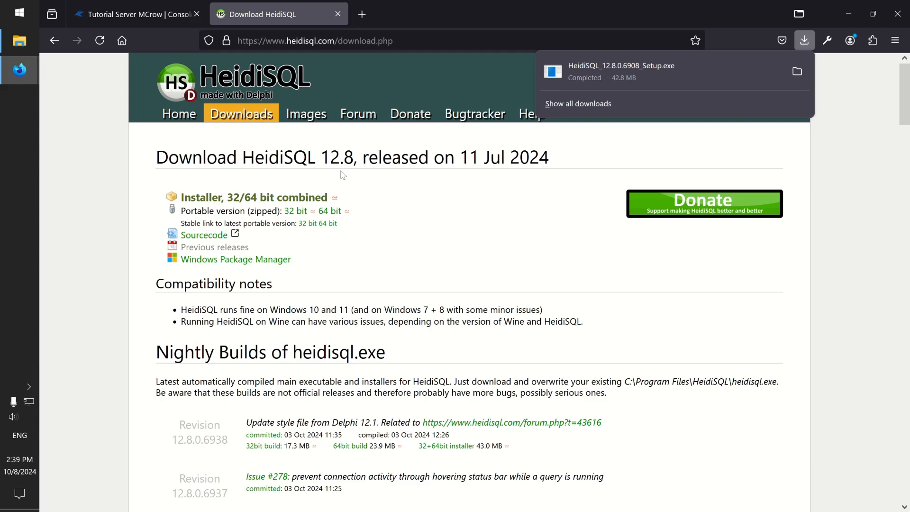
- Run the downloaded HeidiSQL setup, accept the license agreement, install with the default options and launch HeidiSQL
click(698, 72)
click(383, 348)
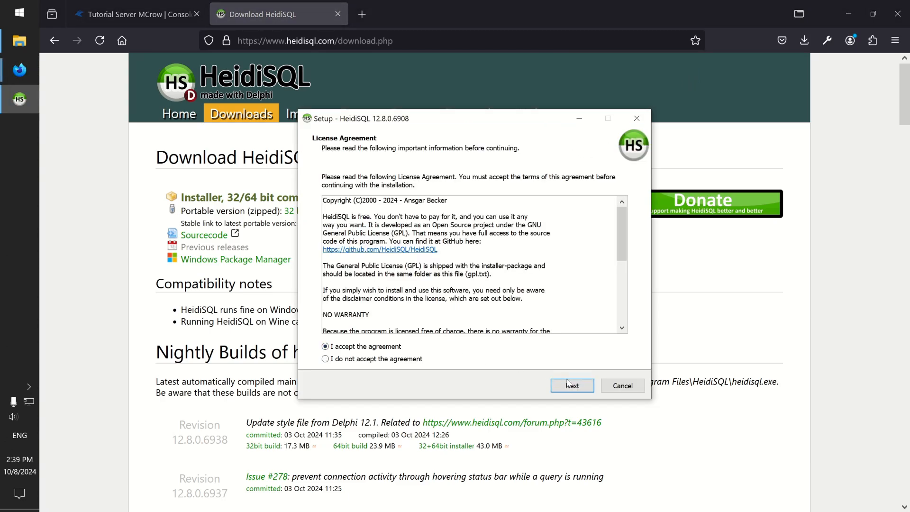
click(568, 385)
click(570, 386)
click(571, 387)
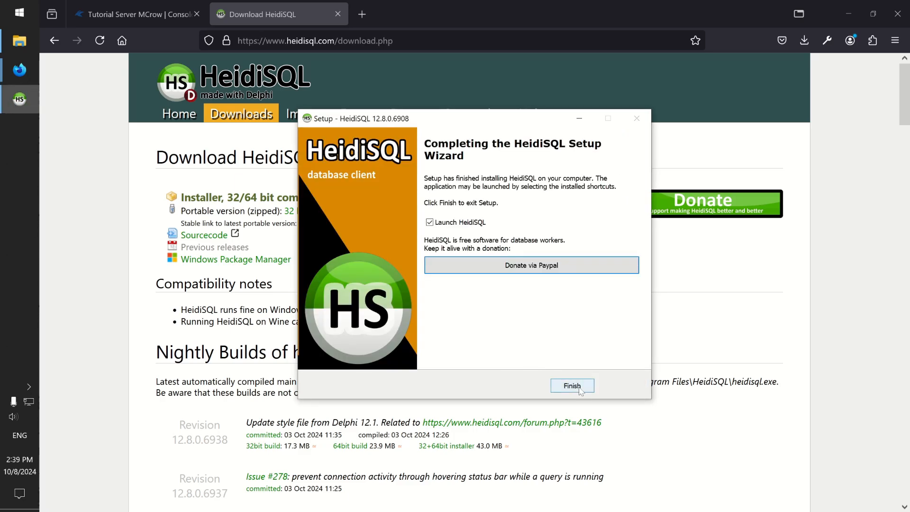
click(572, 386)
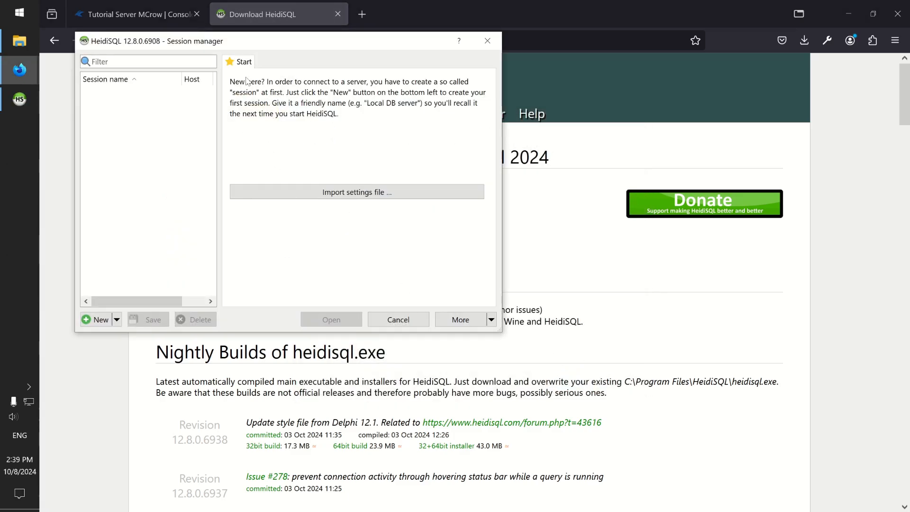
- Switch to the server panel in the browser and open Uconomy.configuration.xml from Servers/unturned/Rocket/Plugins/Uconomy
drag(227, 42, 523, 70)
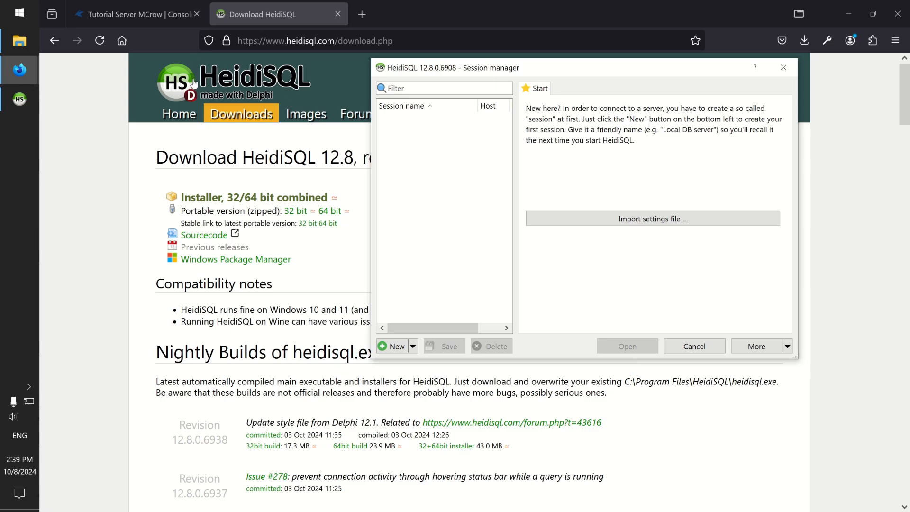
click(138, 19)
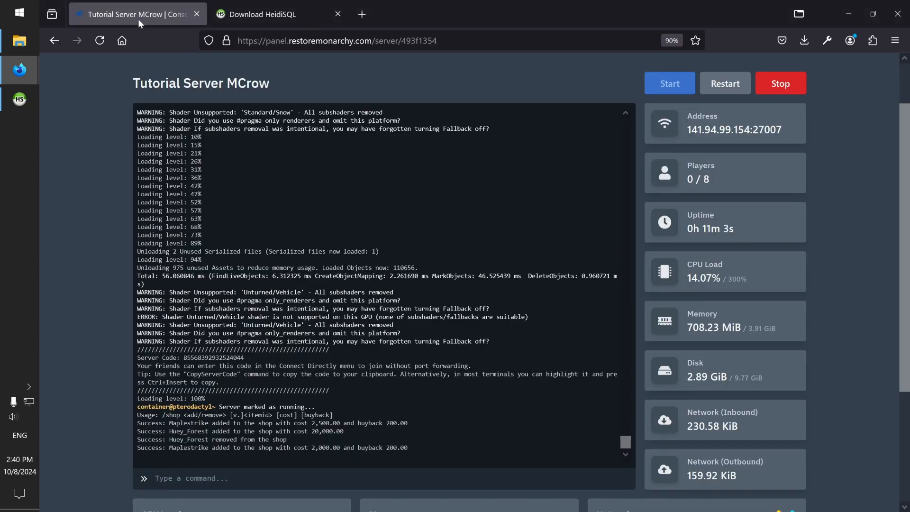
scroll(156, 80, up, 2)
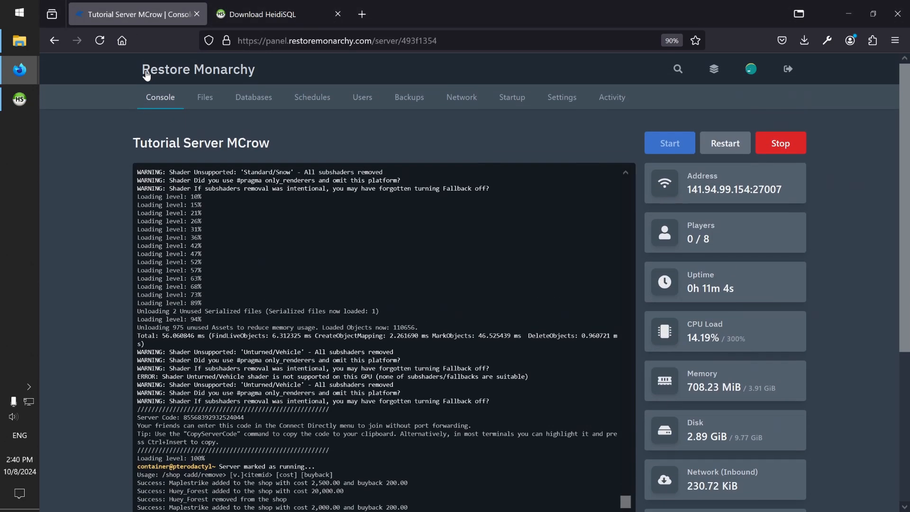
click(201, 104)
scroll(210, 203, down, 5)
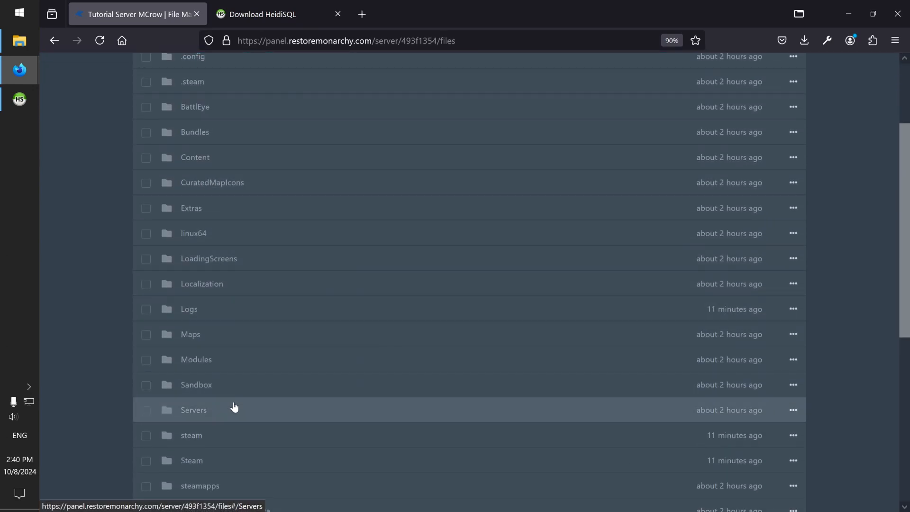
click(234, 407)
click(215, 176)
click(218, 278)
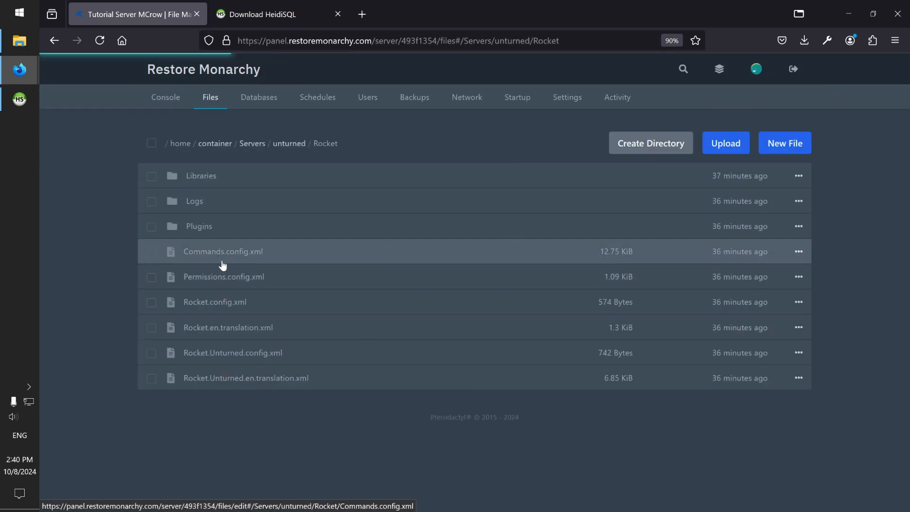
click(222, 233)
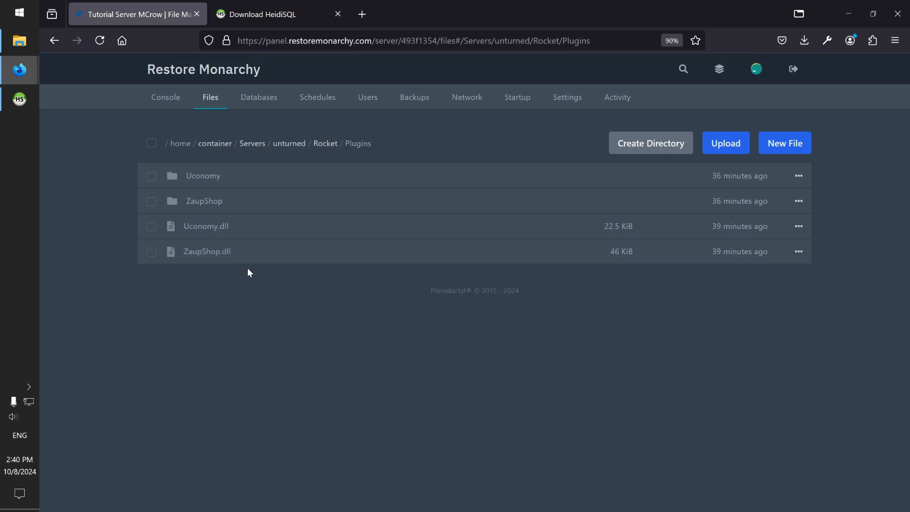
click(256, 179)
click(308, 176)
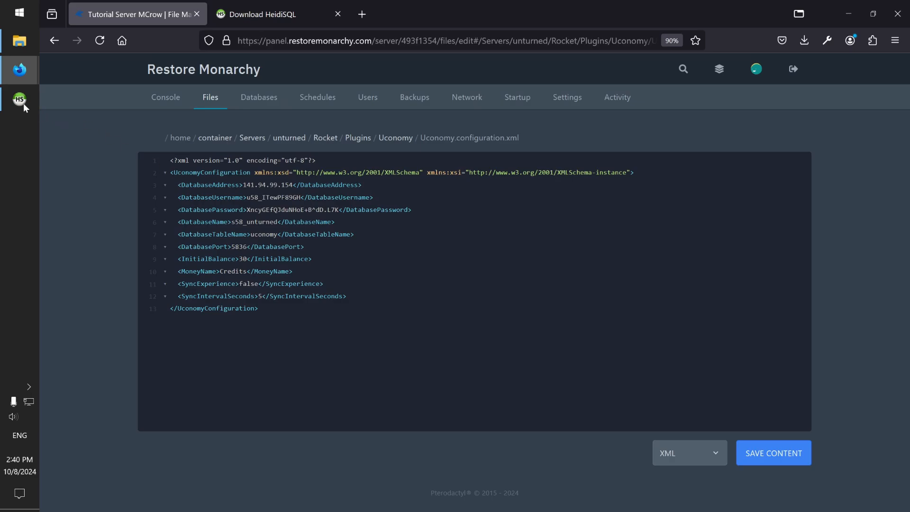
- Place the HeidiSQL session manager beside the browser window so that the Uconomy configuration stays readable
click(21, 101)
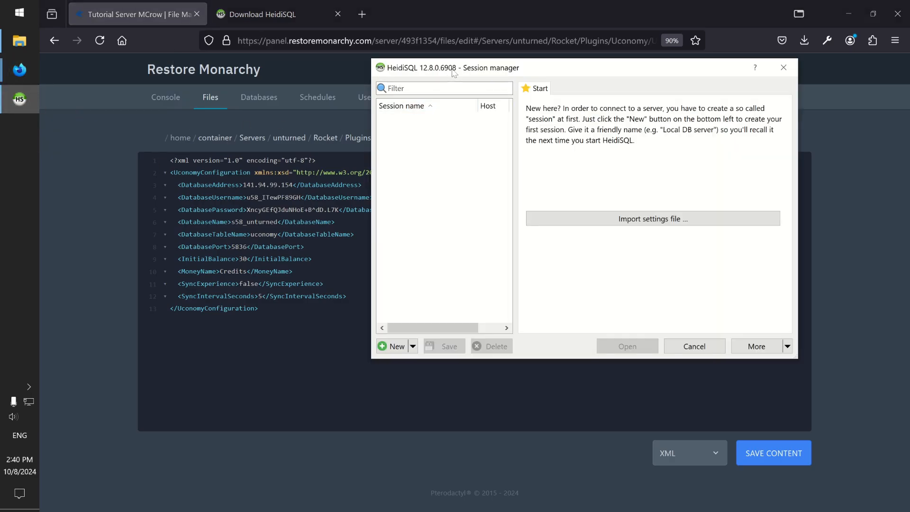
key(super+Left)
click(638, 248)
drag(510, 73, 584, 74)
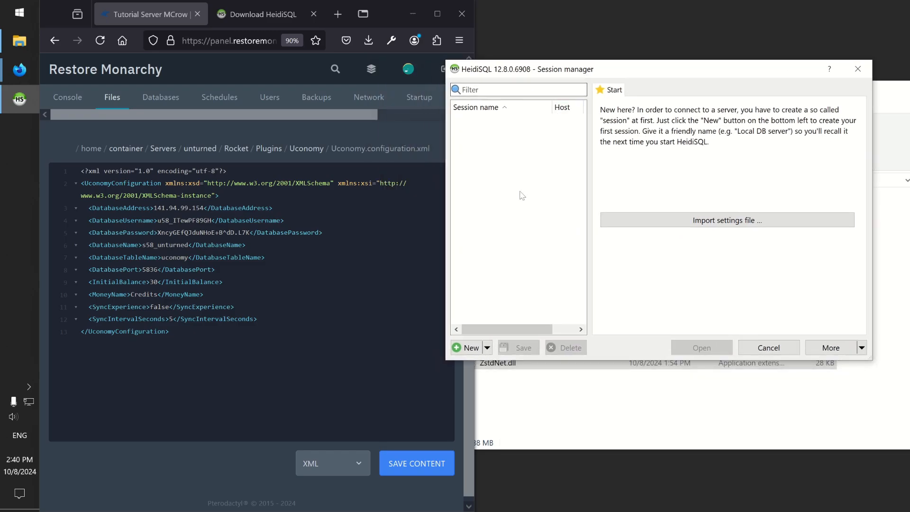
- Create a new HeidiSQL session named Unturned Database
click(475, 349)
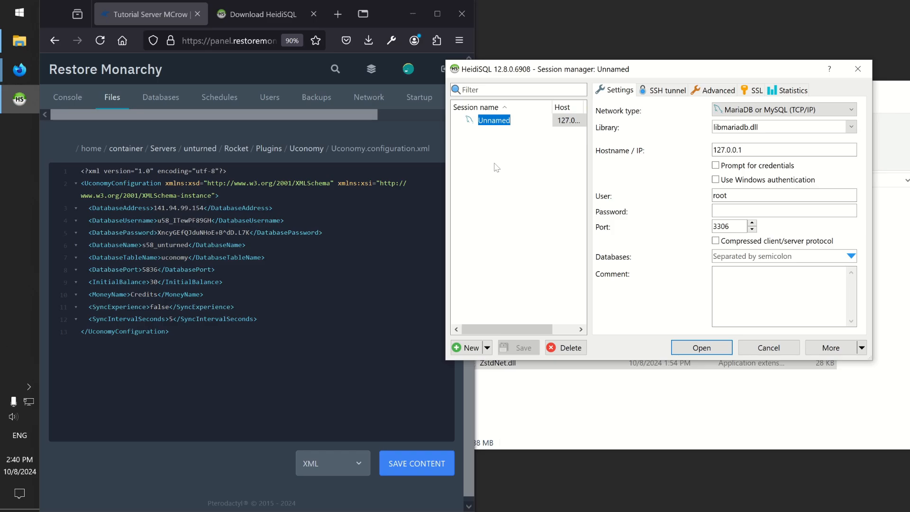
text(Unturned Database)
key(Return)
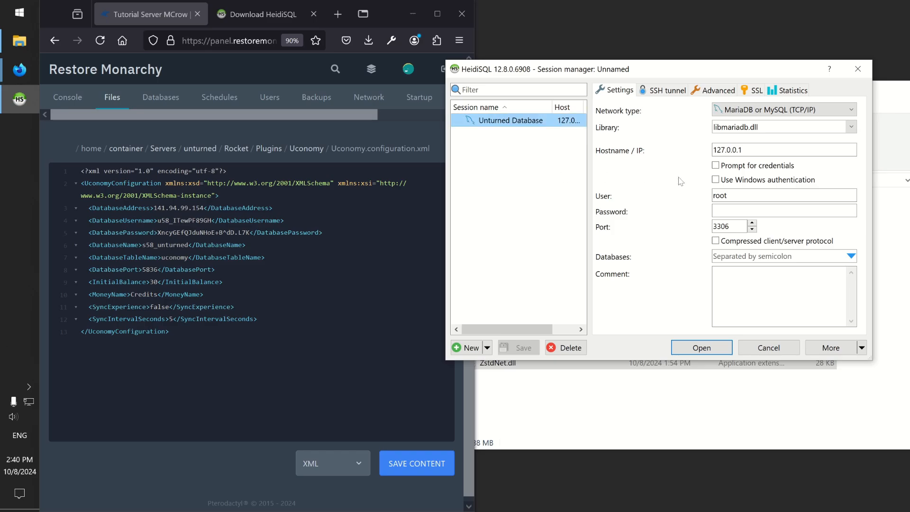
- Set the session's hostname to 141.94.99.154, copied from DatabaseAddress in the Uconomy configuration
click(718, 150)
drag(744, 150, 708, 153)
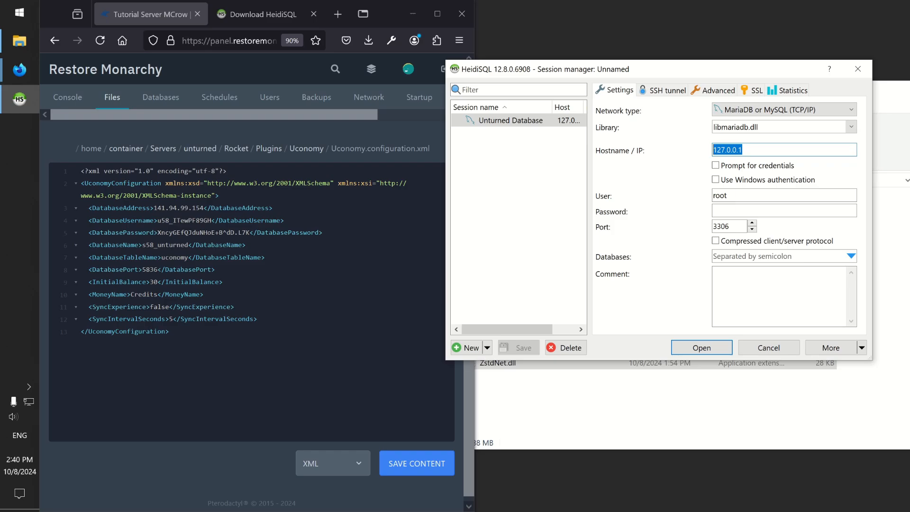
drag(154, 208, 203, 207)
key(ctrl+c)
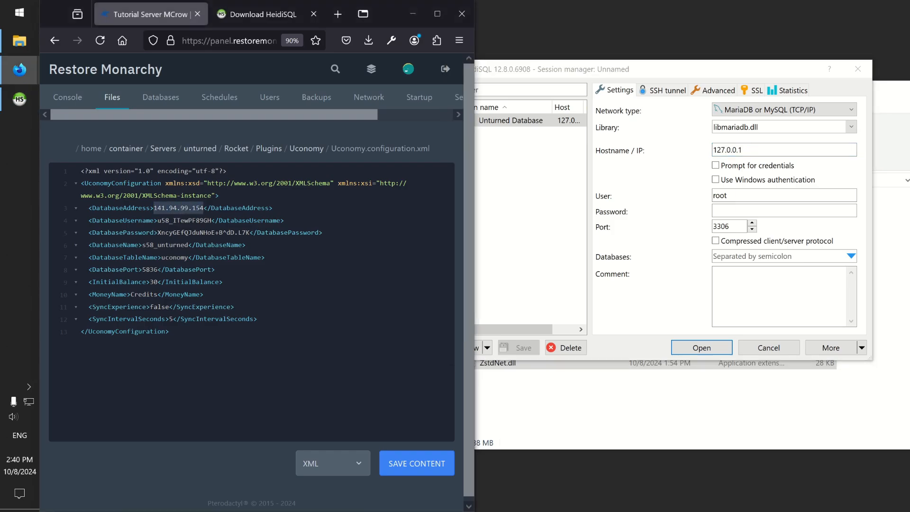
key(alt+Tab)
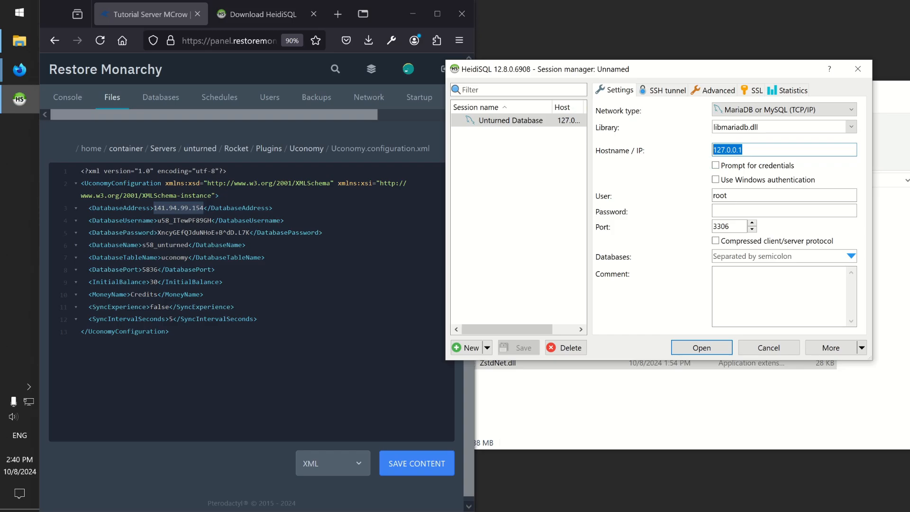
key(ctrl+v)
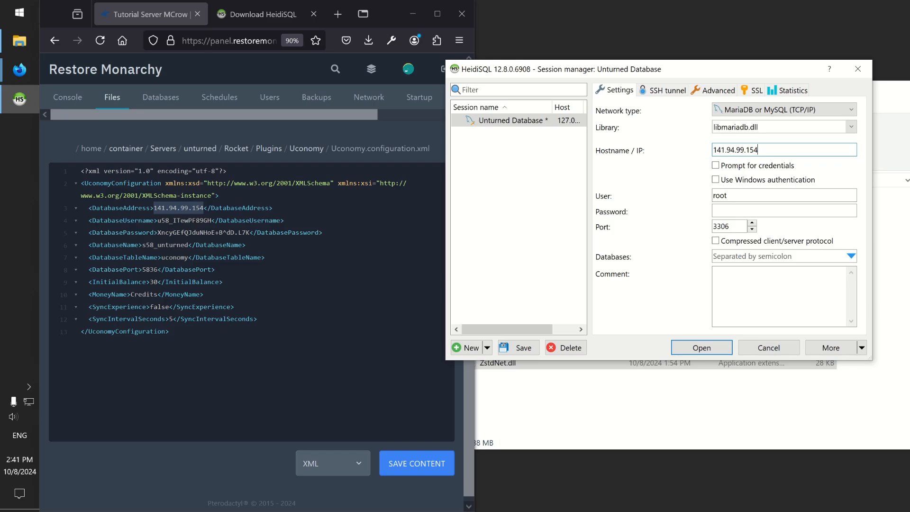
- Copy the database username from the Uconomy configuration and use it as the session's user in place of root
drag(158, 220, 212, 220)
key(ctrl+c)
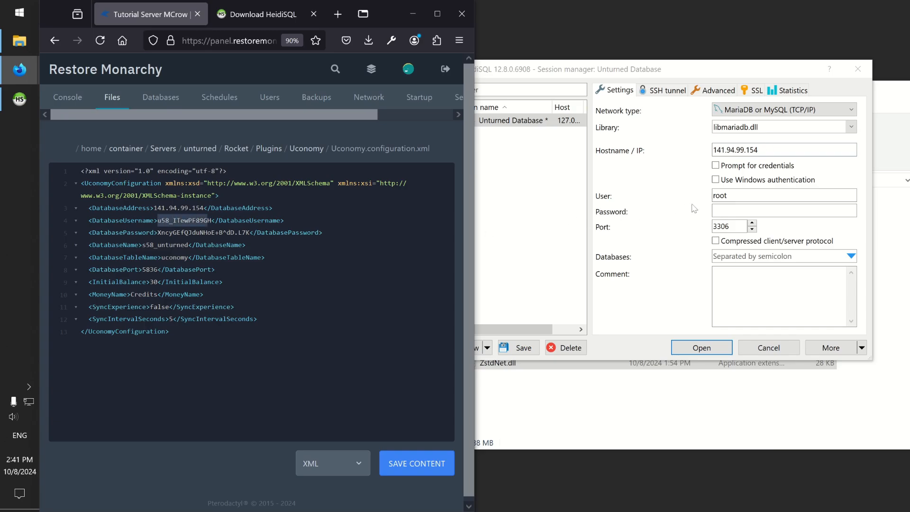
double_click(720, 196)
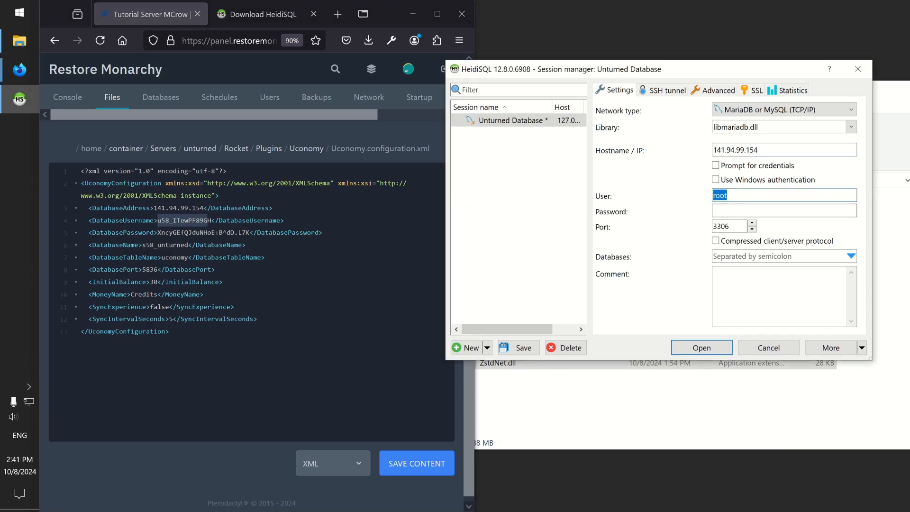
key(ctrl+v)
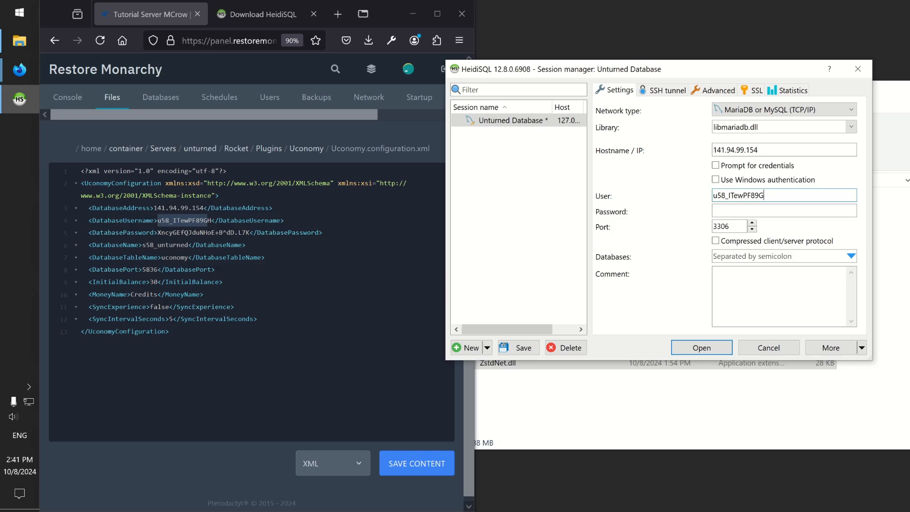
- Recopy the complete DatabaseUsername from the Uconomy configuration, including its last character, and replace the session's user with it
drag(211, 221, 158, 220)
key(ctrl+c)
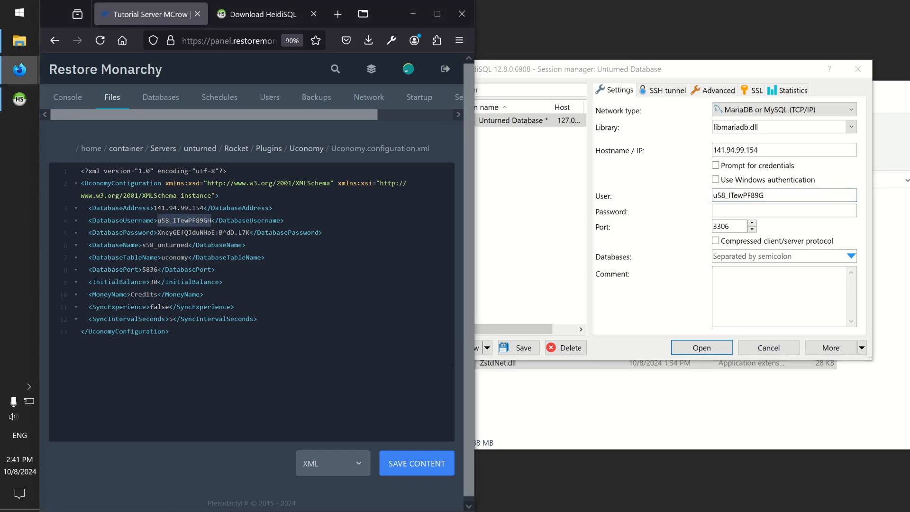
drag(765, 195, 713, 195)
key(ctrl+v)
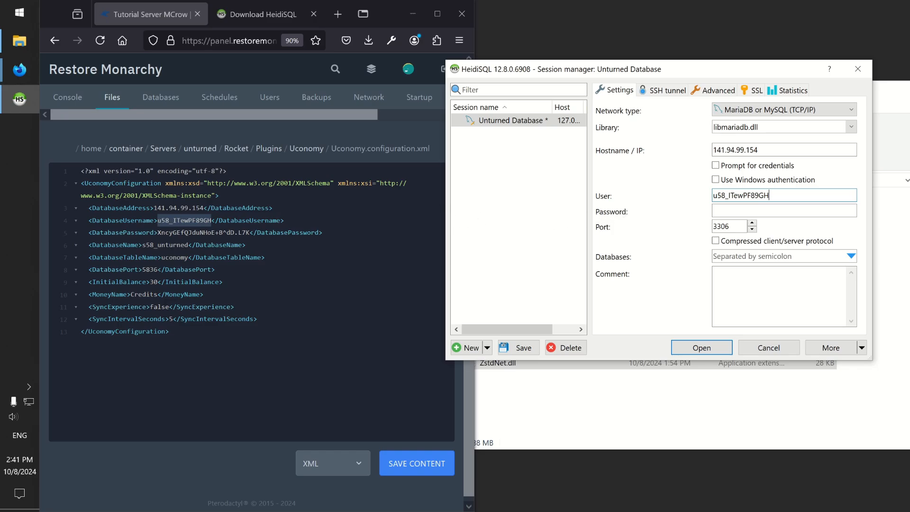
- Copy the database password from the Uconomy configuration into the HeidiSQL session's password field
click(165, 245)
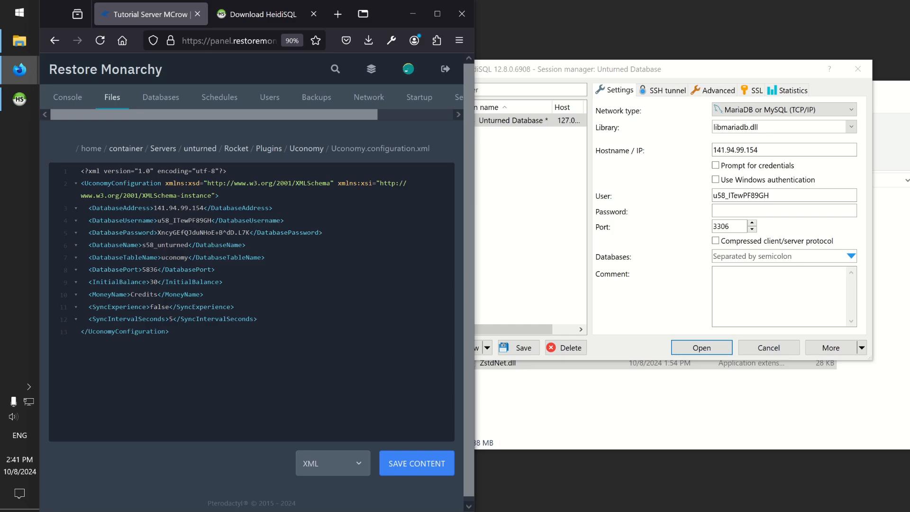
drag(157, 232, 250, 232)
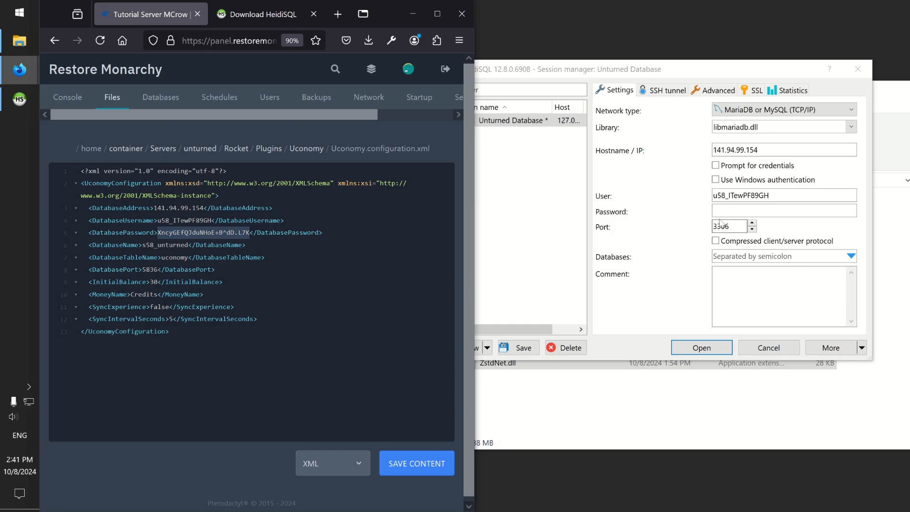
click(735, 210)
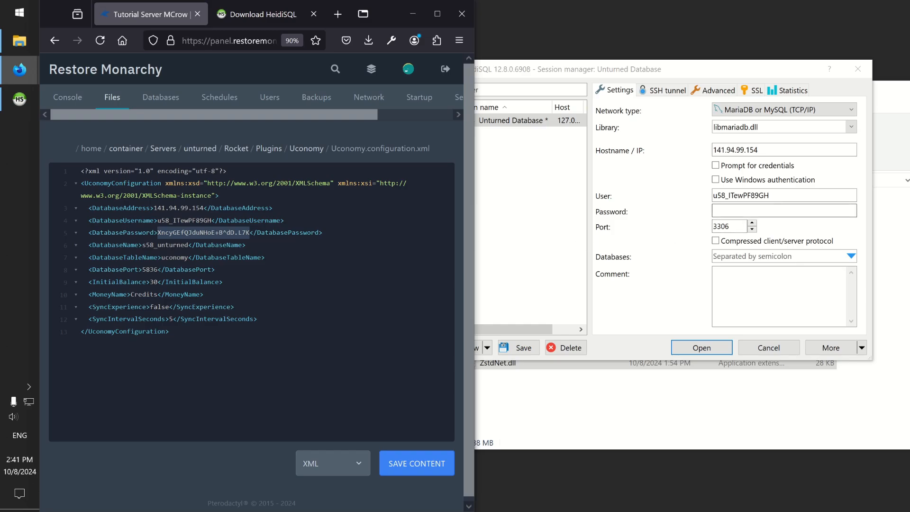
key(alt+Tab)
key(ctrl+v)
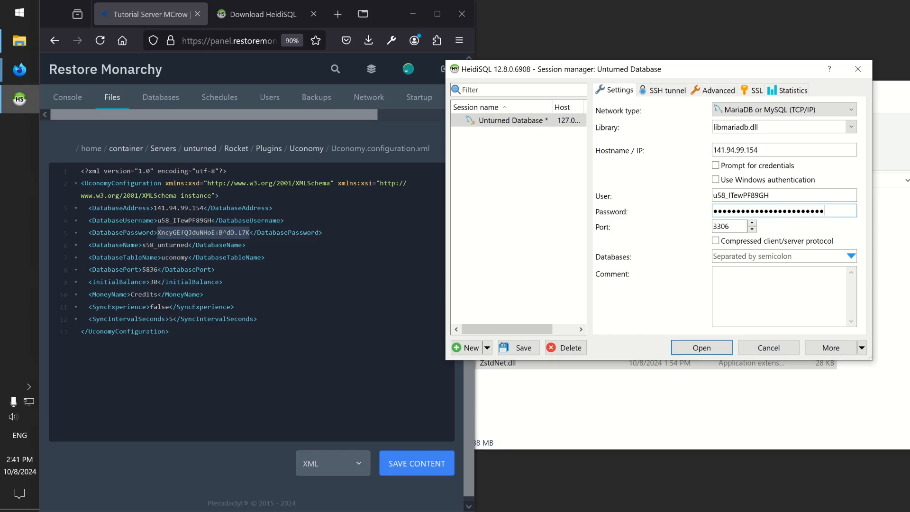
- Set the session's port to 5836, copied from DatabasePort in the Uconomy configuration
double_click(150, 269)
key(ctrl+c)
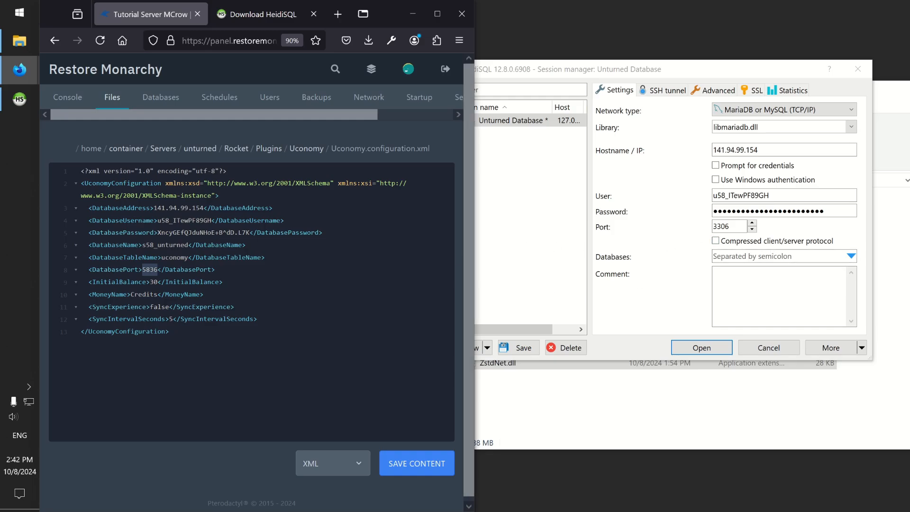
double_click(721, 226)
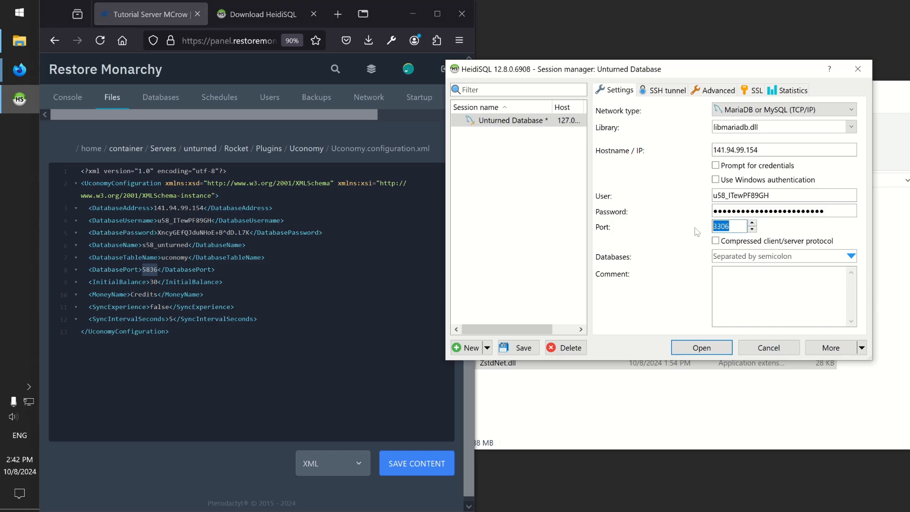
key(ctrl+v)
- Save the Unturned Database session and connect to it
key(alt+Tab)
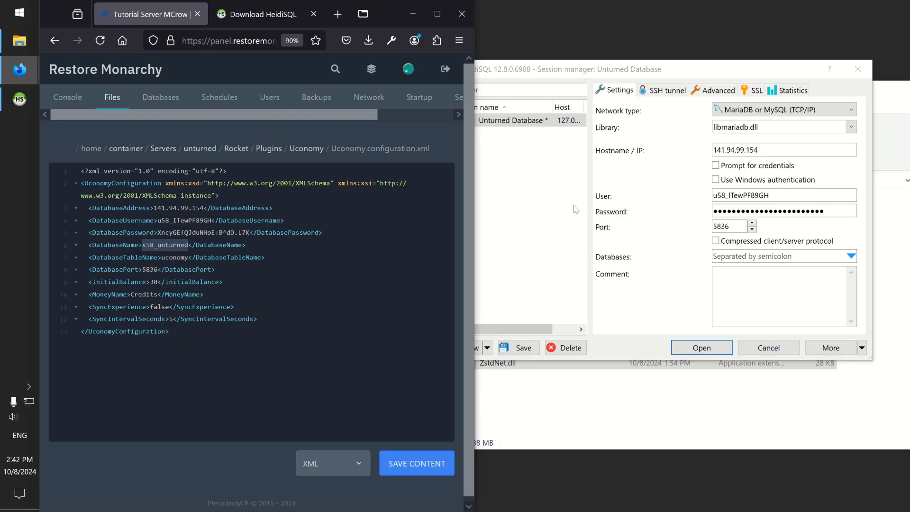
click(579, 76)
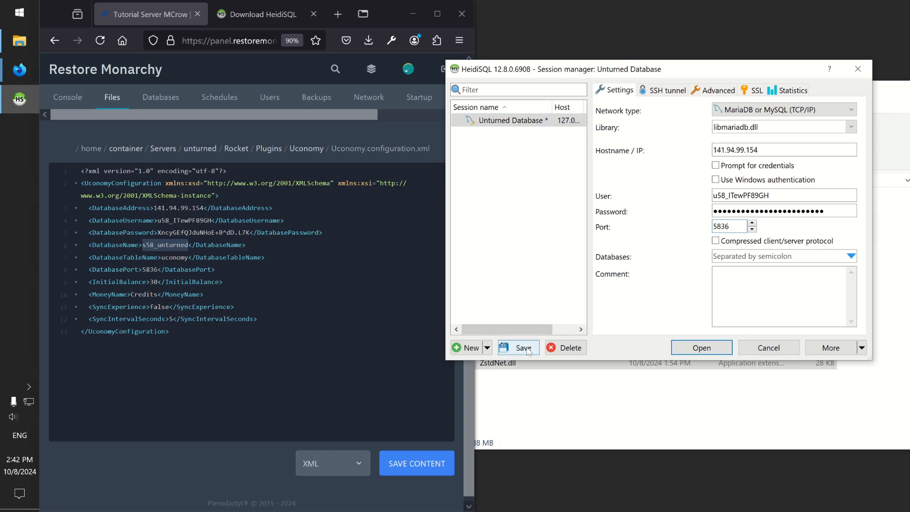
click(528, 350)
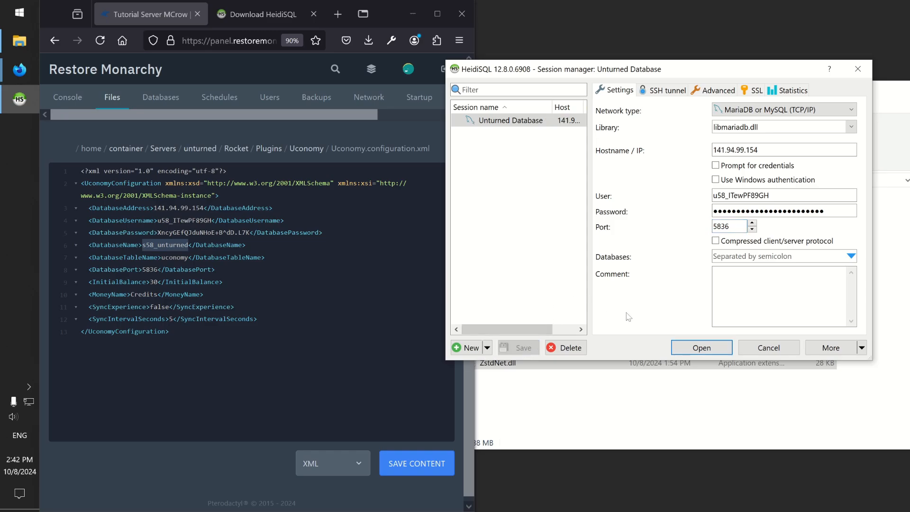
click(724, 352)
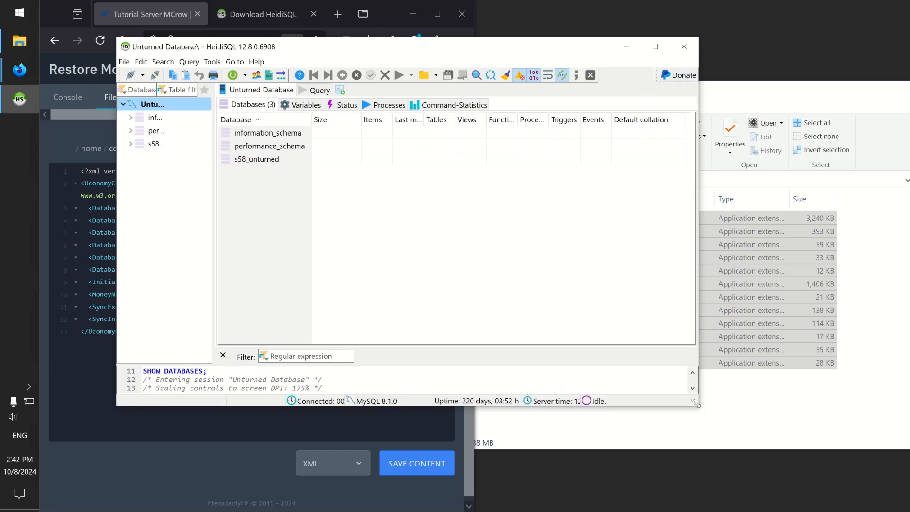
- Widen the HeidiSQL window and database tree, then list the s58_unturned tables with their full names readable
drag(695, 403, 877, 399)
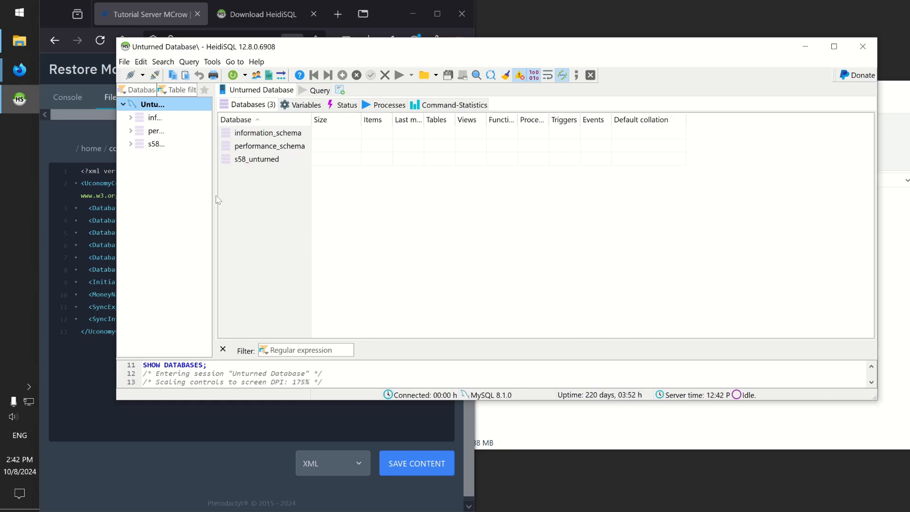
drag(213, 194, 271, 194)
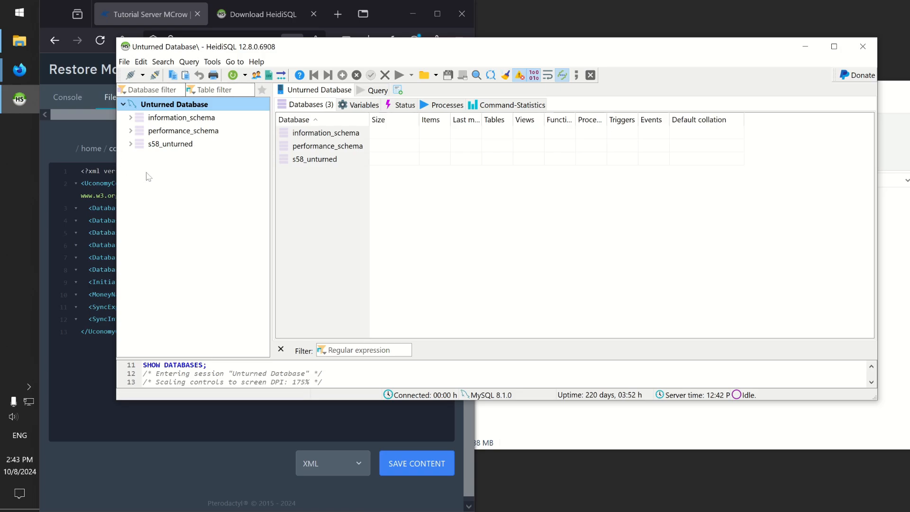
click(154, 149)
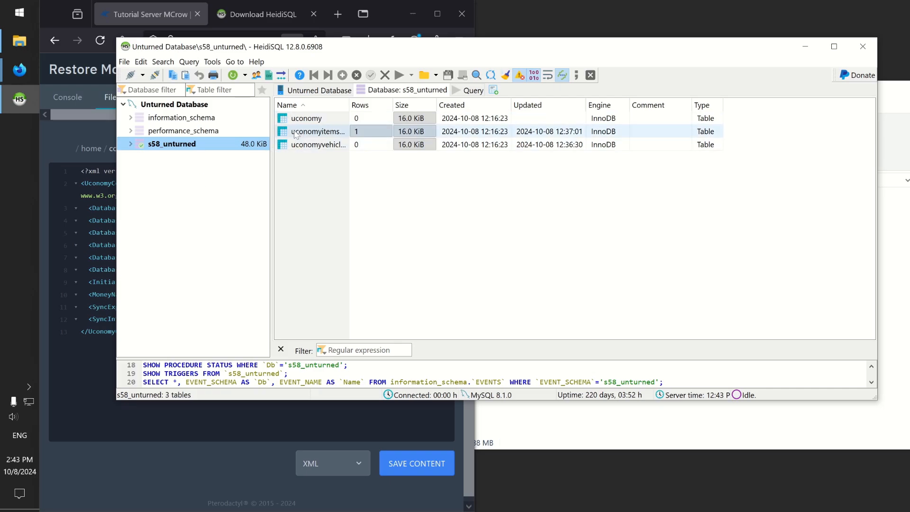
drag(349, 105, 371, 105)
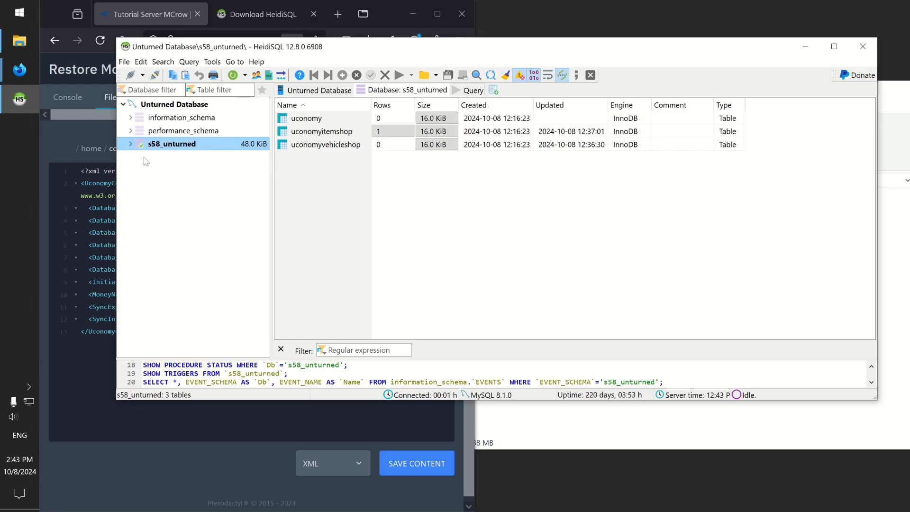
- Expand the s58_unturned database in the tree and show the data rows of its uconomyitemshop table
click(130, 145)
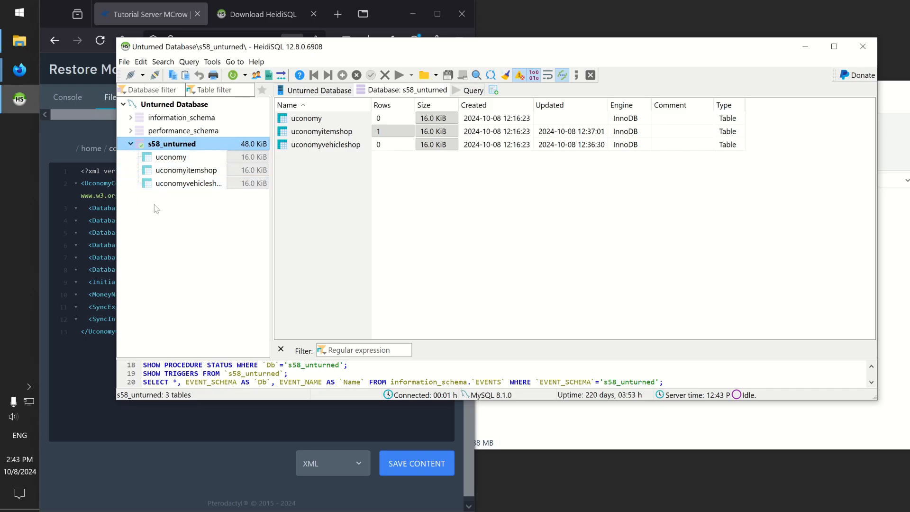
click(190, 171)
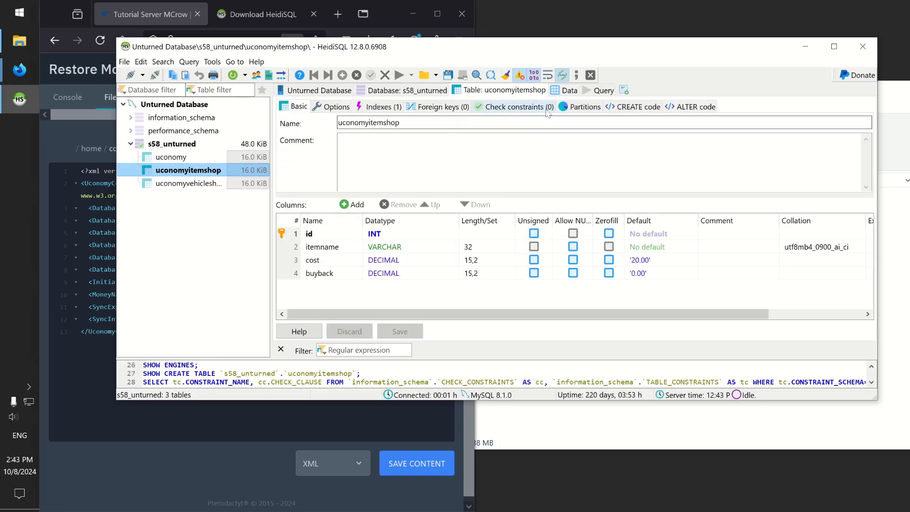
click(566, 90)
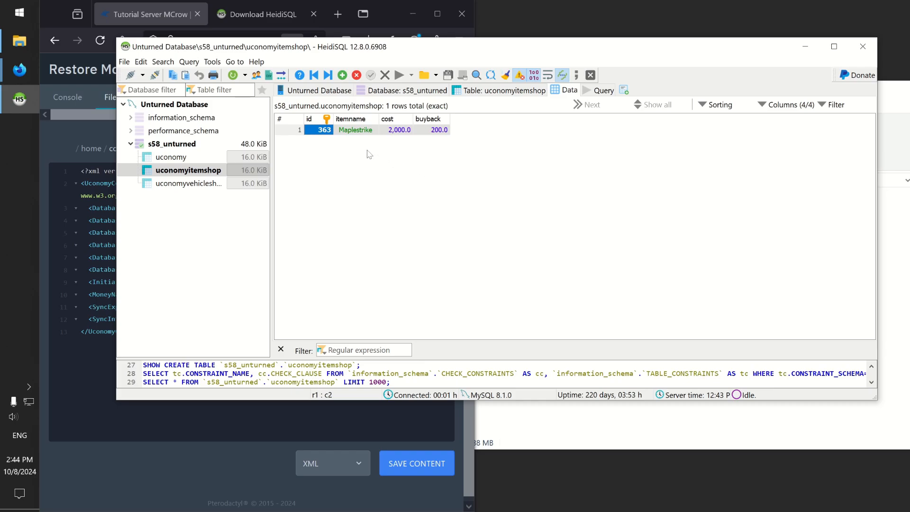
right_click(338, 159)
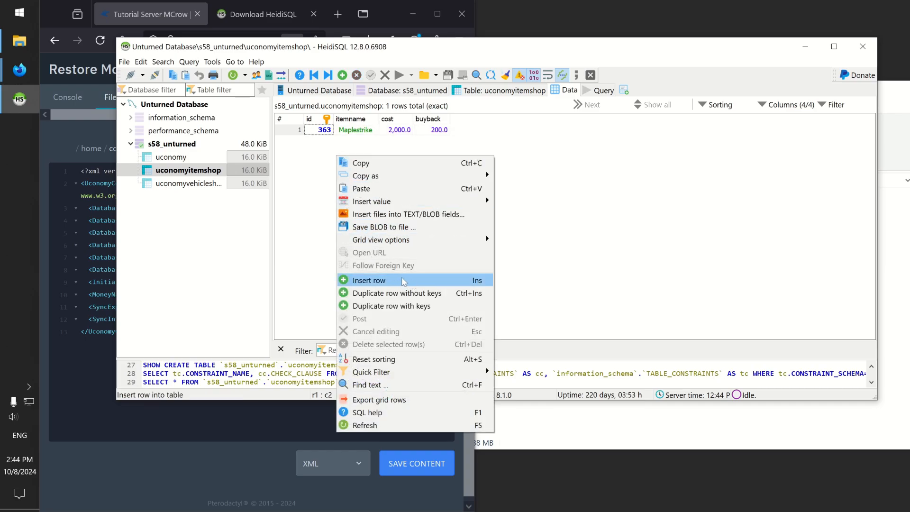
click(535, 229)
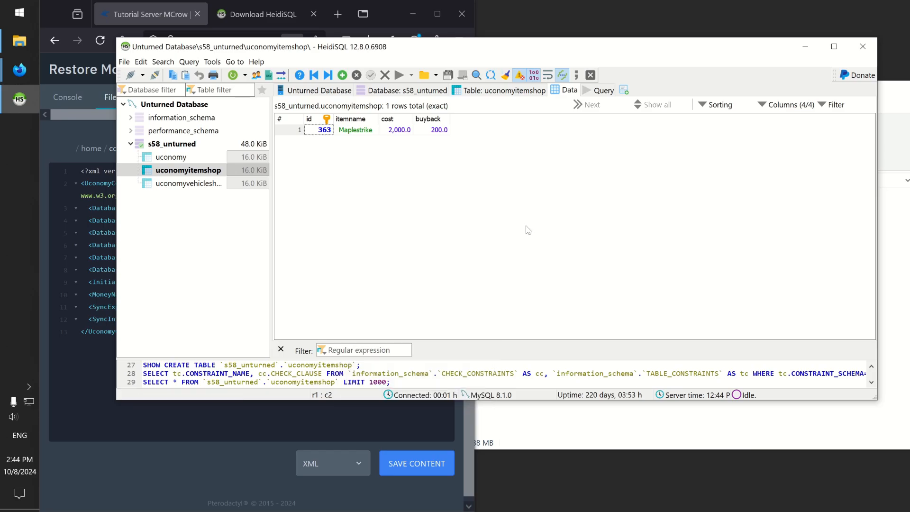
- Run uploaditemshop in the game server's web console and highlight the resulting ZaupShop detection and upload messages
click(75, 102)
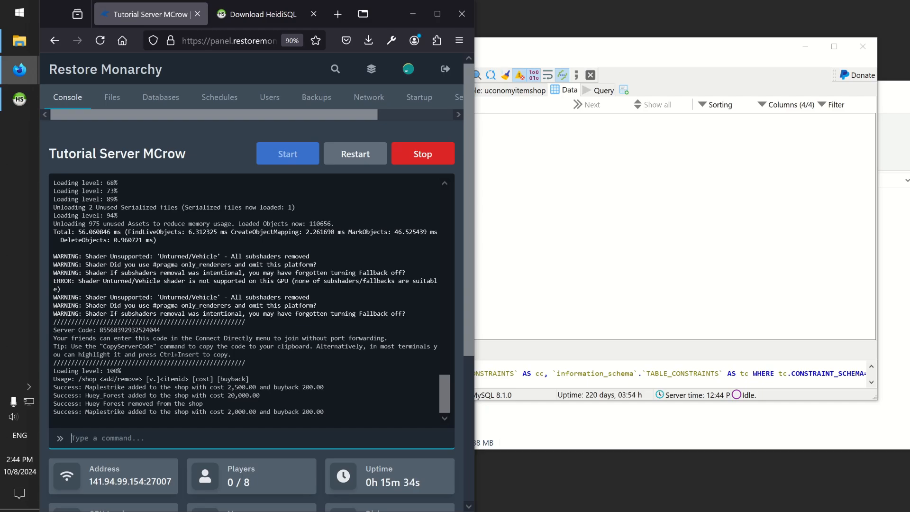
text(uploaditemshop)
key(Return)
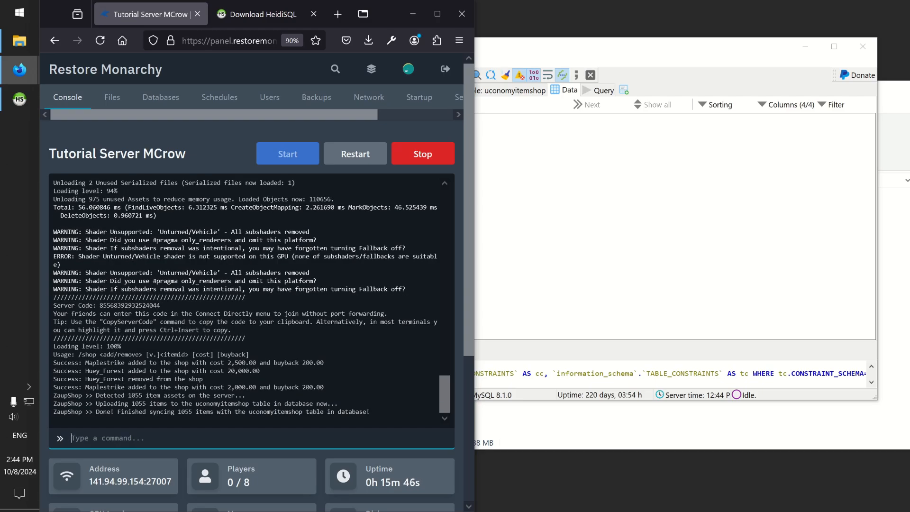
drag(57, 395, 246, 395)
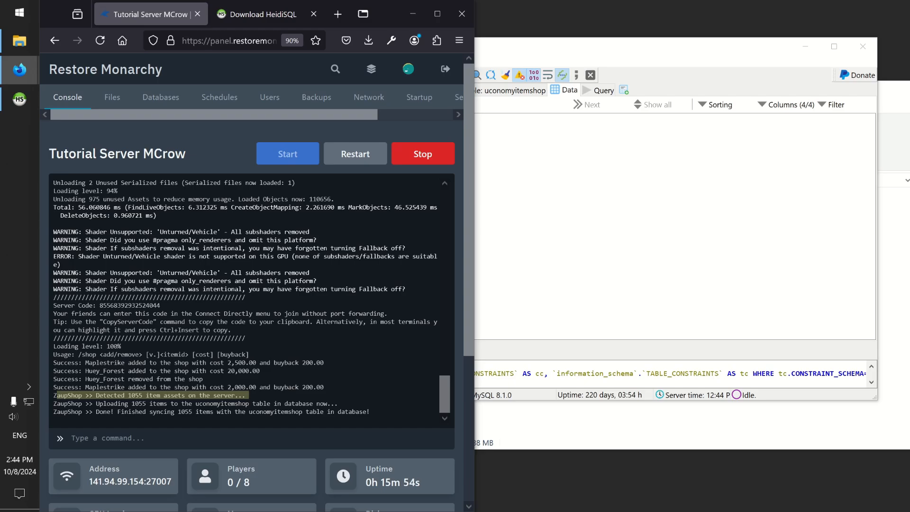
drag(54, 404, 331, 404)
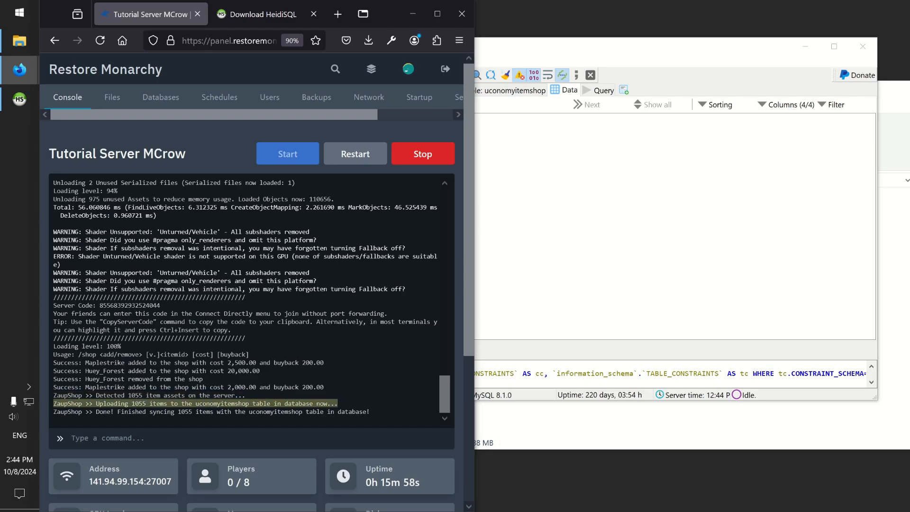
- Refresh the uconomyitemshop data in HeidiSQL and look through the uploaded items, returning to the first row
click(559, 251)
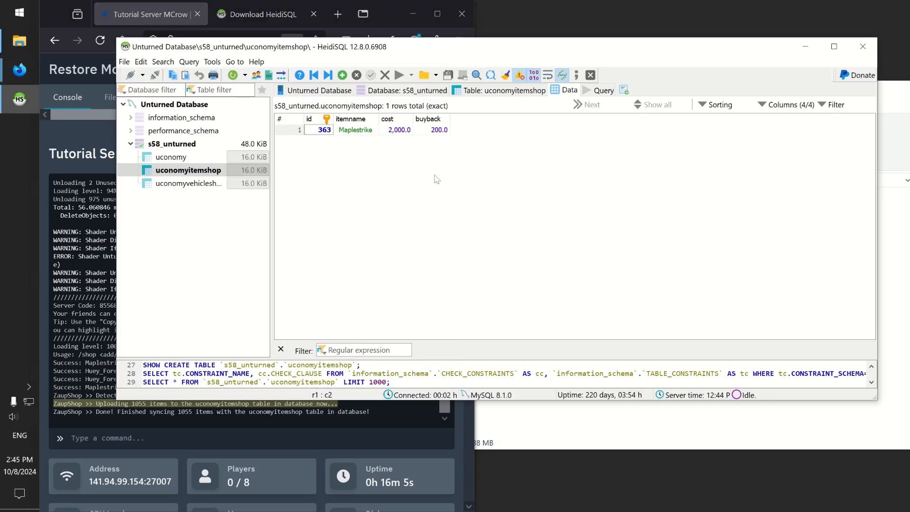
right_click(518, 171)
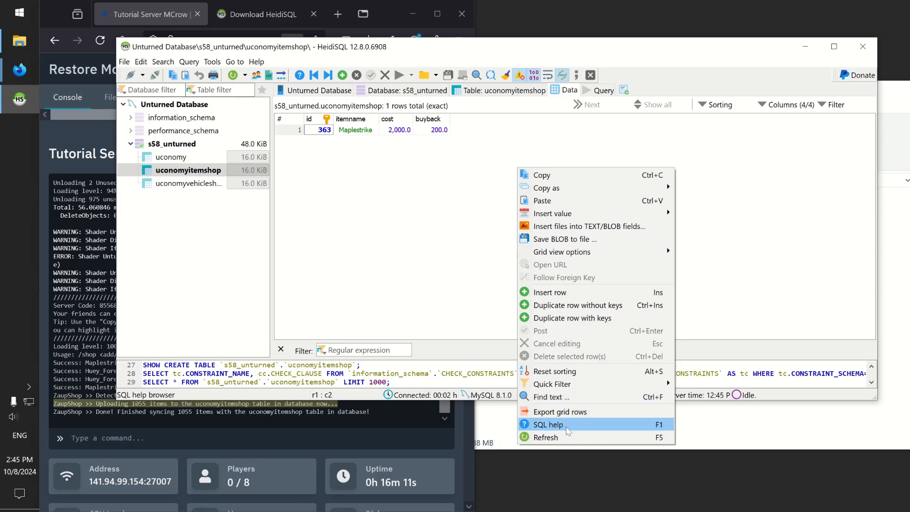
click(576, 436)
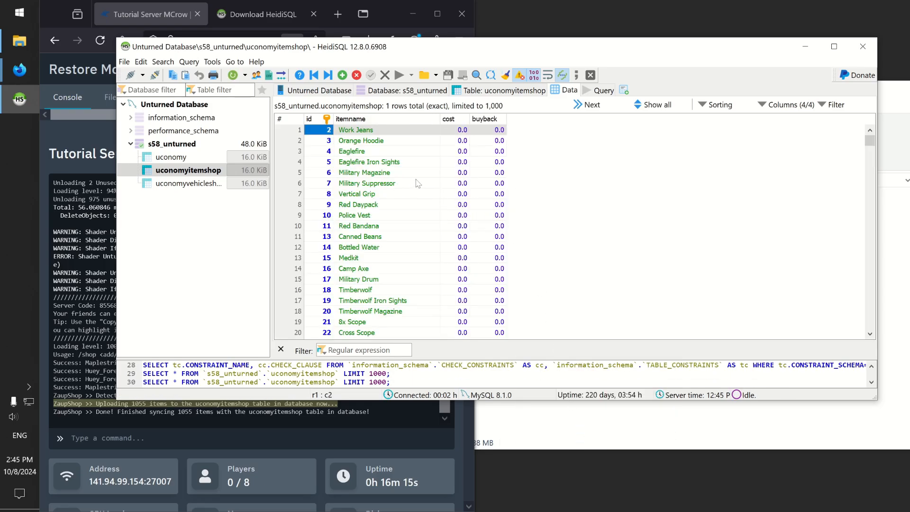
scroll(419, 184, down, 9)
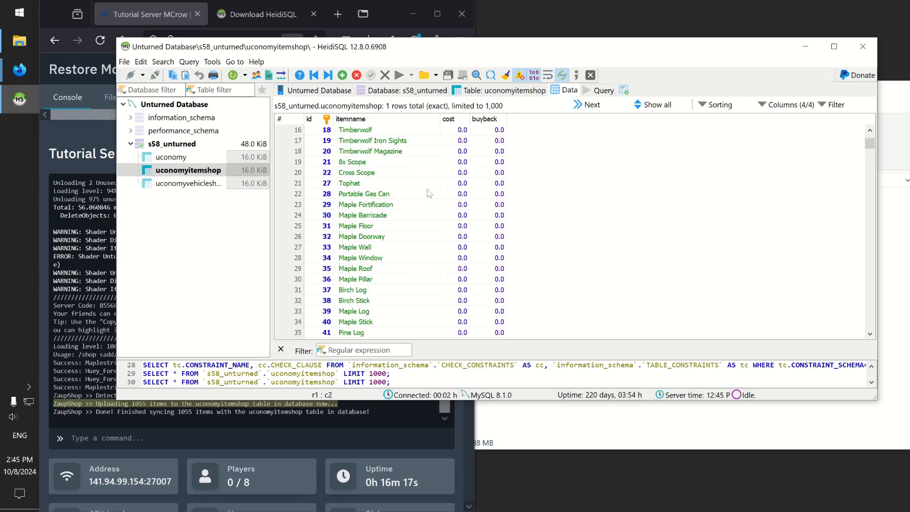
scroll(429, 193, down, 8)
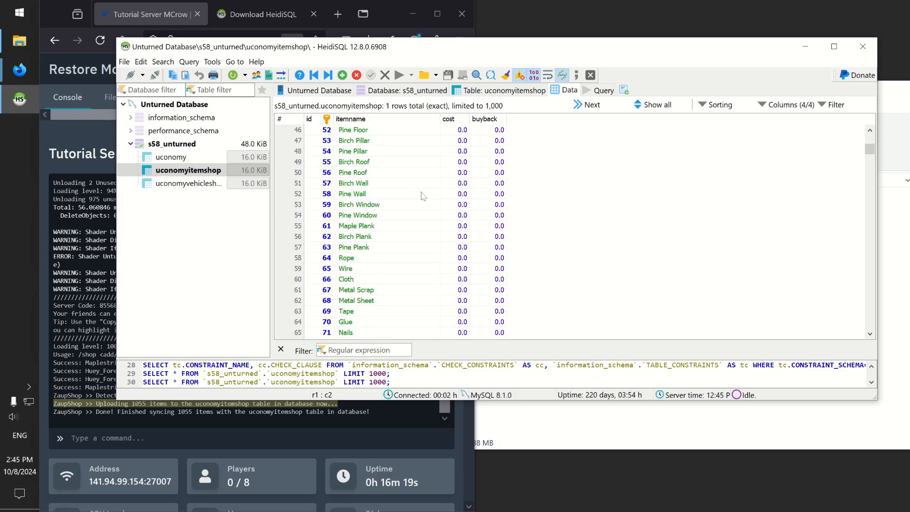
key(ctrl+Home)
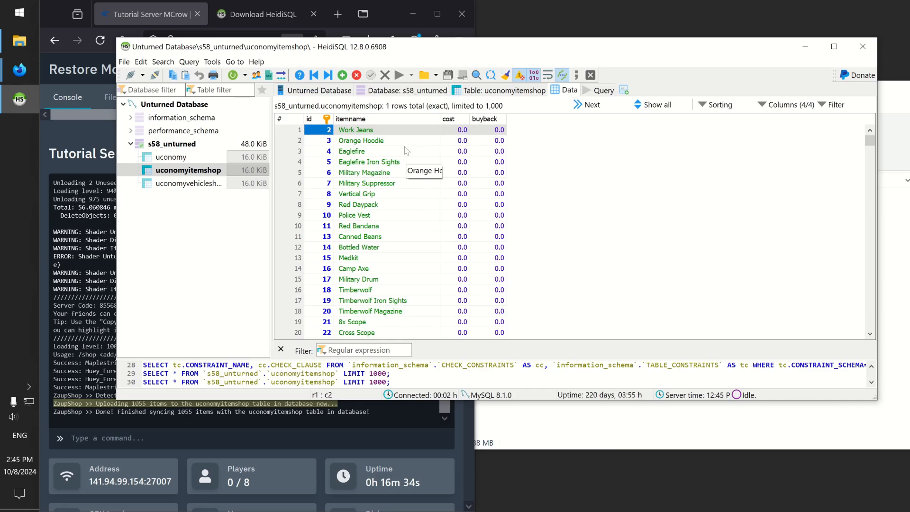
- Set the cost of Work Jeans to 60 in the uconomyitemshop table
click(458, 131)
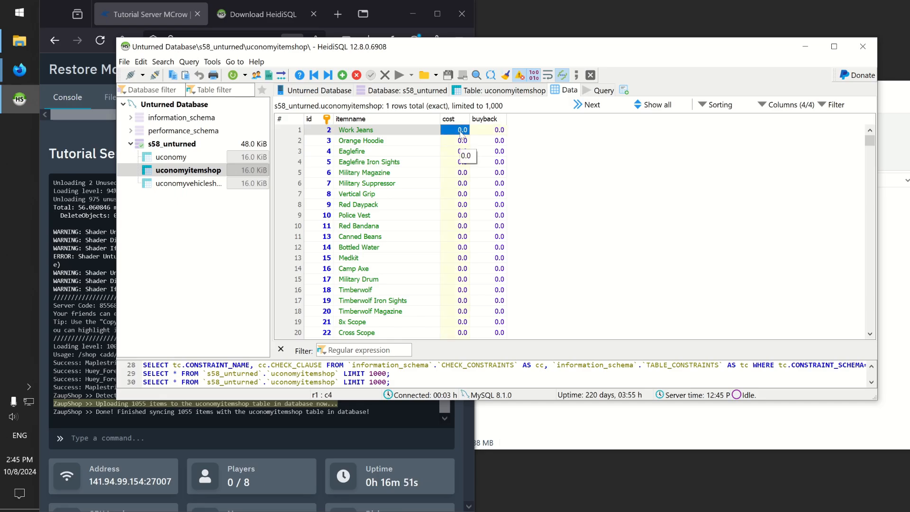
click(448, 131)
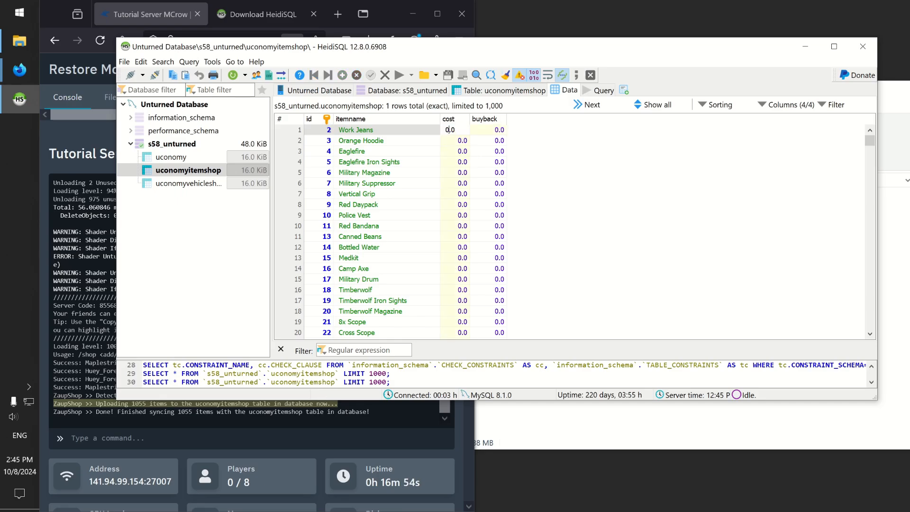
double_click(448, 130)
text(60)
key(Return)
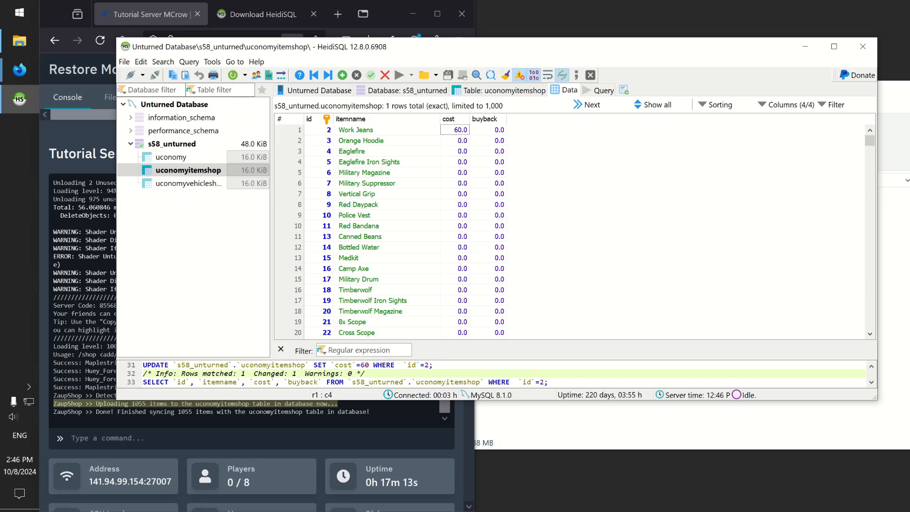
- Set the buyback of Work Jeans to 10 in the uconomyitemshop table
click(490, 129)
click(491, 130)
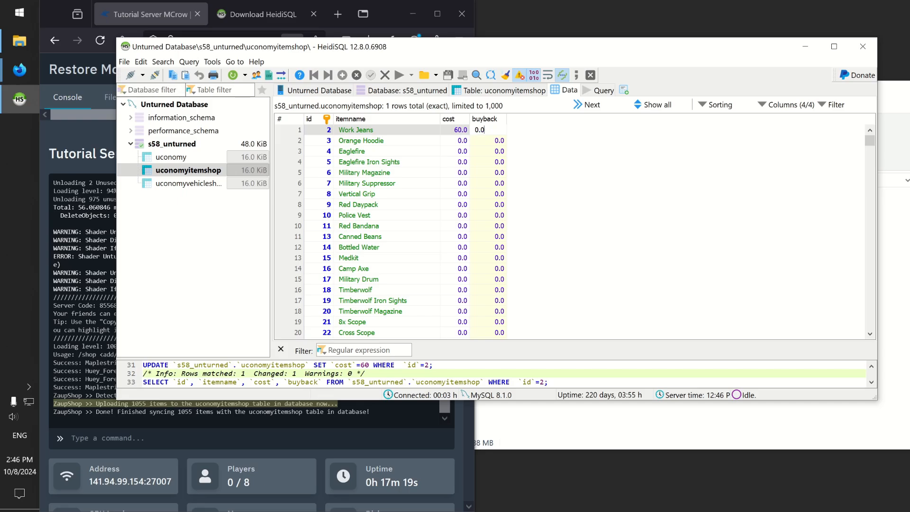
key(ctrl+a)
text(10)
key(Return)
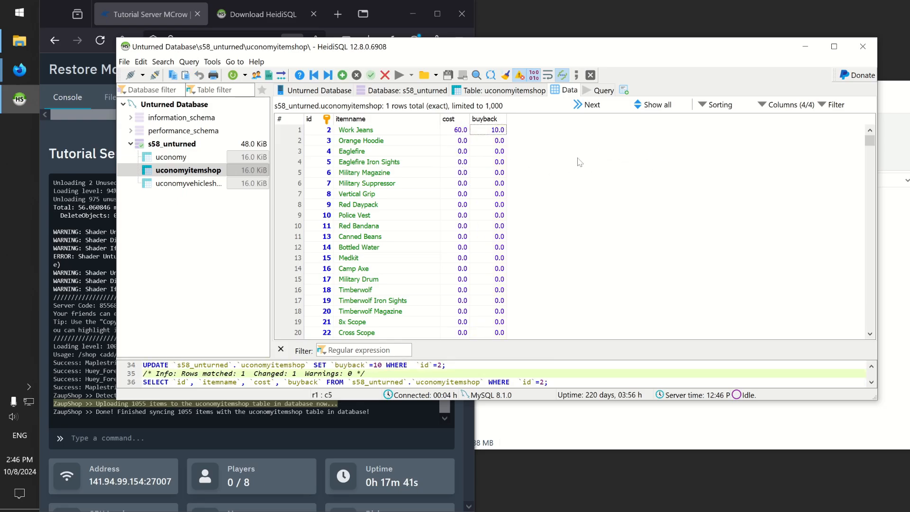
- Set the Orange Hoodie's cost to 60 and its buyback to 10 in the uconomyitemshop table
click(457, 142)
click(458, 145)
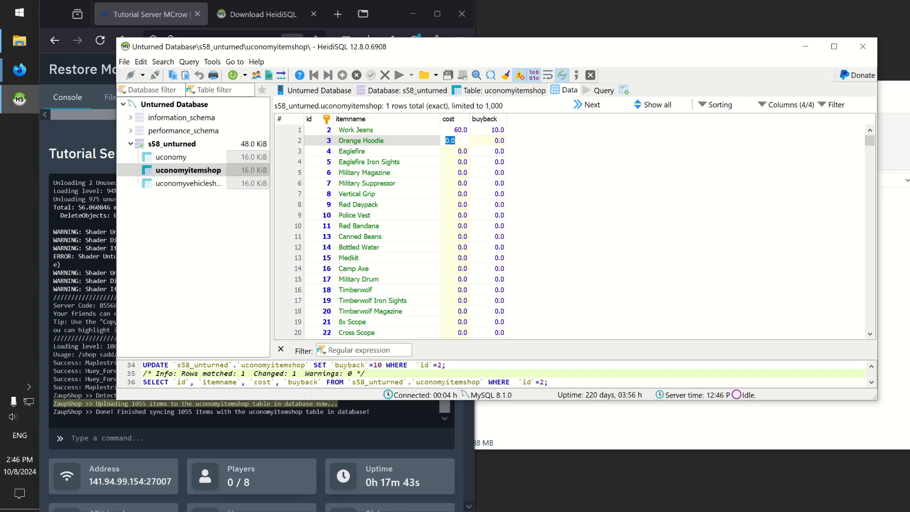
text(60)
key(Return)
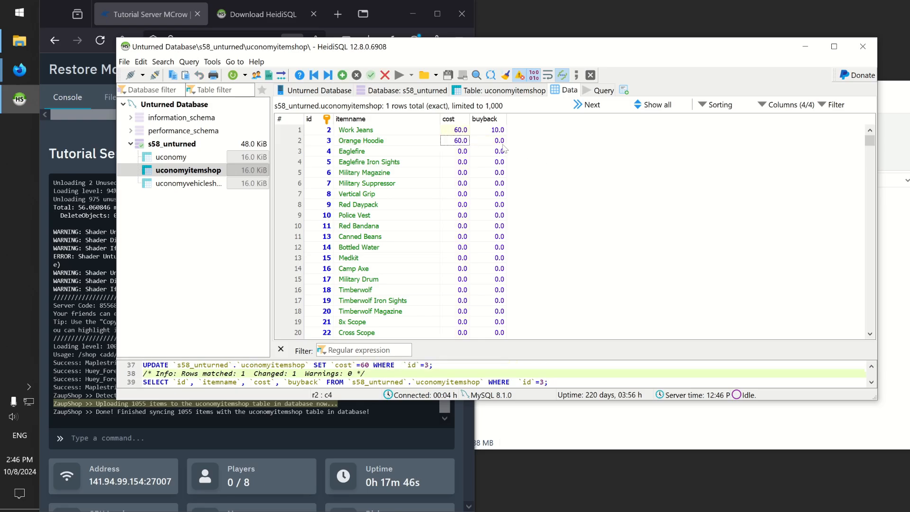
click(501, 142)
click(501, 142)
text(10)
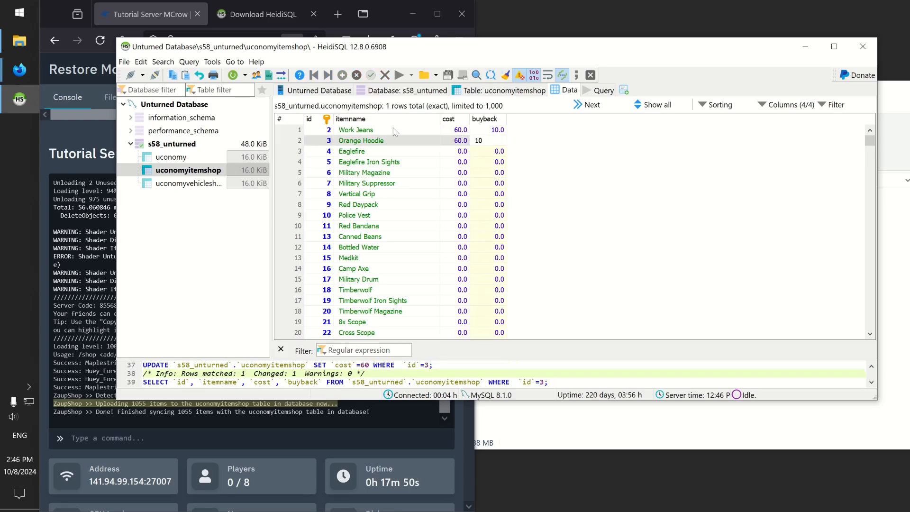
key(Return)
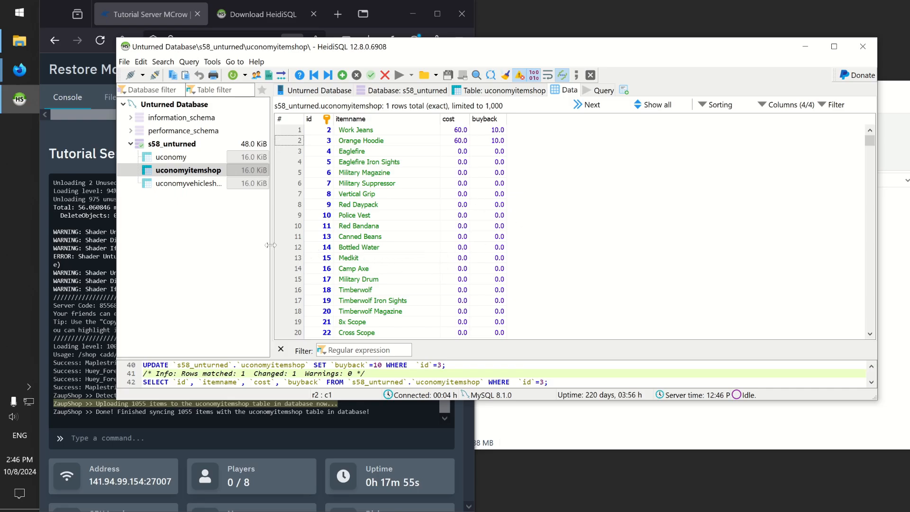
- Show the data of the uconomyvehicleshop table, and run uploadvehicleshop in the game server's web console
click(194, 185)
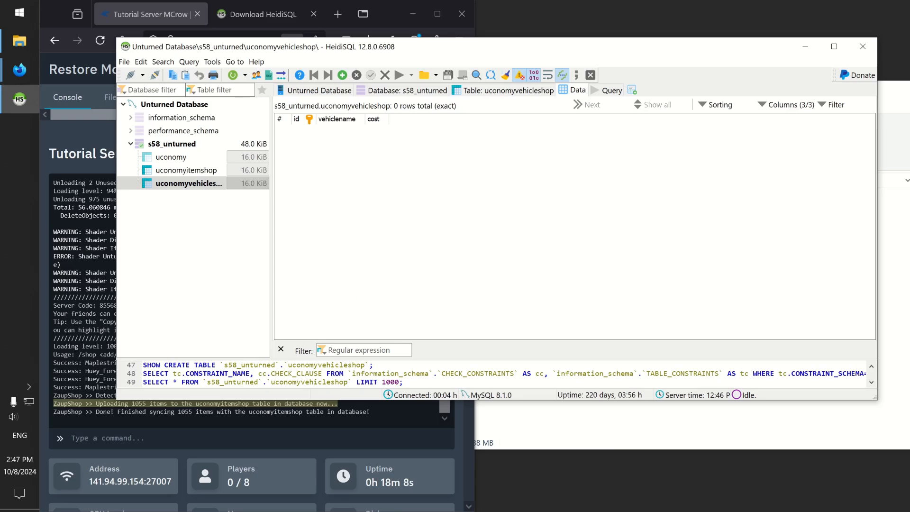
key(alt+Tab)
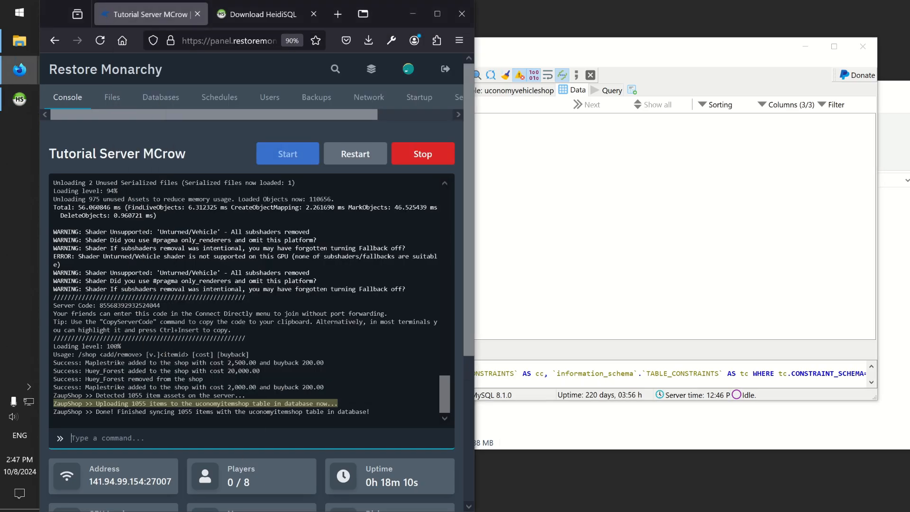
text(uploadvehicleshop)
key(Return)
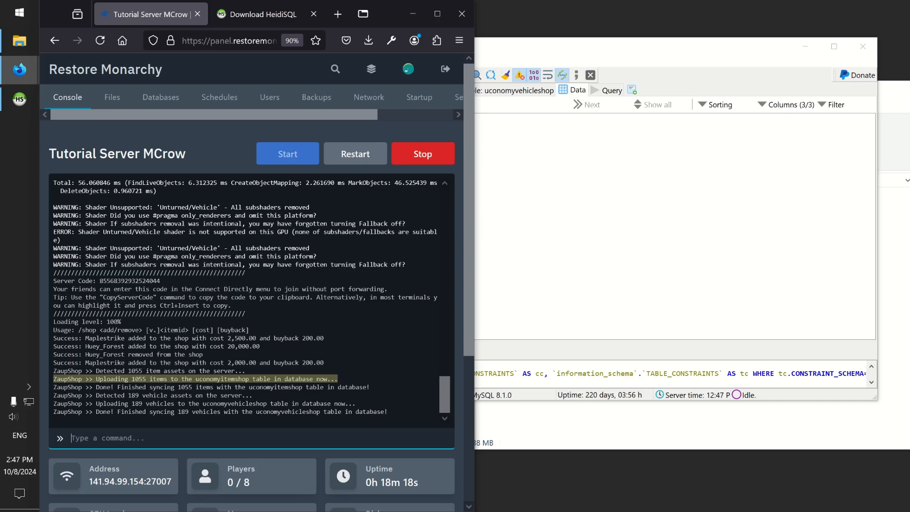
- Return to HeidiSQL and refresh the uconomyvehicleshop data to load the uploaded vehicles
click(555, 248)
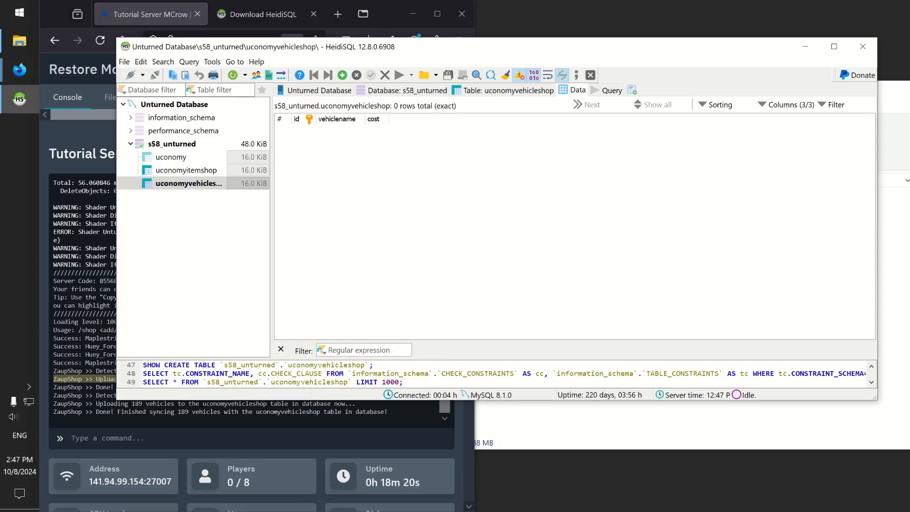
right_click(513, 161)
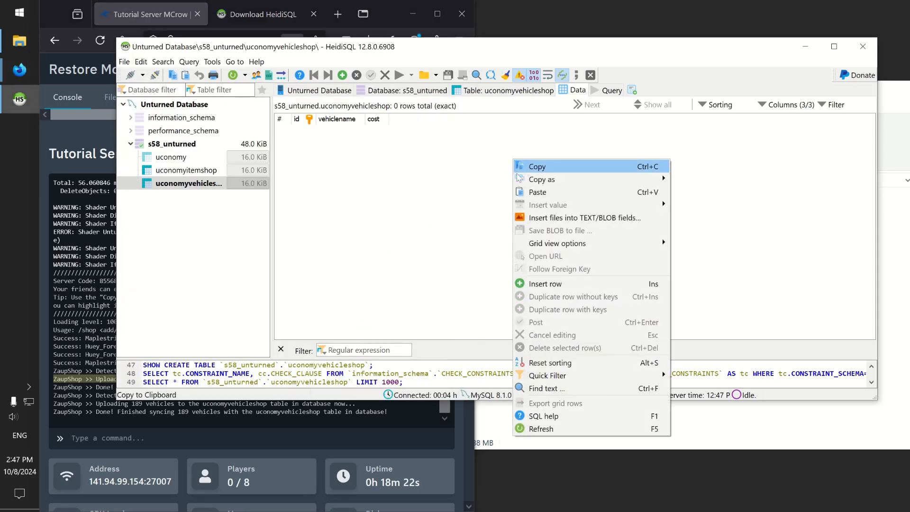
click(574, 430)
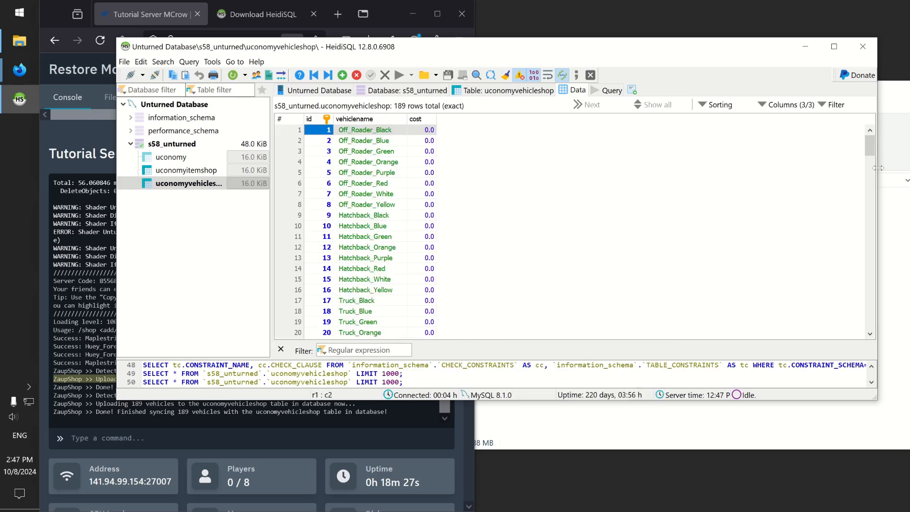
mouse_move(870, 145)
mouse_down()
mouse_move(887, 332)
mouse_move(862, 145)
mouse_up()
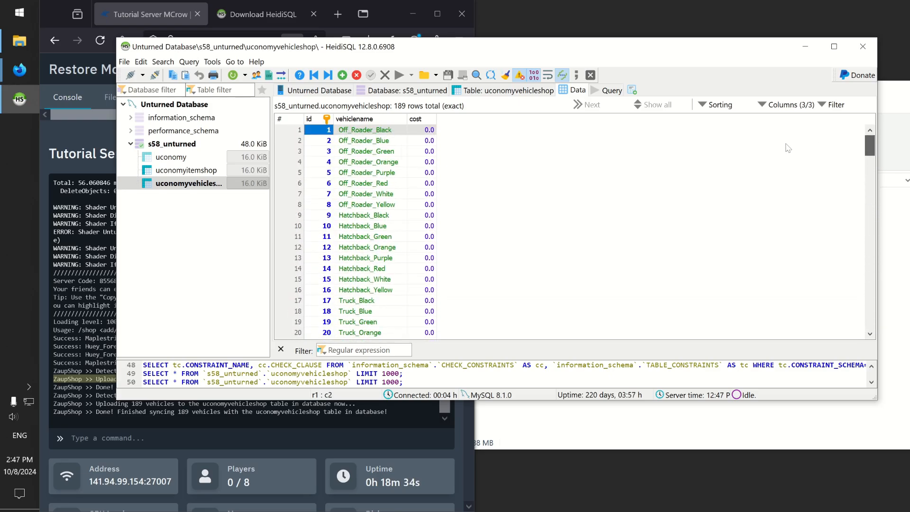
- Set the cost of Off_Roader_Black and Off_Roader_Blue to 2000 each, and widen the cost column
double_click(421, 130)
text(2000)
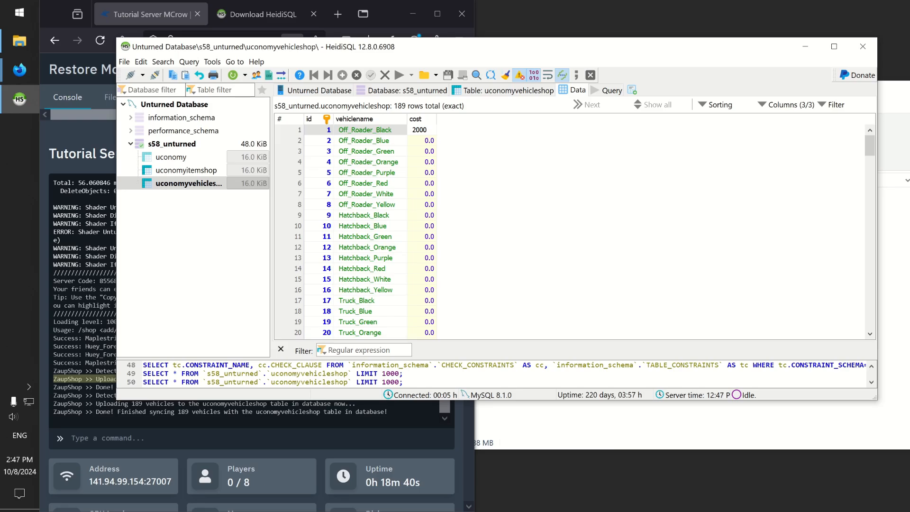
key(Return)
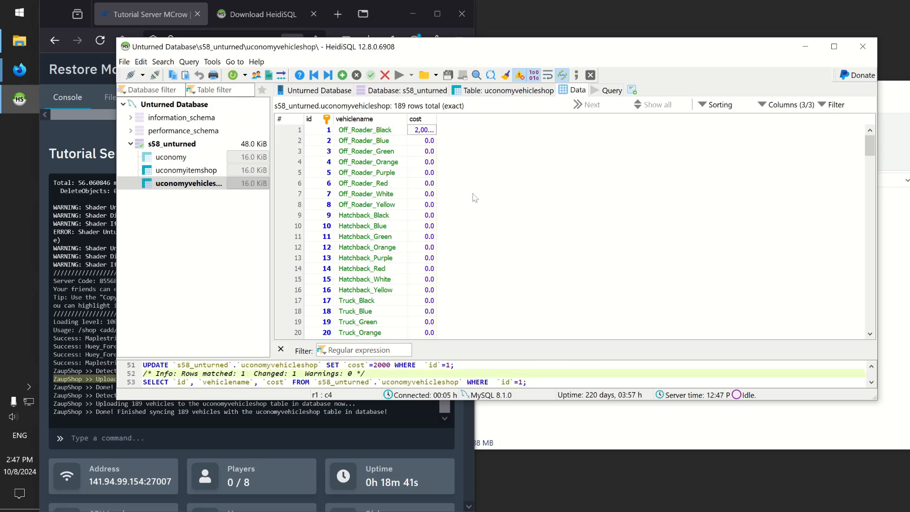
key(Down)
key(Return)
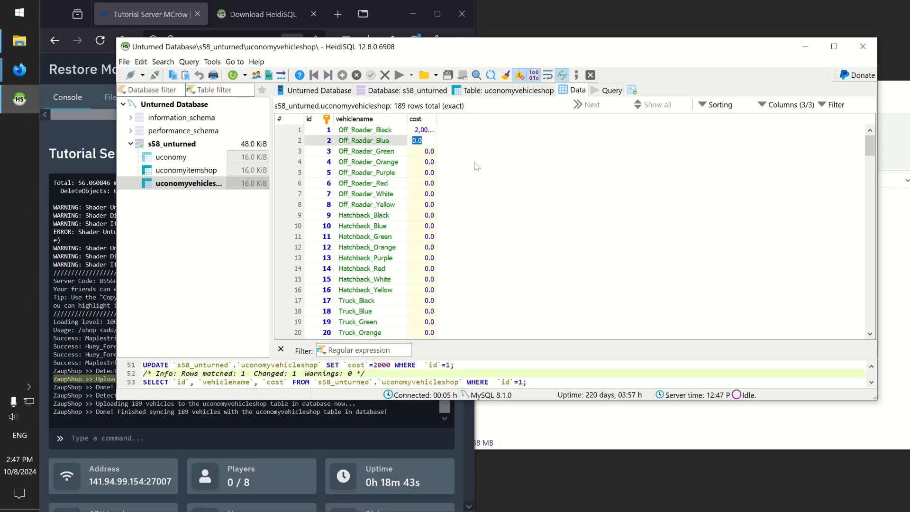
text(2000)
key(Return)
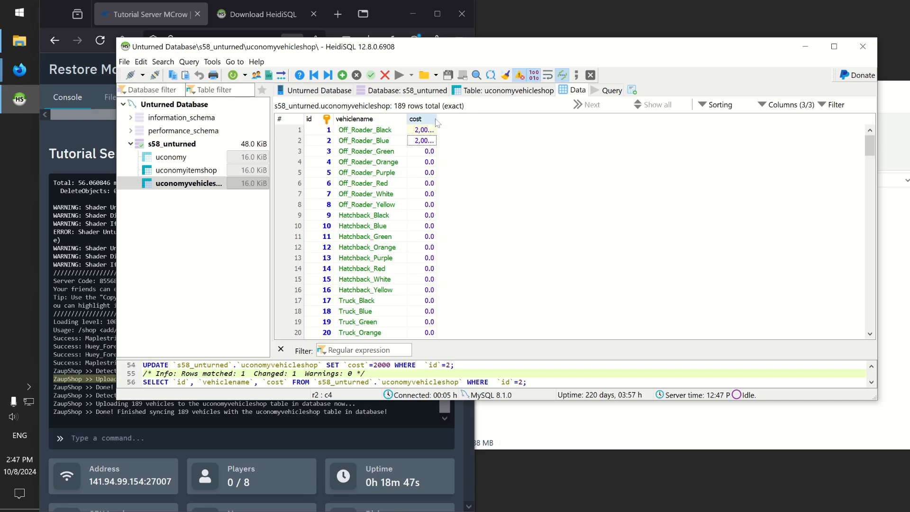
drag(437, 119, 447, 120)
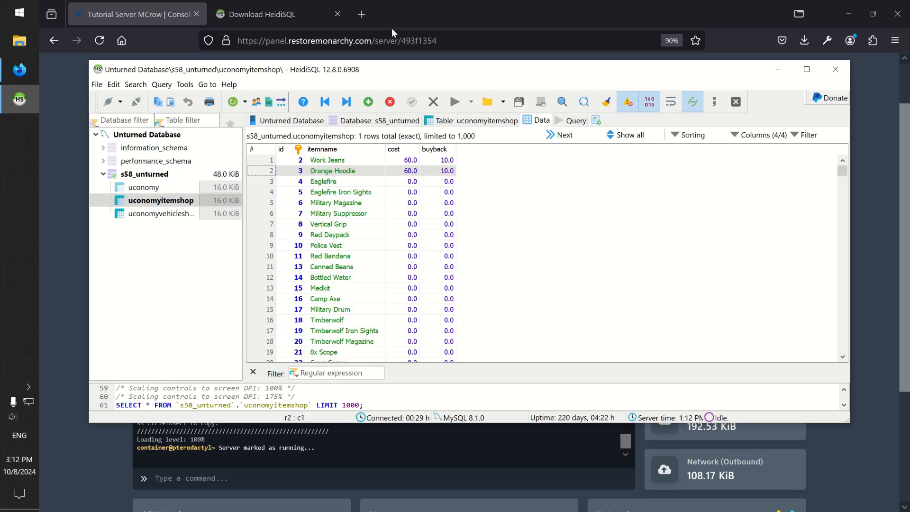
- Open restoremonarchy.com in a new browser tab and go to the ZaupShop plugin page
click(360, 14)
text(restoremonarchy)
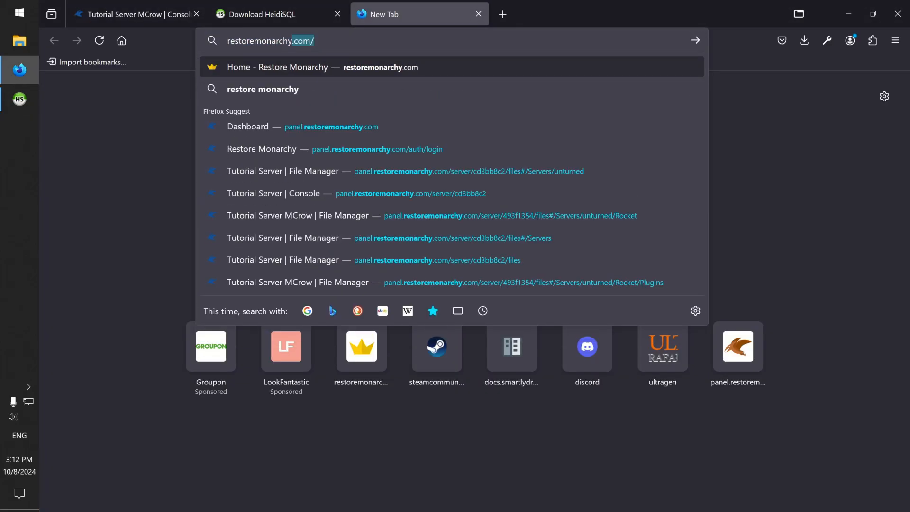
key(Return)
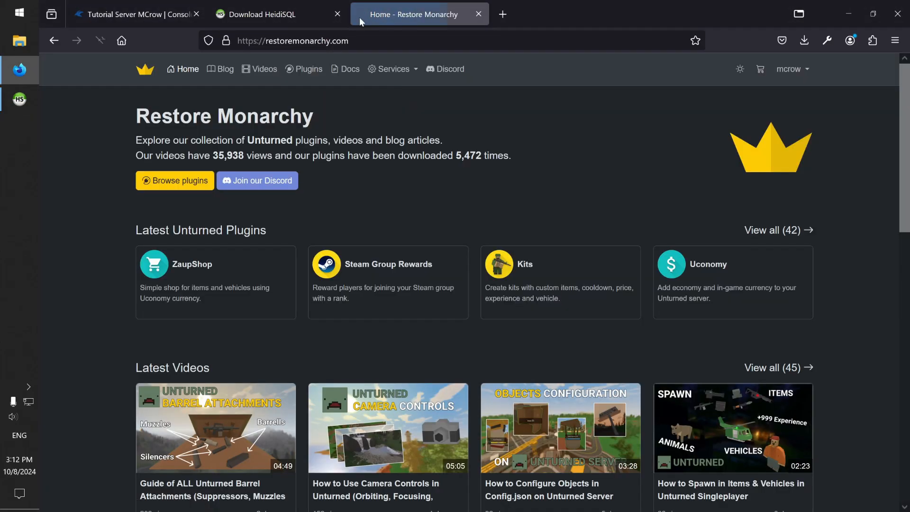
click(308, 70)
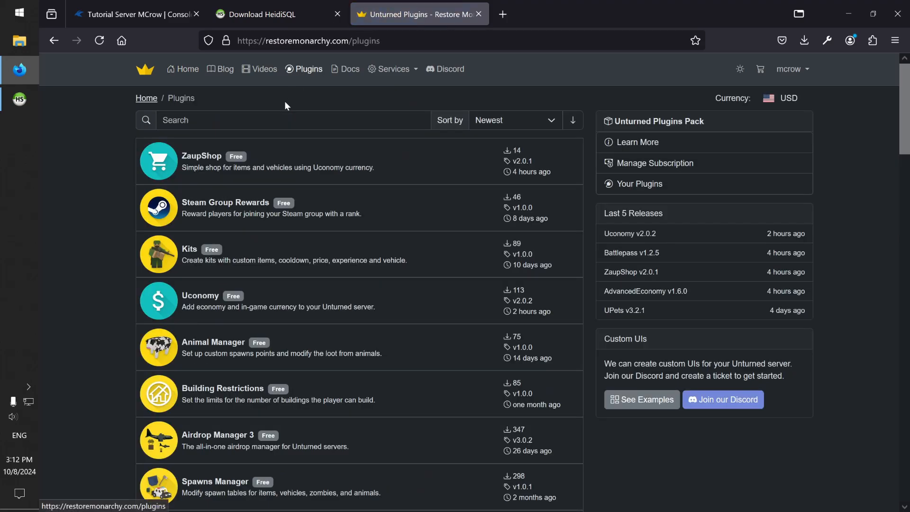
click(206, 161)
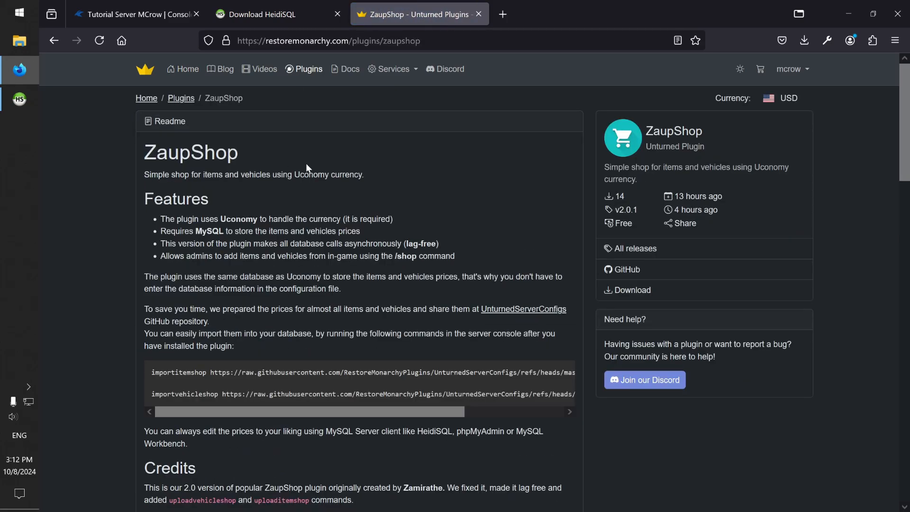
- Find the import commands in the ZaupShop readme and copy the complete importitemshop command including its URL
scroll(276, 265, down, 2)
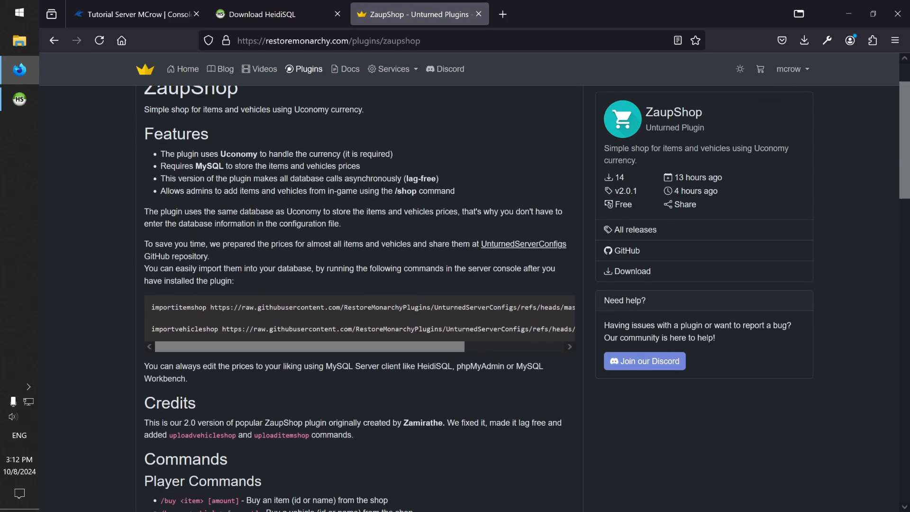
scroll(273, 282, down, 2)
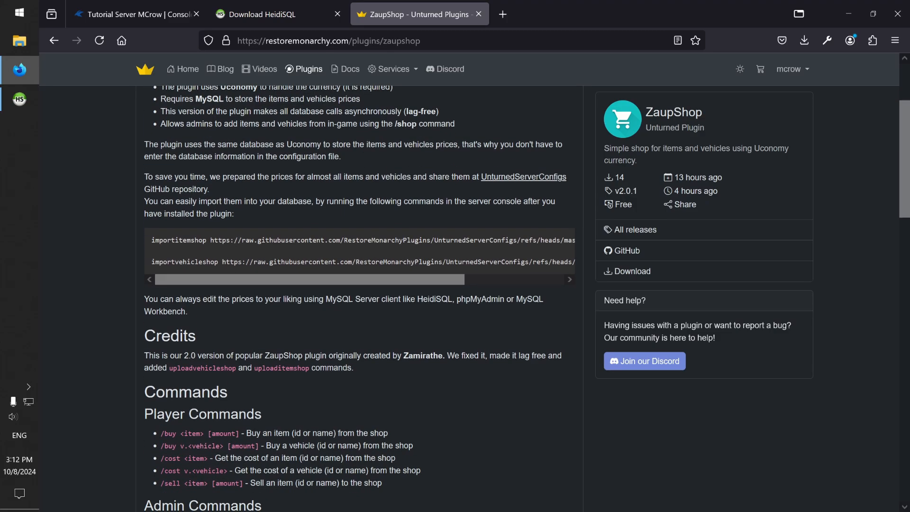
drag(151, 240, 164, 240)
double_click(165, 239)
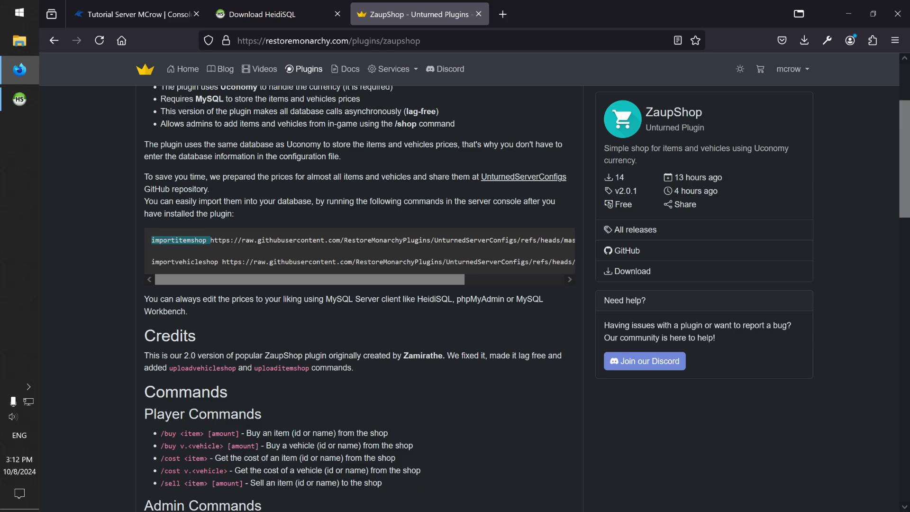
drag(210, 240, 419, 240)
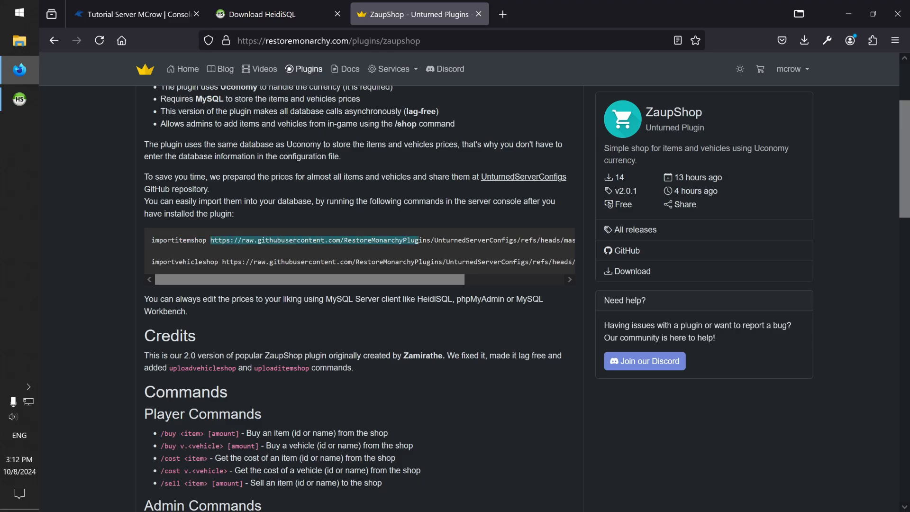
click(166, 250)
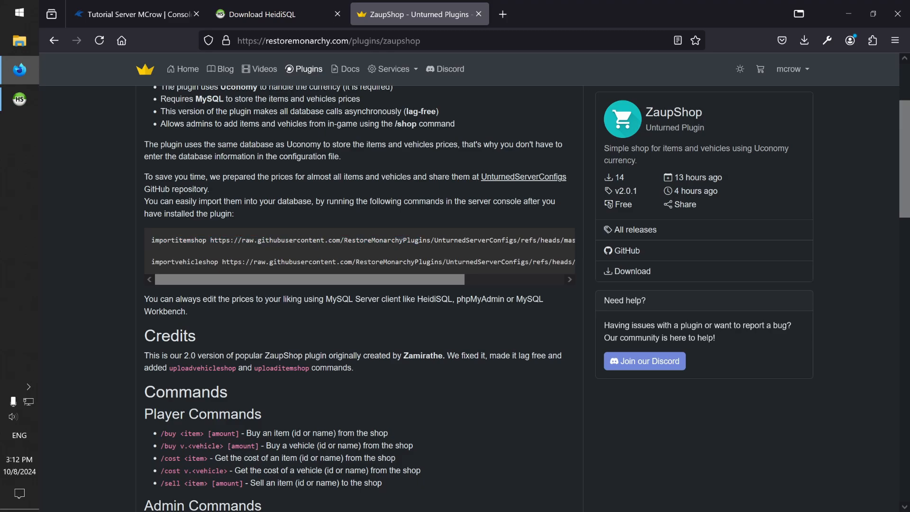
triple_click(166, 240)
right_click(175, 240)
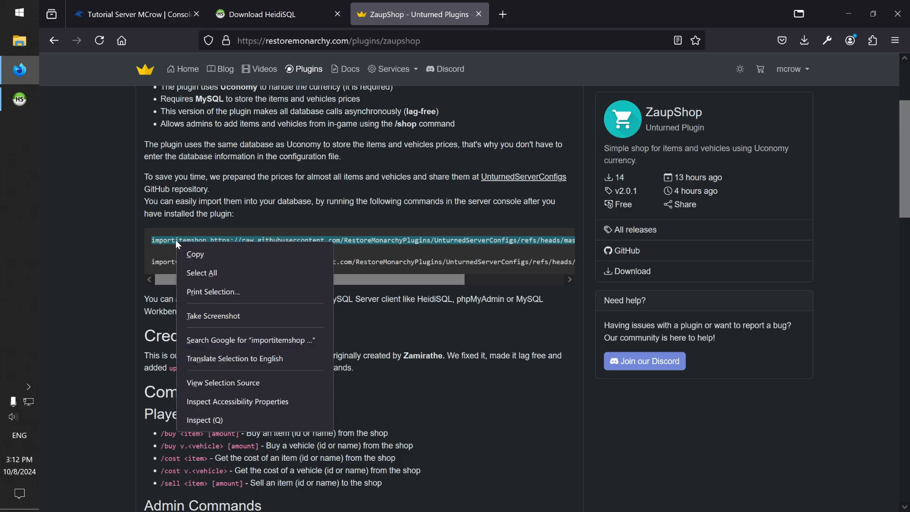
click(187, 252)
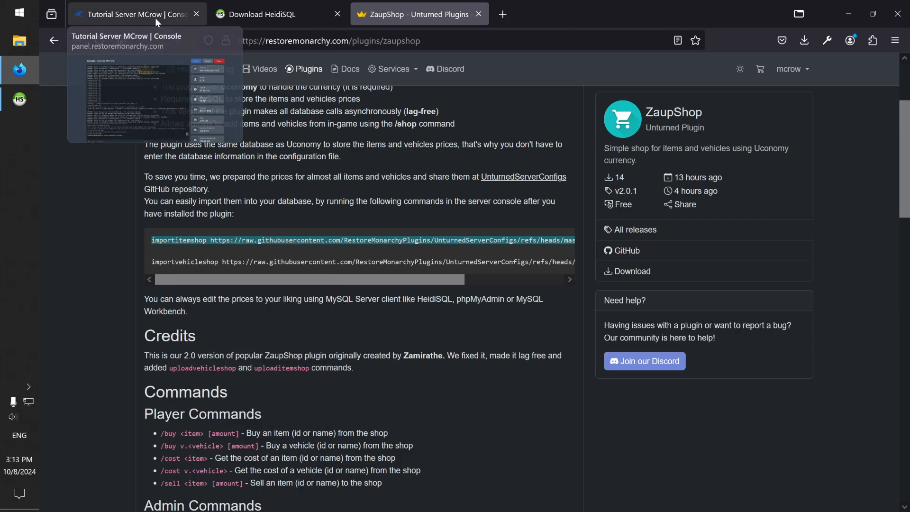
- Run the copied importitemshop command with the itemshop.json URL in the Tutorial Server MCrow web console
click(155, 18)
click(223, 478)
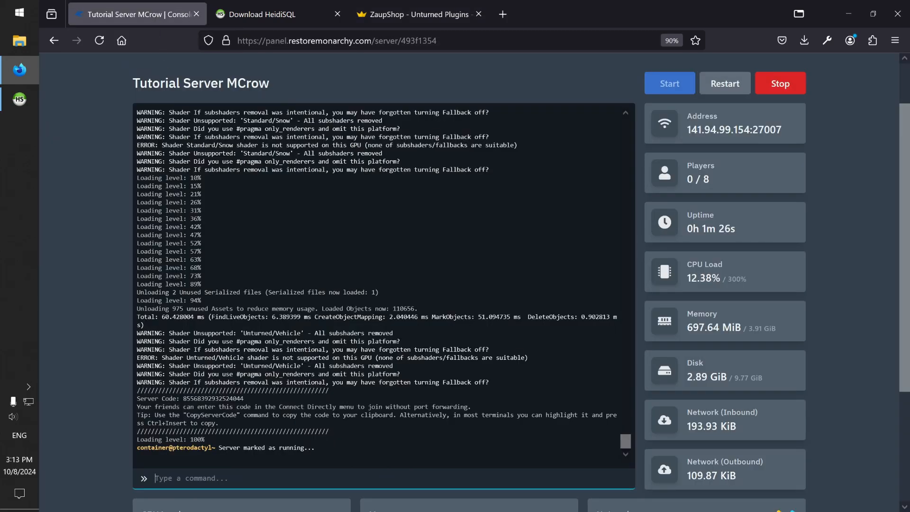
right_click(223, 479)
click(256, 362)
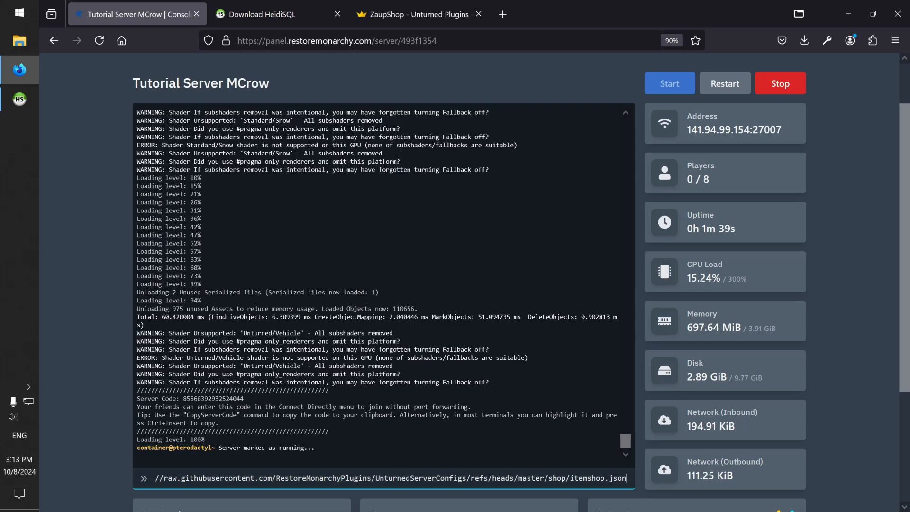
key(Return)
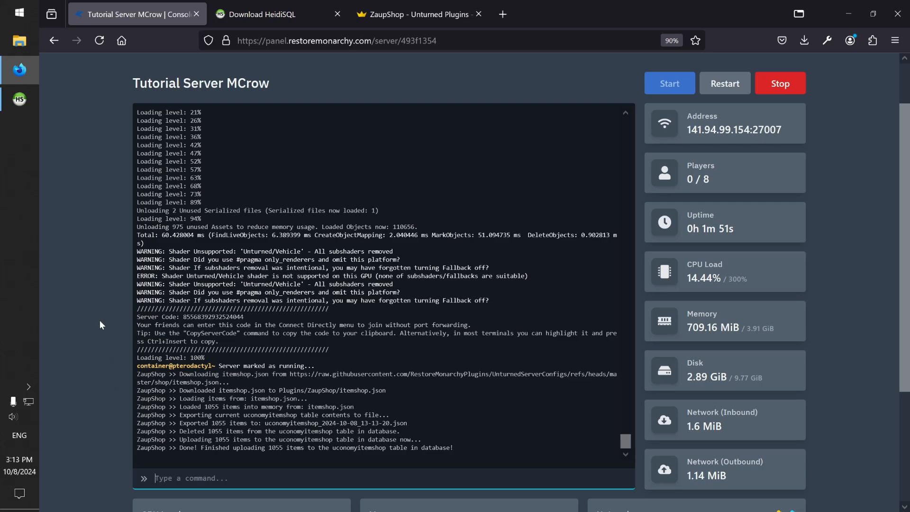
- Switch to HeidiSQL and refresh the uconomyitemshop data to view the imported prices
click(19, 100)
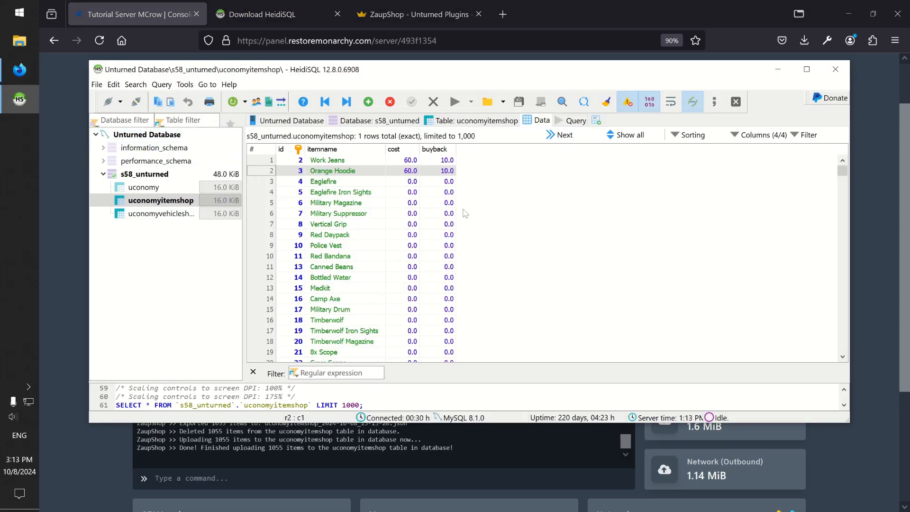
click(539, 221)
right_click(539, 220)
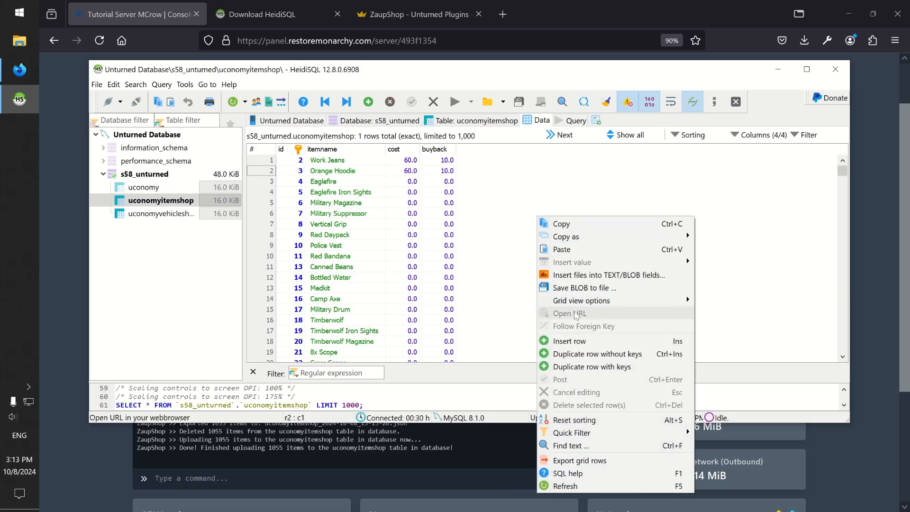
click(584, 486)
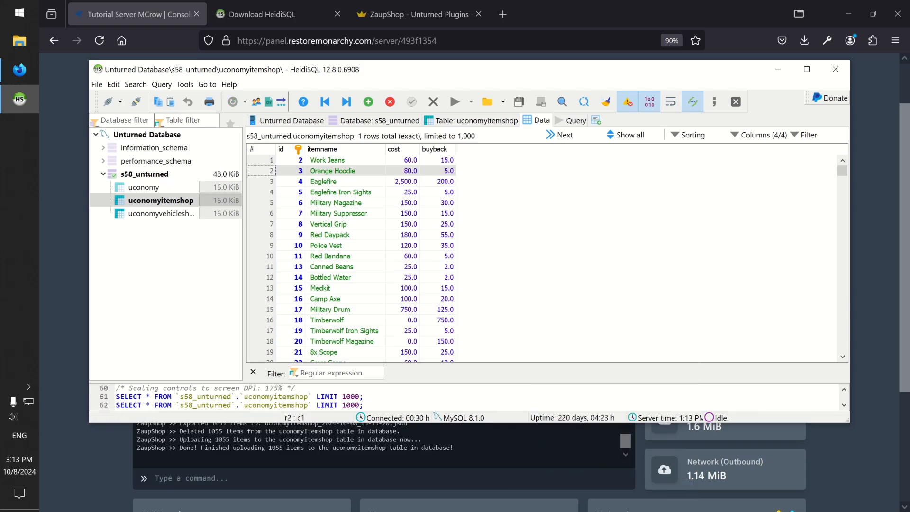
- Look through the imported item costs and buyback prices in the uconomyitemshop table
scroll(398, 217, down, 8)
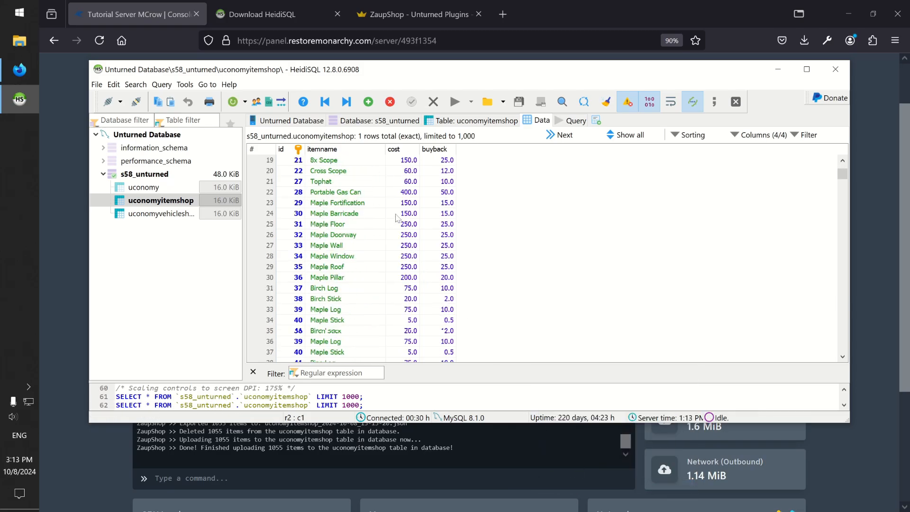
scroll(397, 217, down, 10)
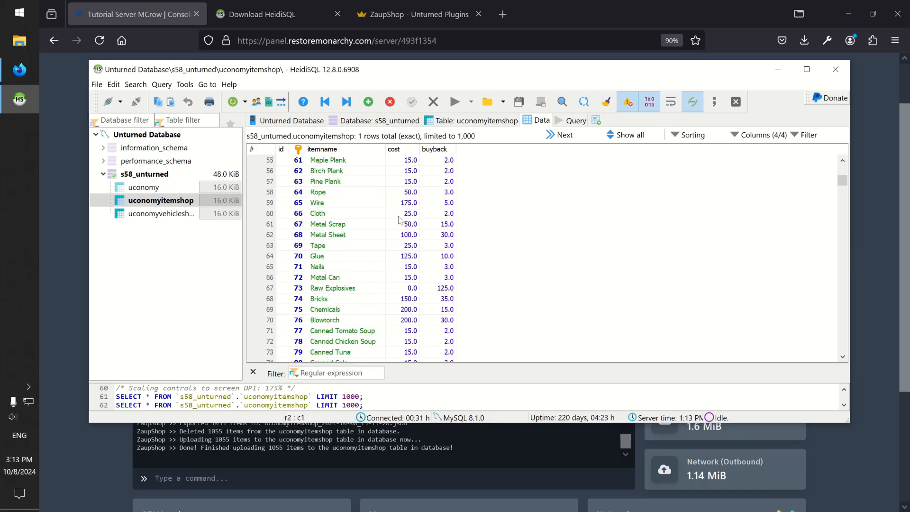
scroll(400, 220, down, 1)
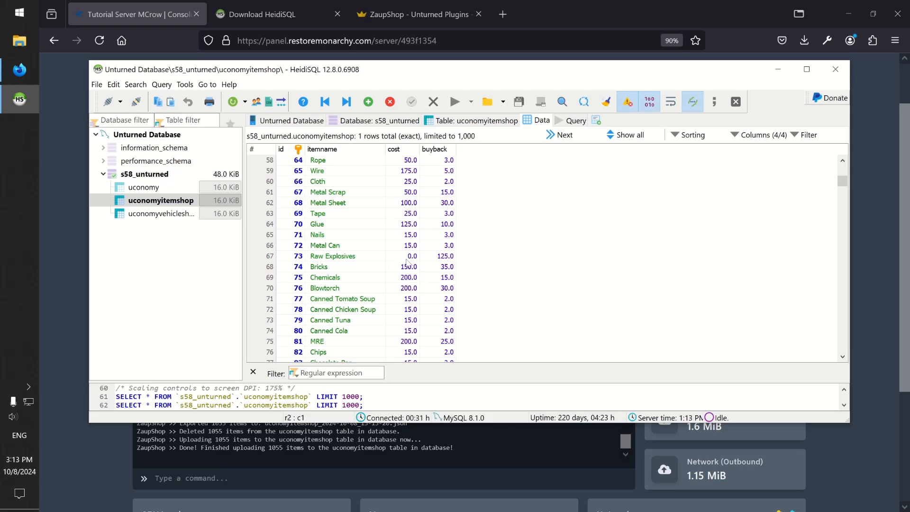
scroll(406, 262, down, 8)
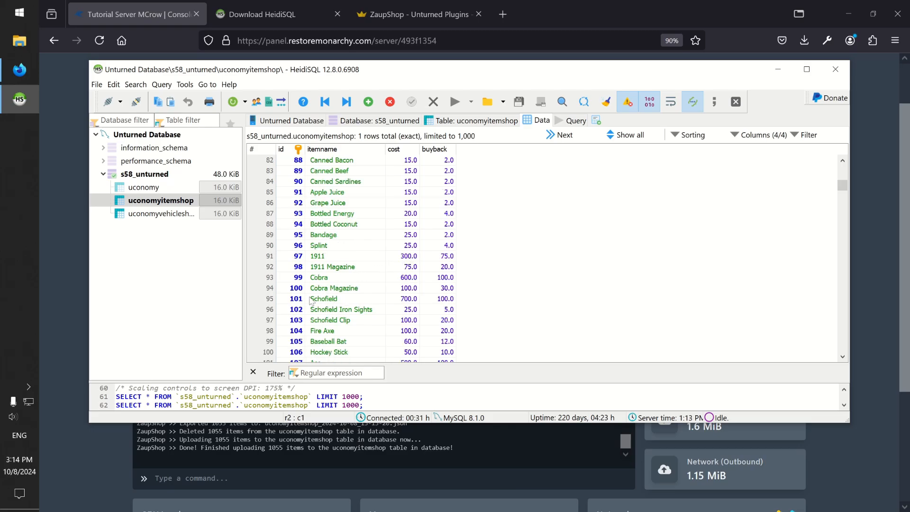
- Return to the ZaupShop plugin page in the browser and copy the complete importvehicleshop command including its URL
click(113, 447)
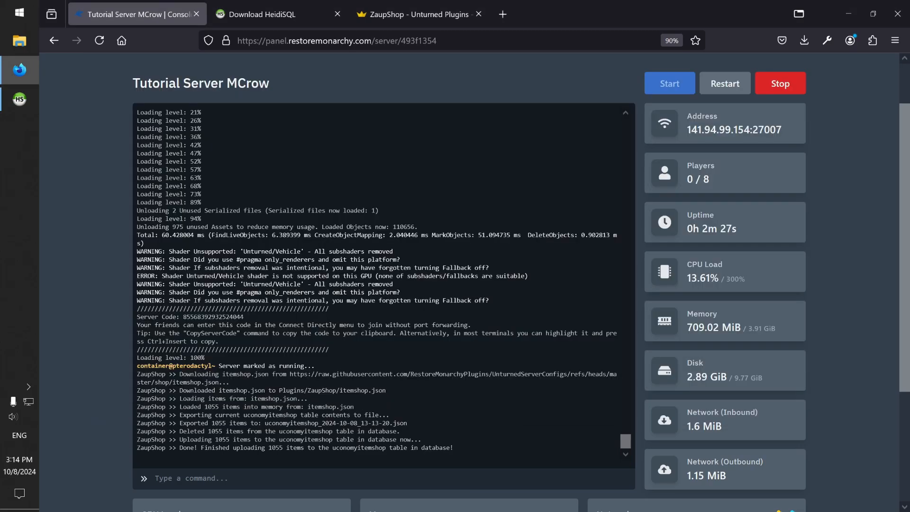
click(435, 19)
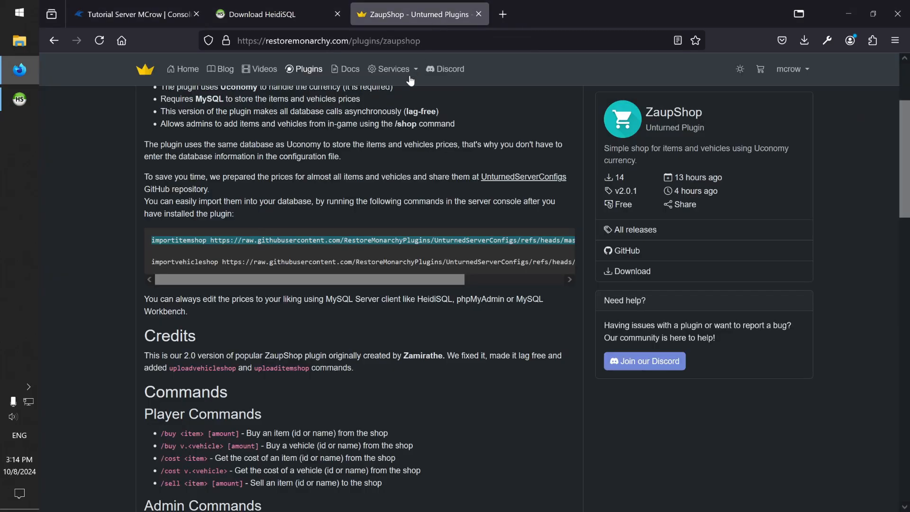
triple_click(161, 262)
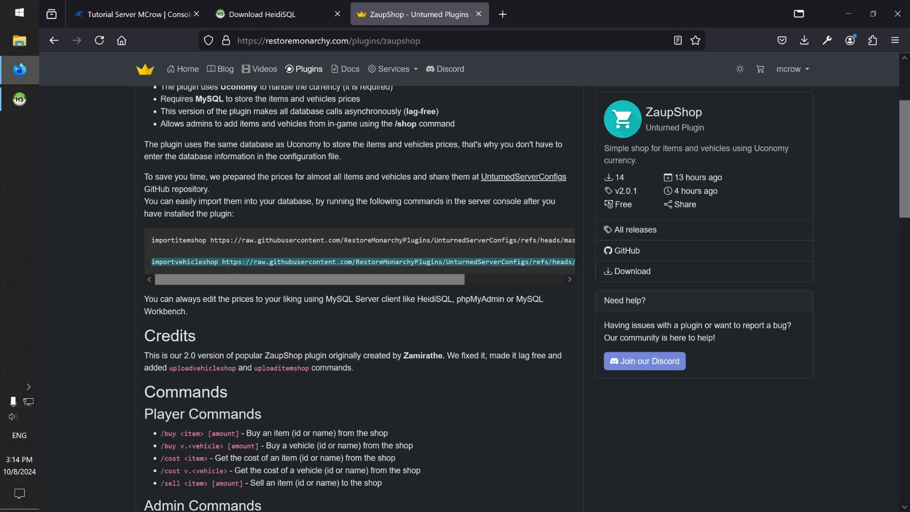
right_click(237, 263)
click(252, 271)
- Run the copied importvehicleshop command with the vehicleshop.json URL in the Tutorial Server MCrow web console
click(160, 19)
click(212, 473)
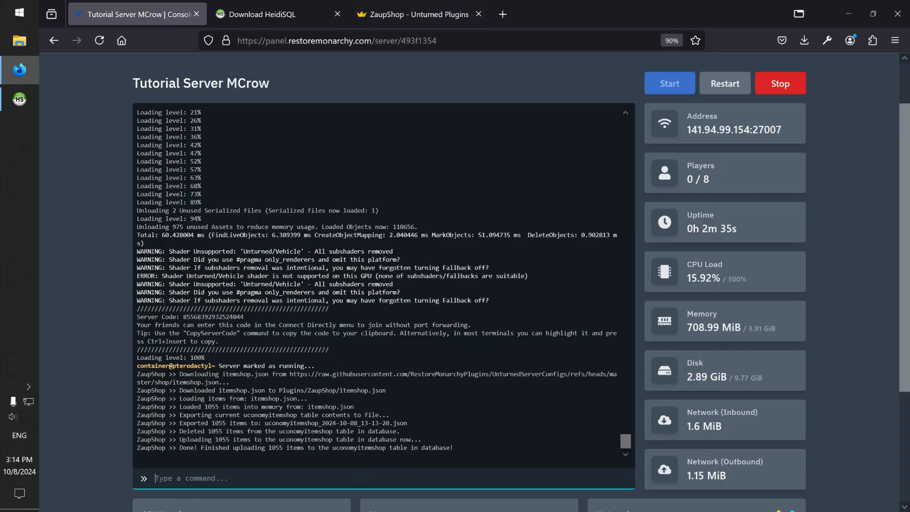
right_click(212, 473)
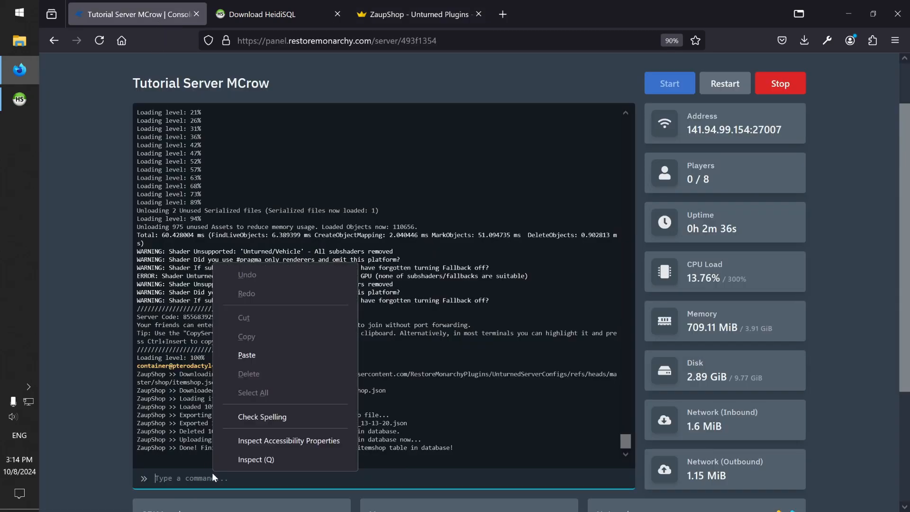
click(238, 354)
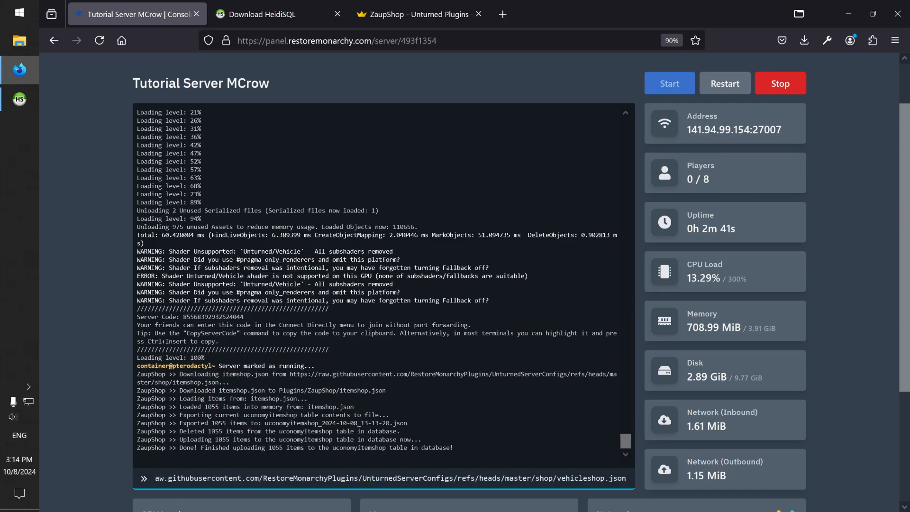
key(Return)
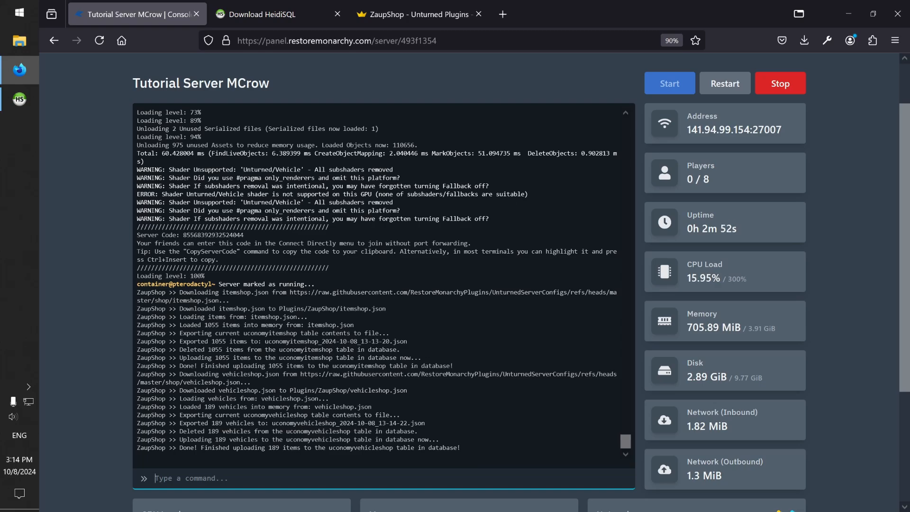
- Switch to HeidiSQL, open the uconomyvehicleshop table data and look through the imported vehicle costs
key(alt+Tab)
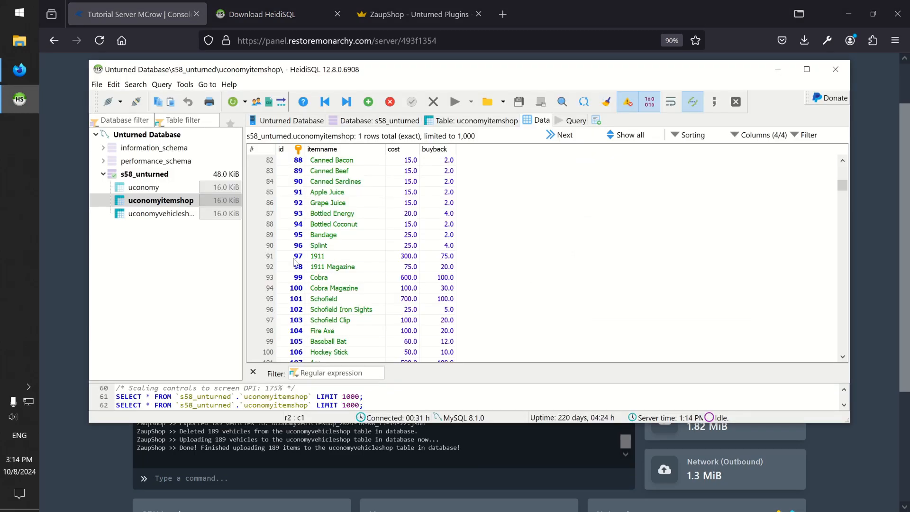
click(181, 219)
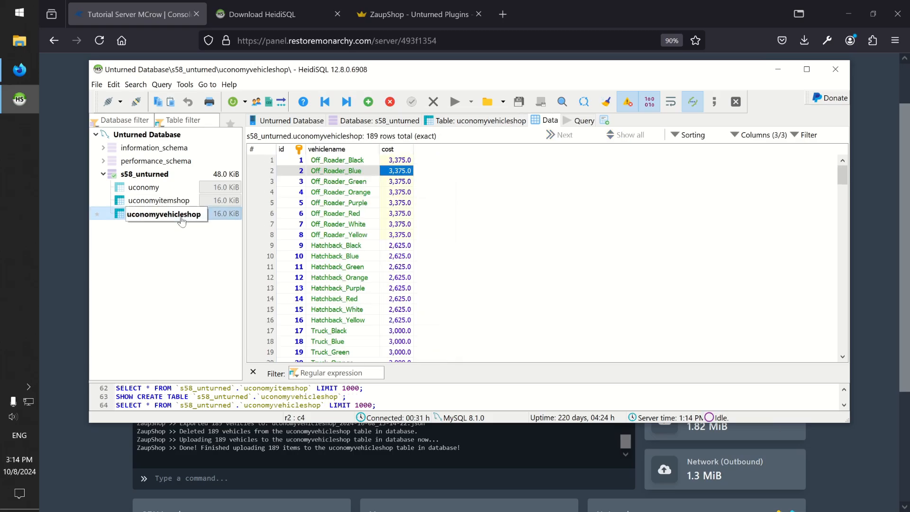
scroll(420, 200, down, 1)
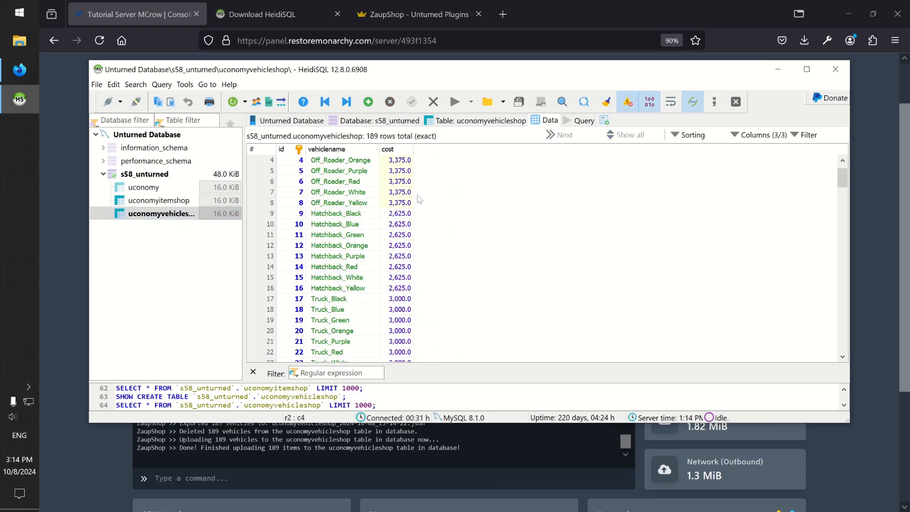
scroll(418, 203, down, 20)
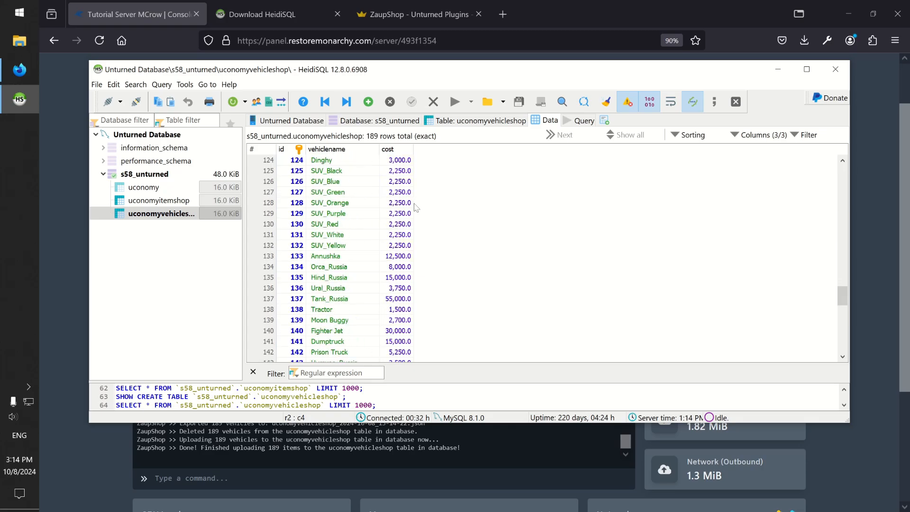
scroll(416, 208, down, 15)
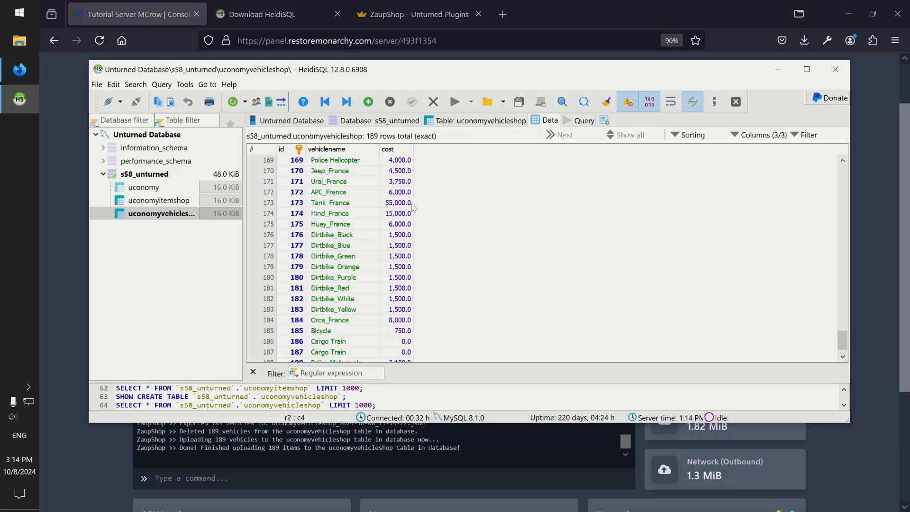